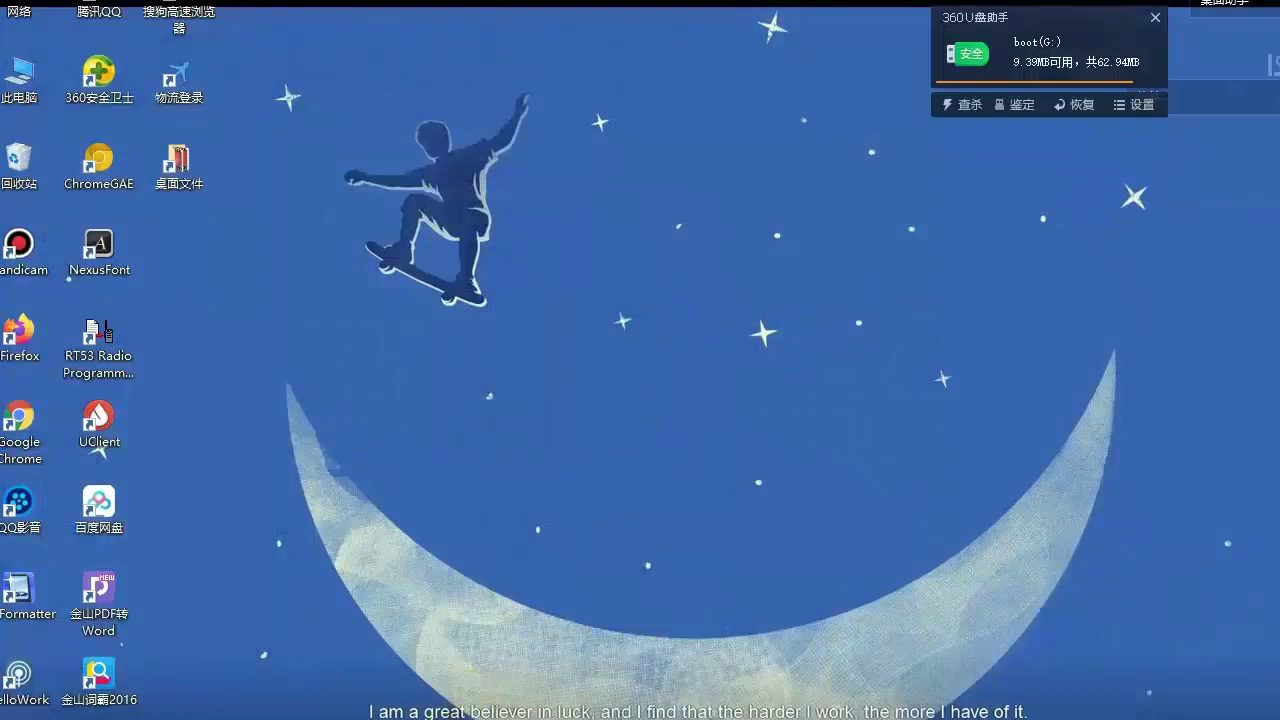
Bring up Chrome on the desktop to reach the Pi-Star hotspot by its IP address.
mouse_move(1000, 51)
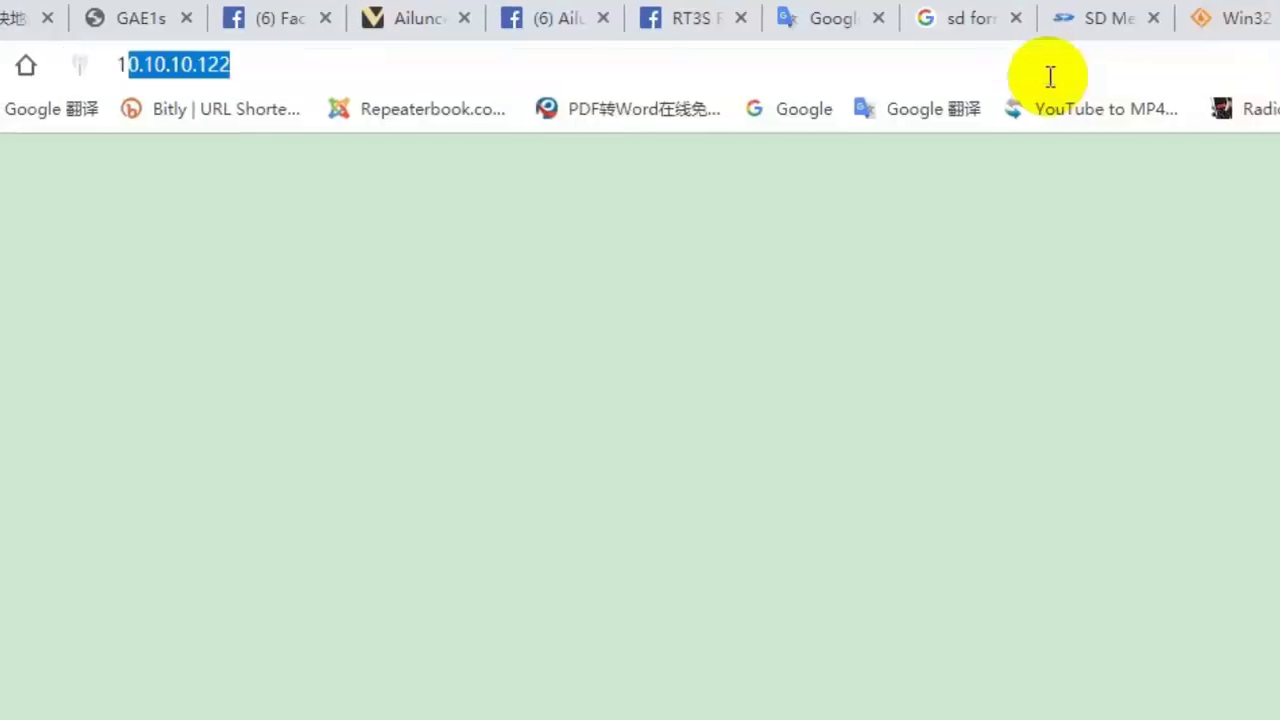
Open the dashboard at 10.10.10.120 and log in to its Configuration page.
text(0.)
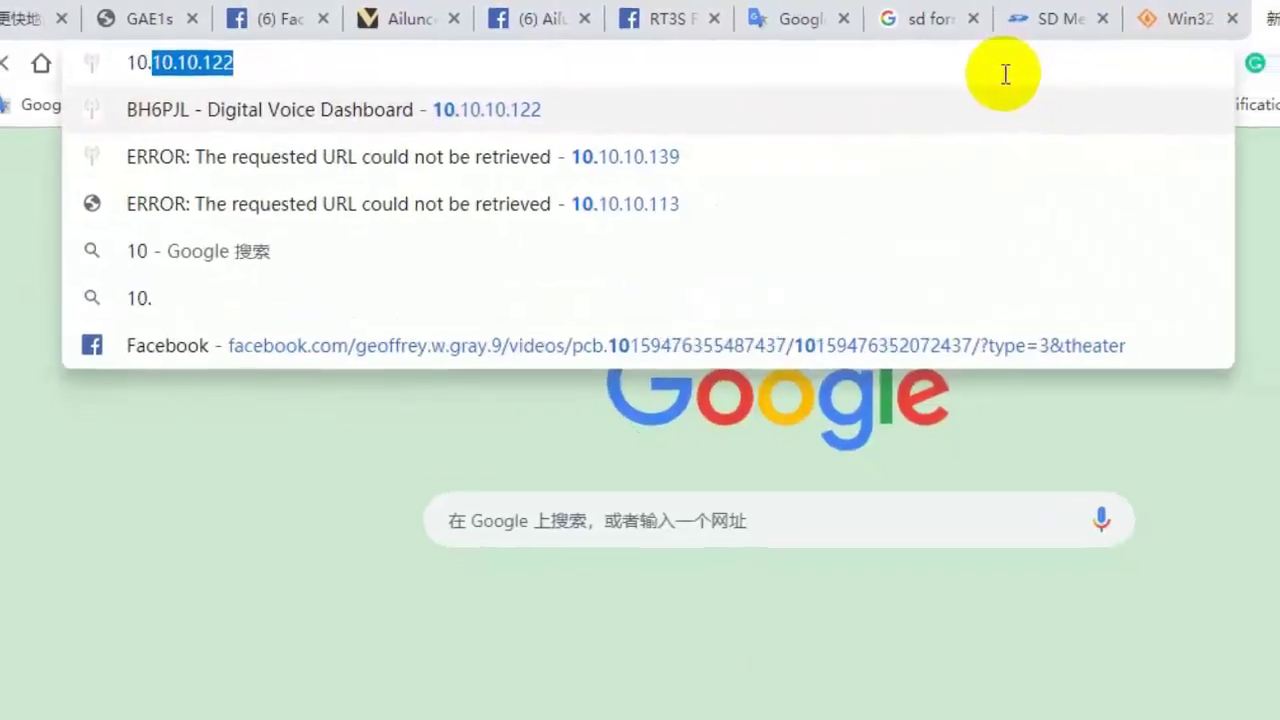
text(10.10.120)
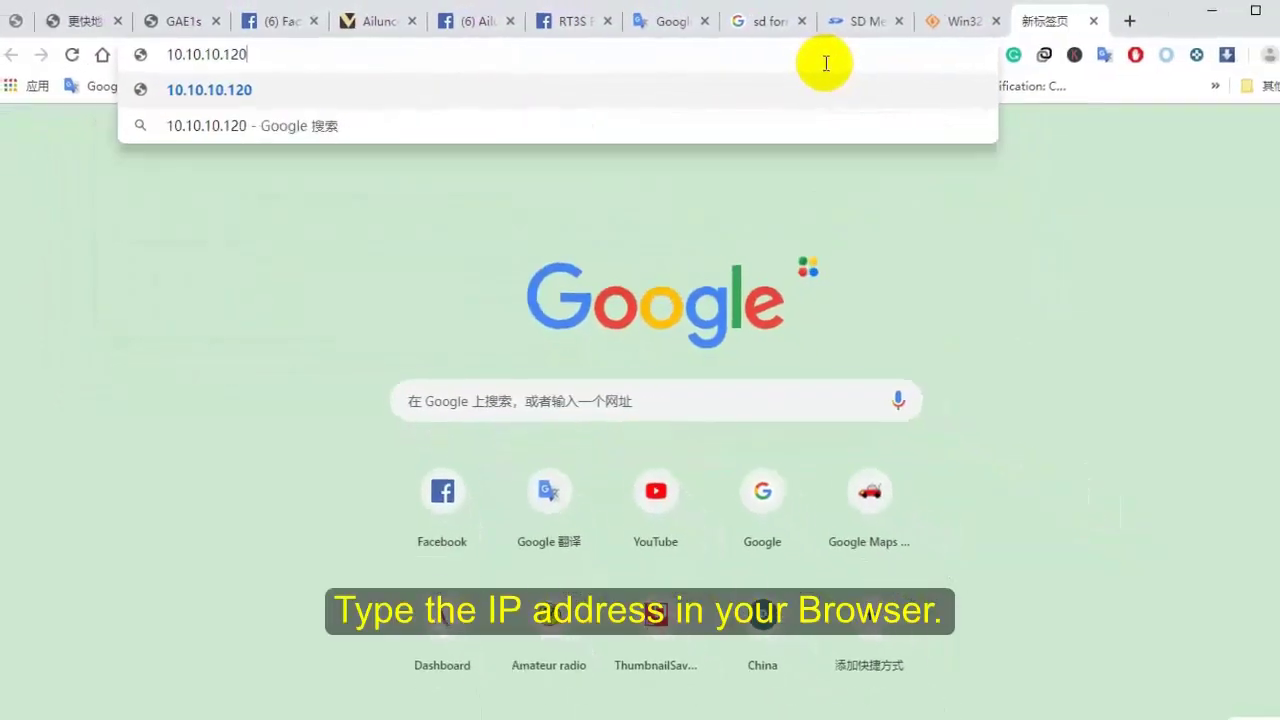
key(Return)
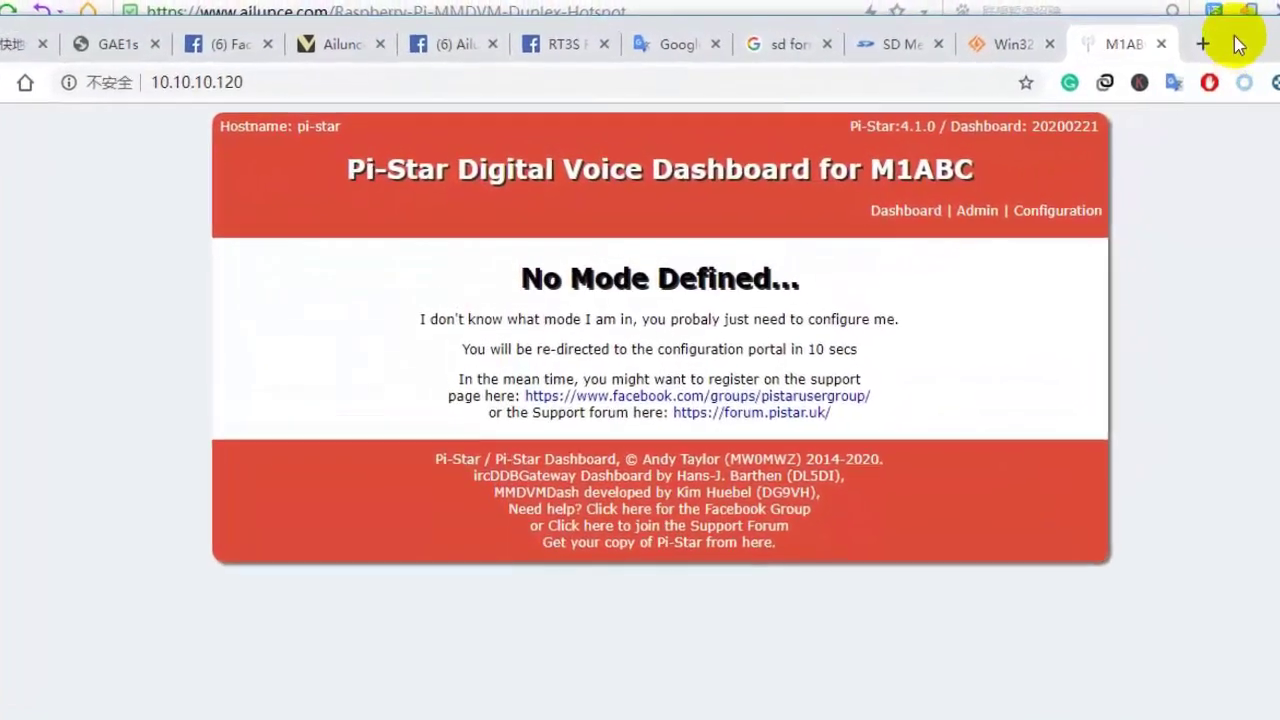
click(1057, 211)
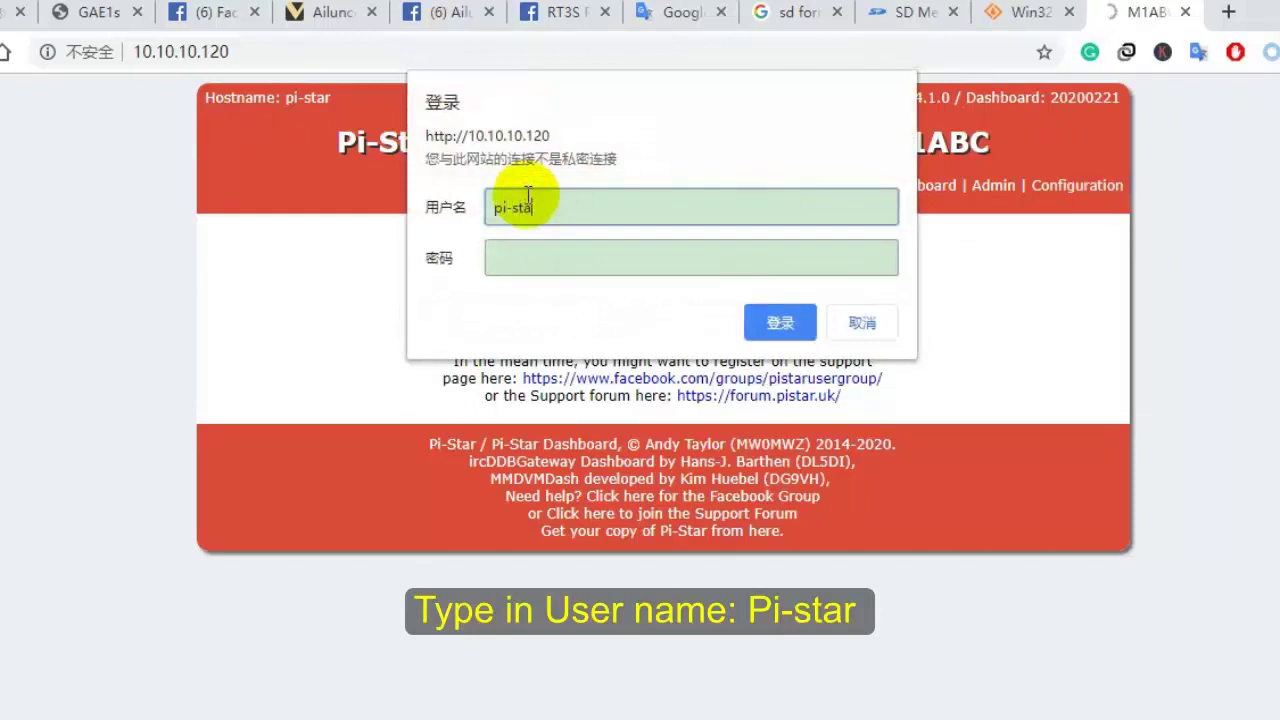
click(516, 260)
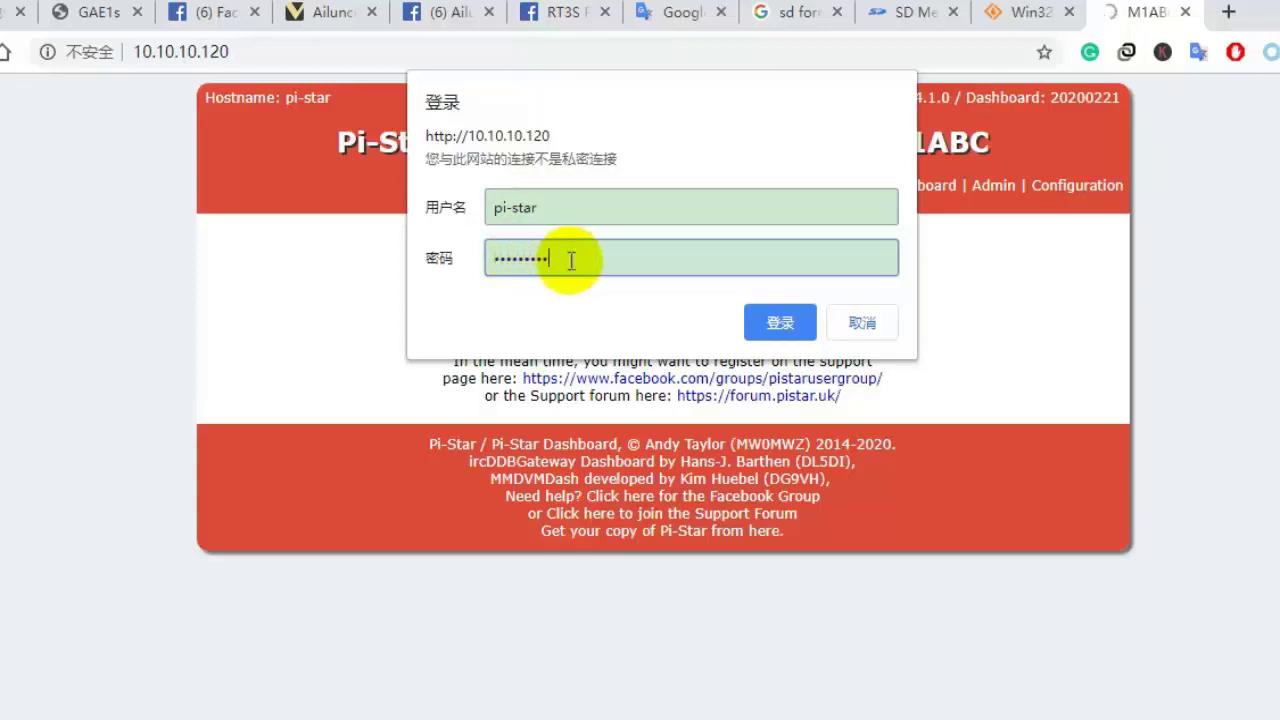
click(778, 323)
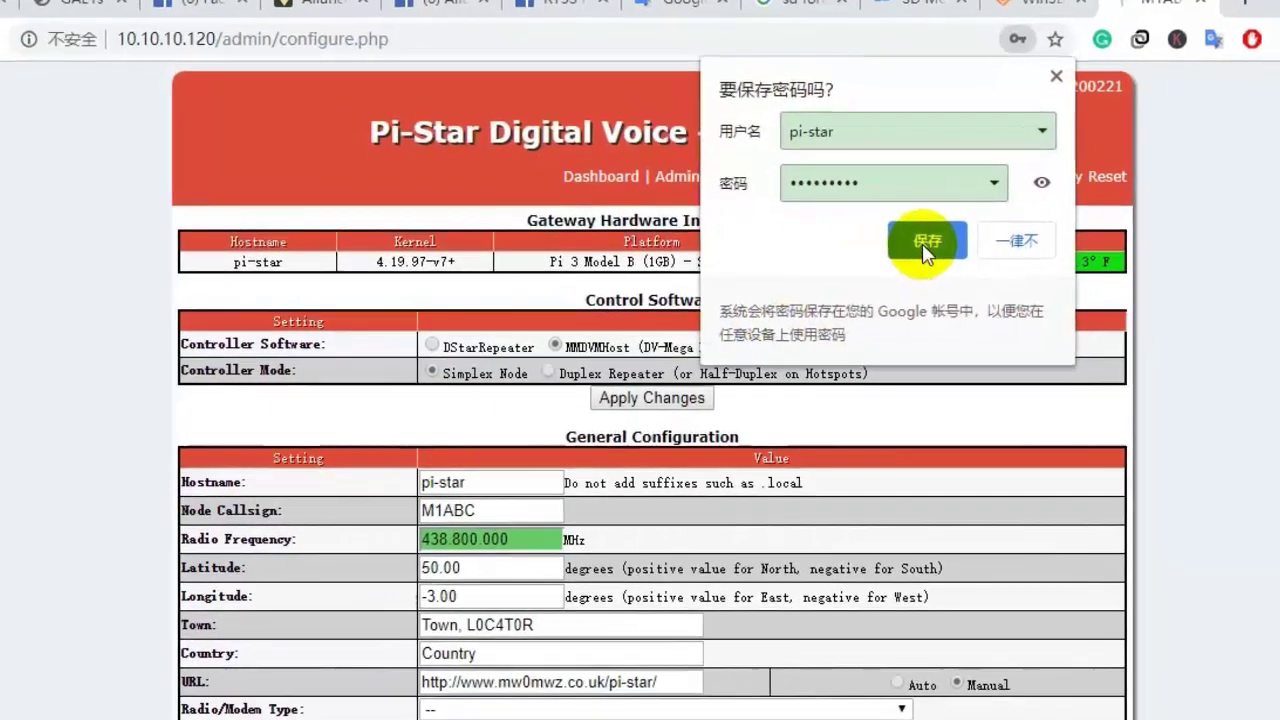
Save the login password, then apply Duplex Repeater as the controller mode.
click(913, 258)
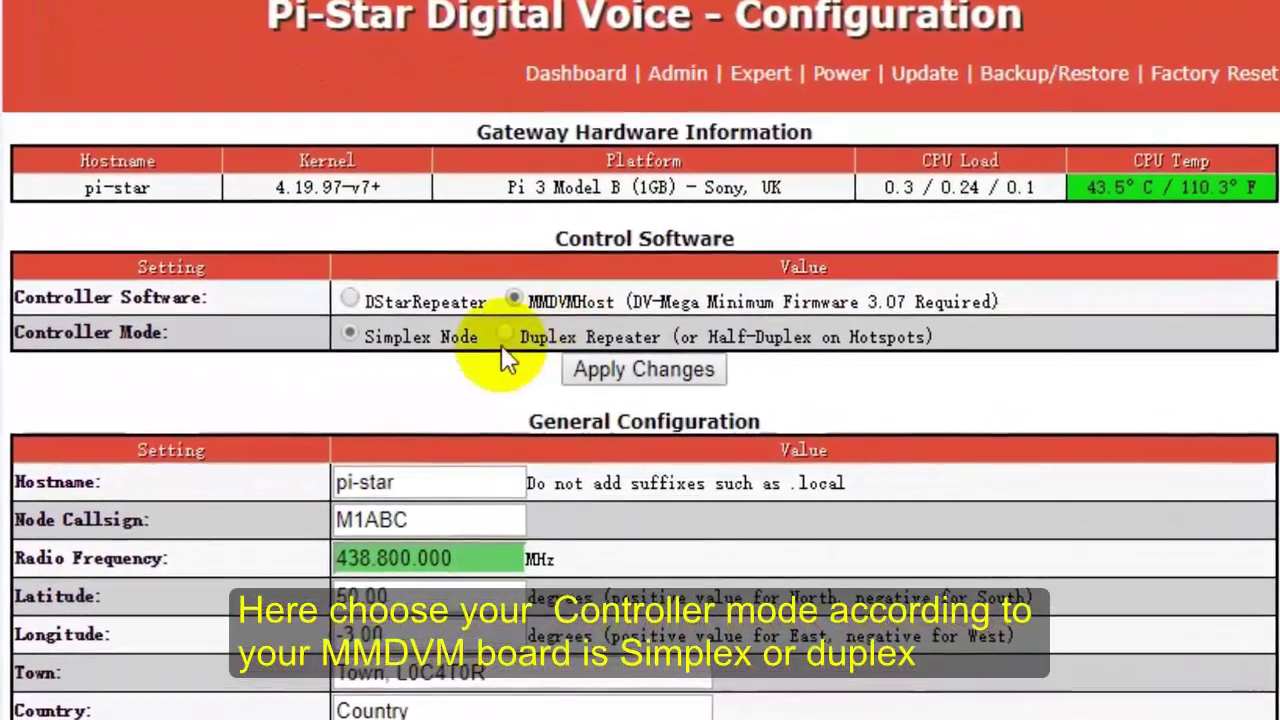
click(506, 336)
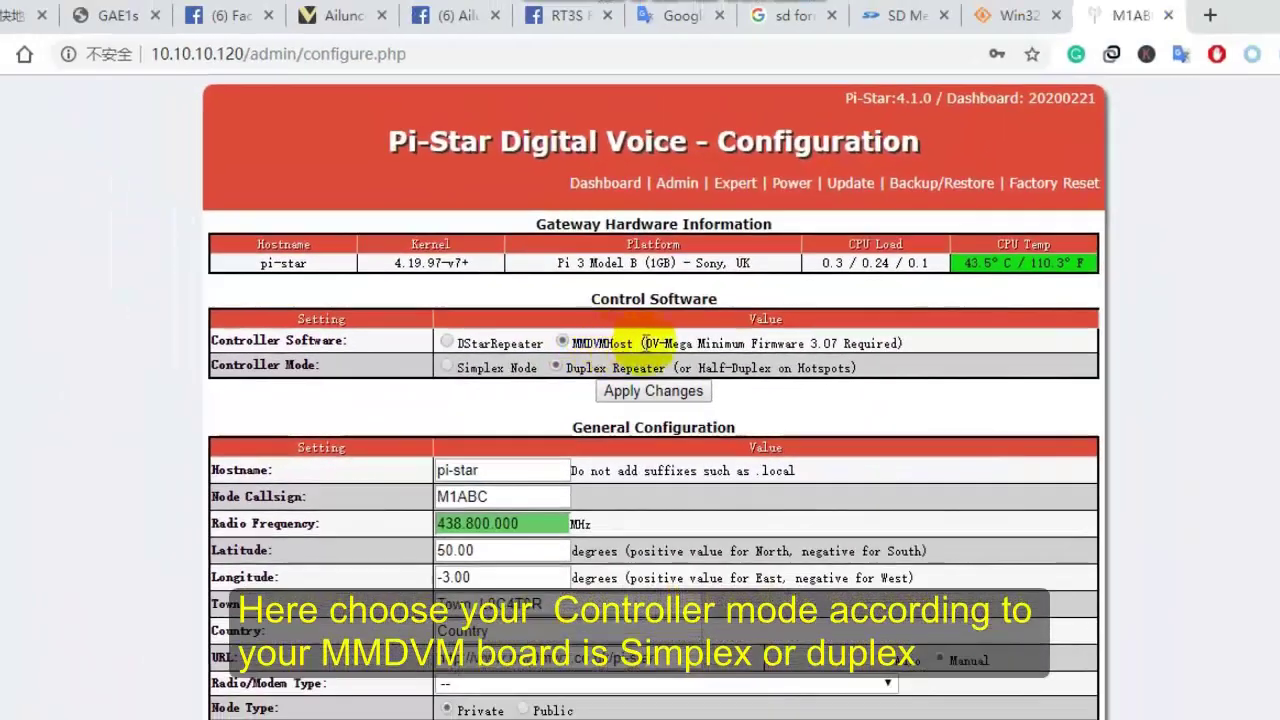
click(645, 392)
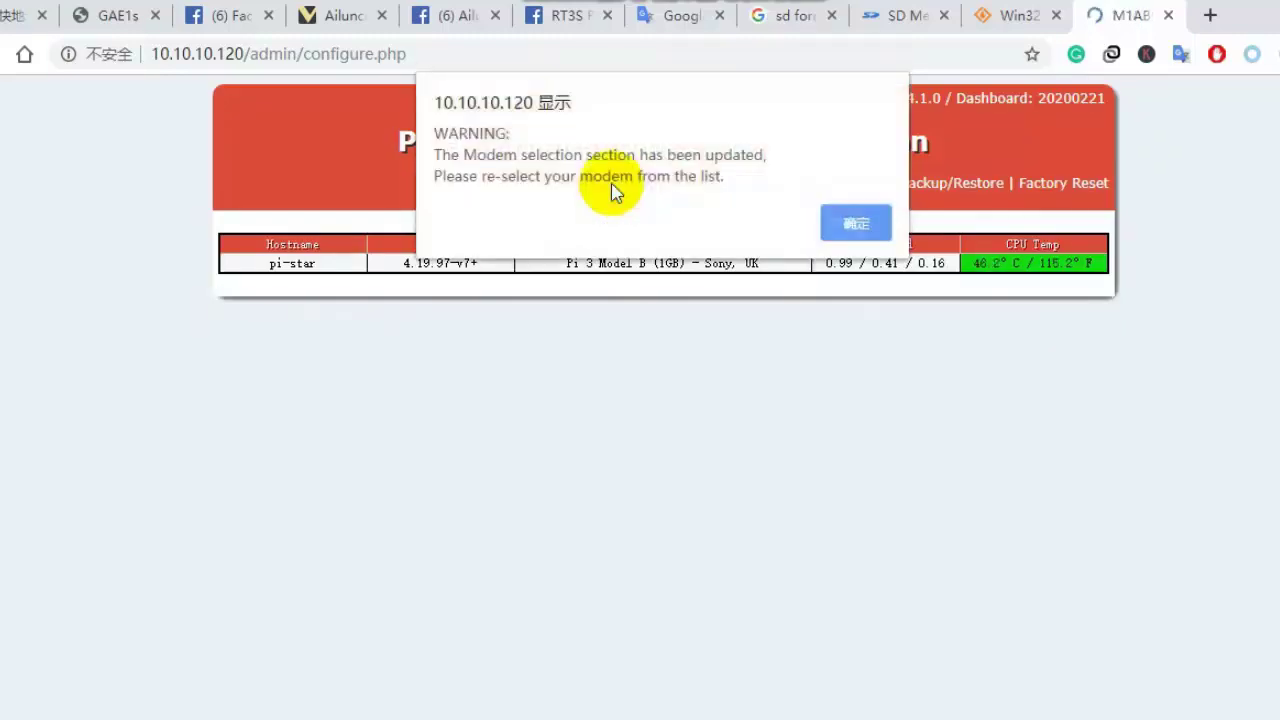
Enable DMR mode with a Nextion display on the Modem port and apply the changes.
click(852, 225)
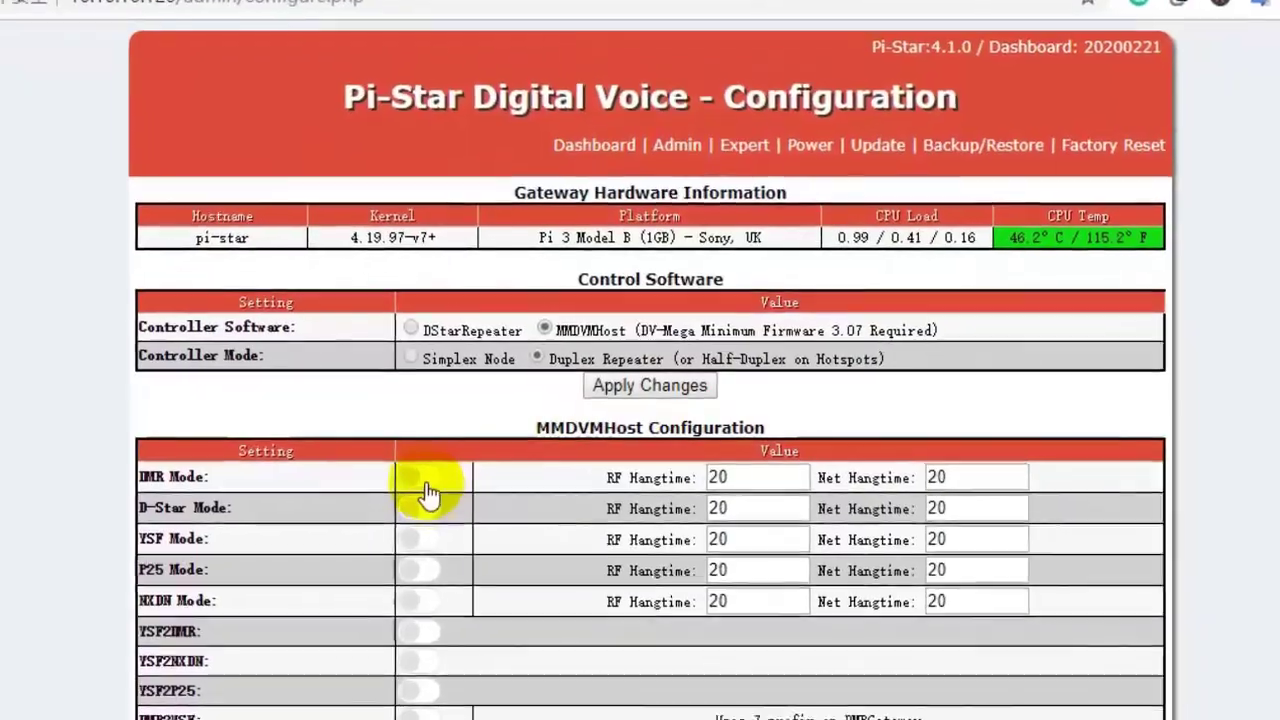
click(450, 473)
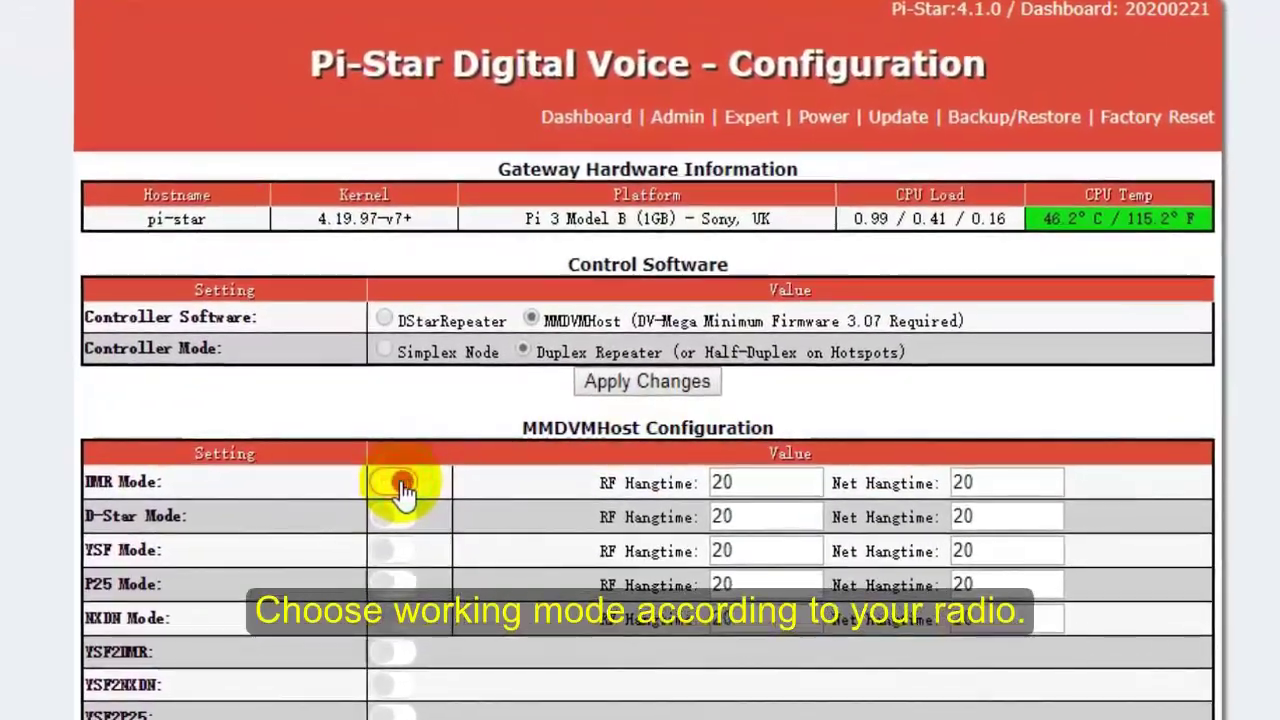
scroll(495, 415, down, 1)
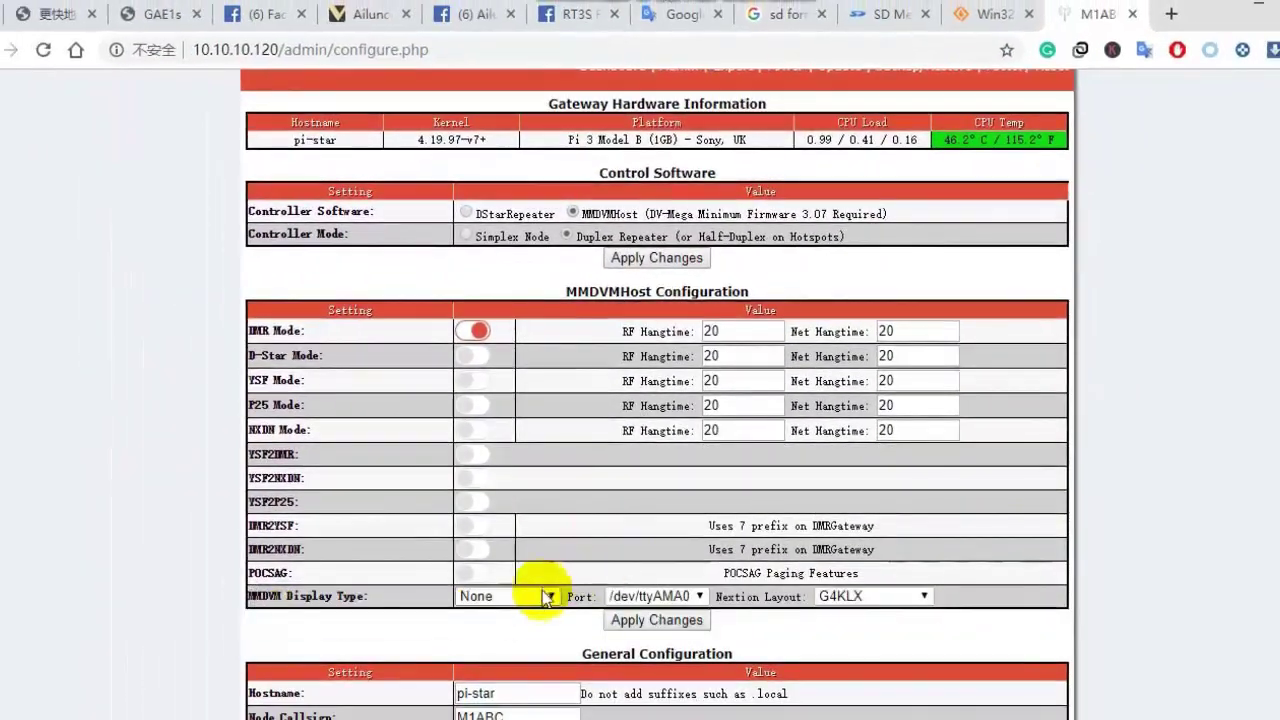
click(546, 597)
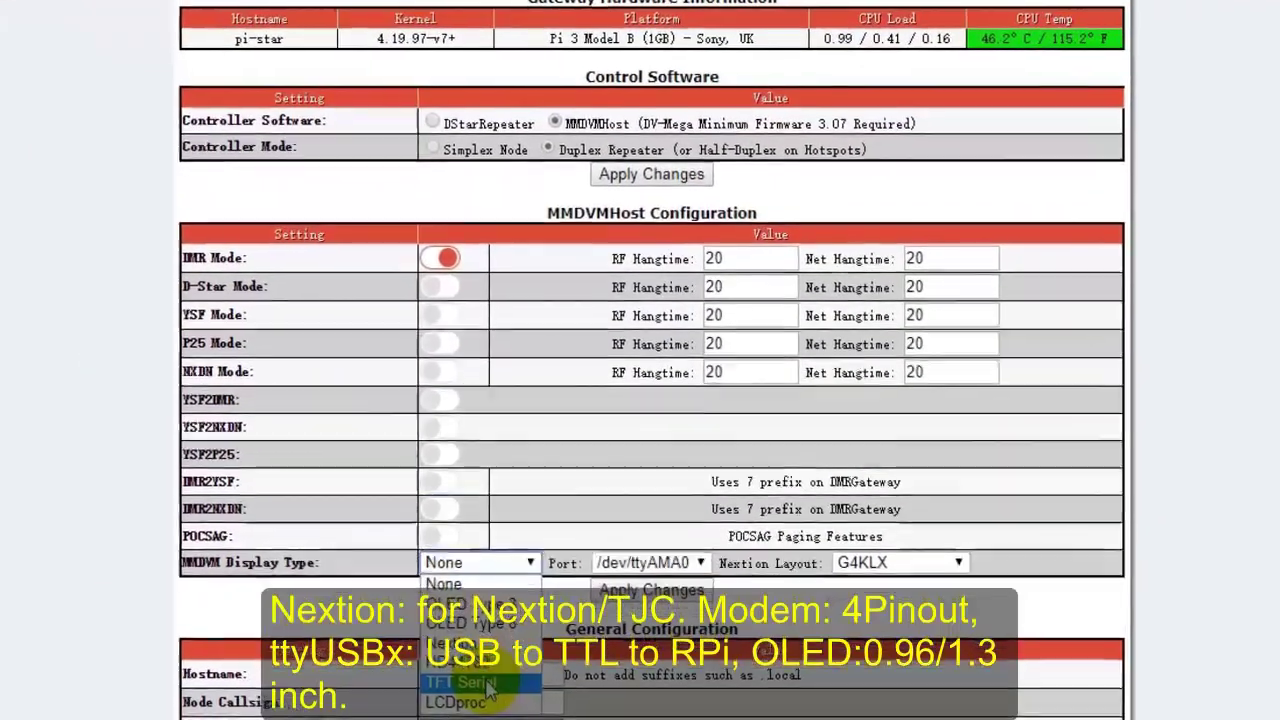
click(470, 662)
click(686, 563)
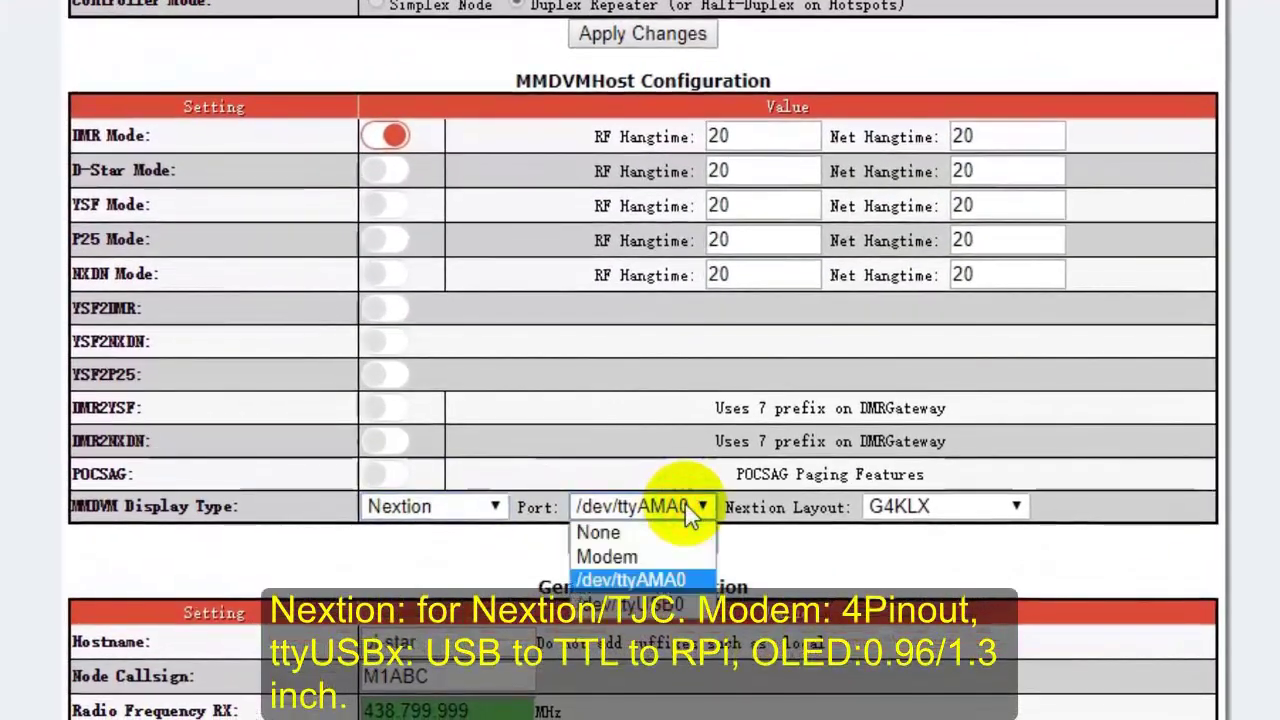
click(607, 556)
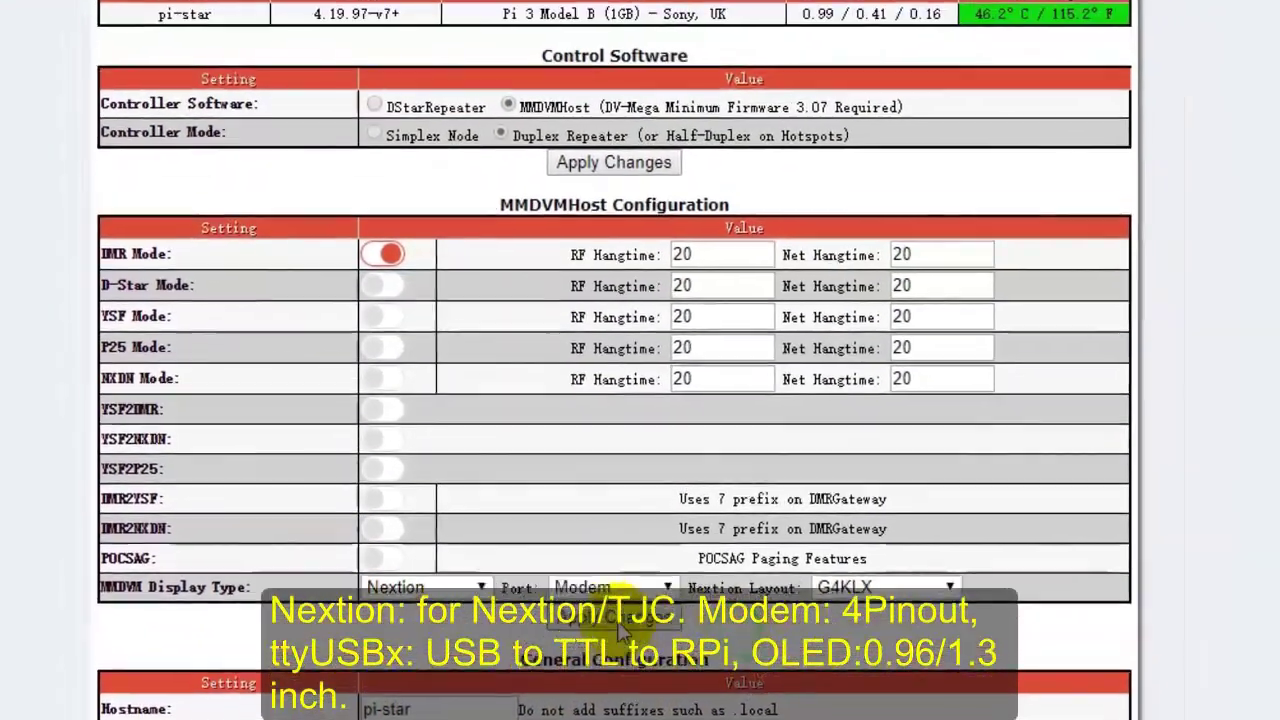
click(642, 540)
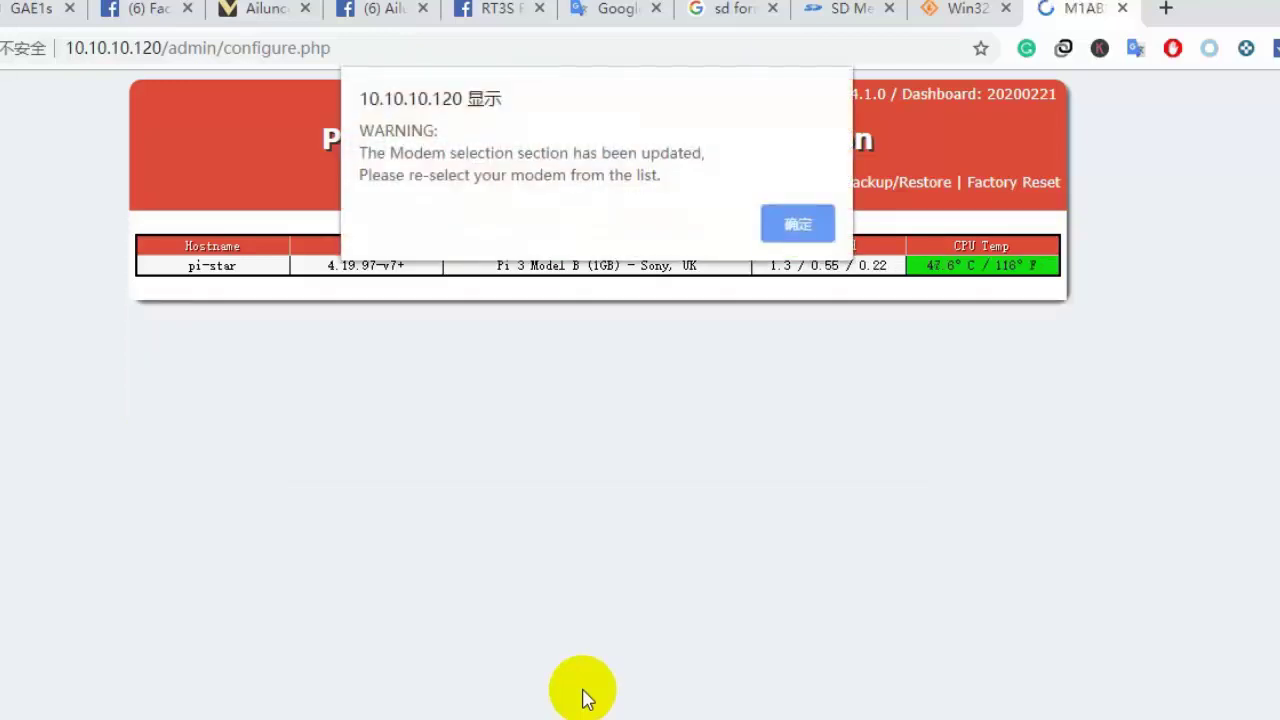
Replace the node callsign and DMR ID with the operator's own callsign and DMR ID.
click(795, 228)
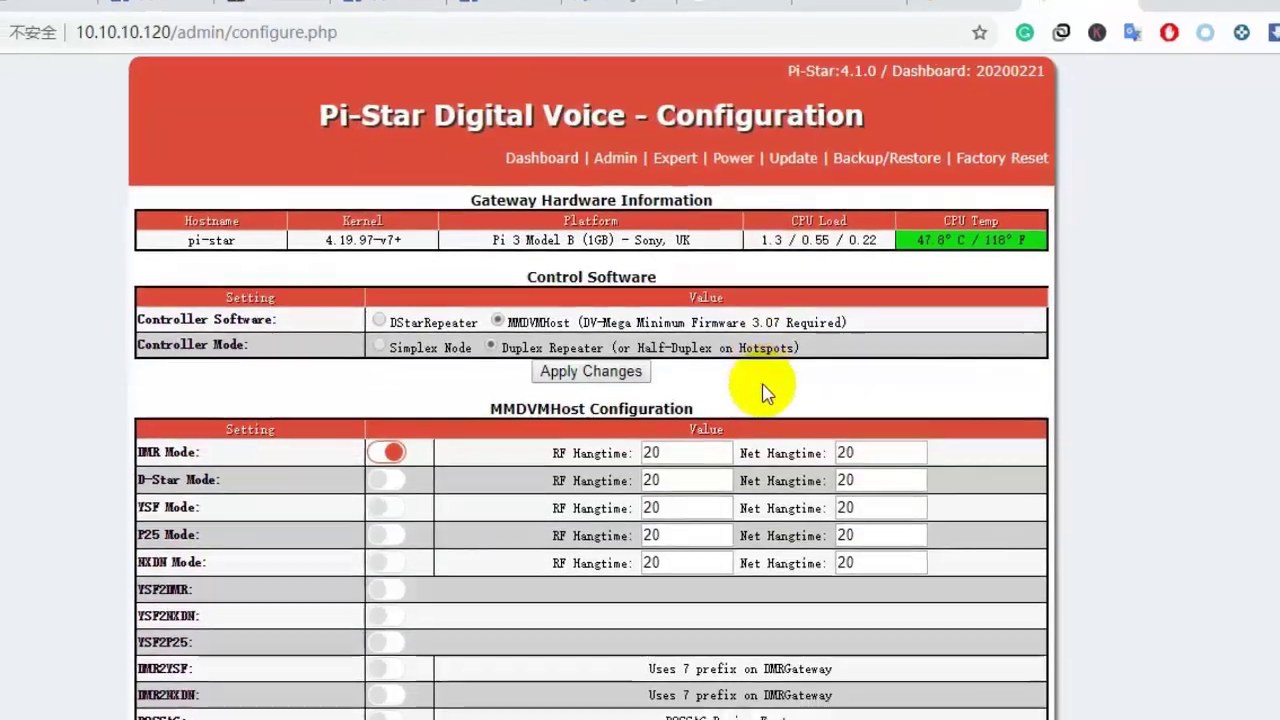
scroll(760, 380, down, 6)
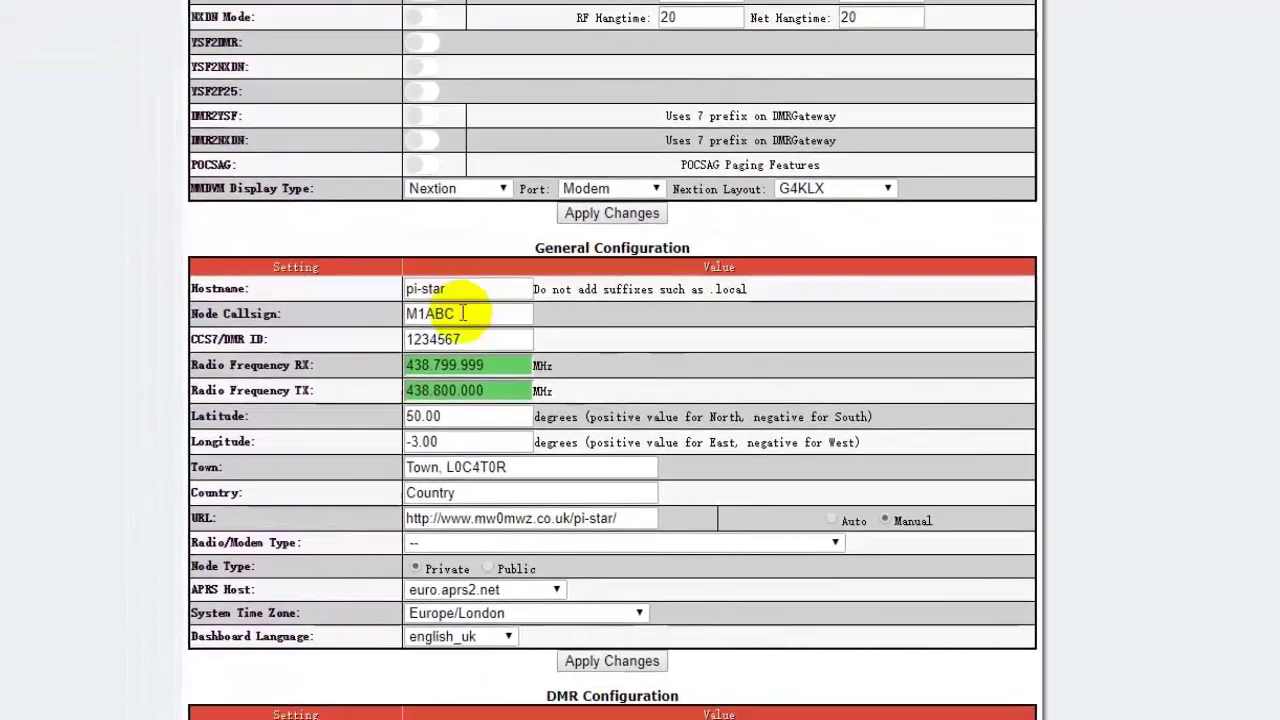
drag(463, 313, 382, 313)
key(BackSpace)
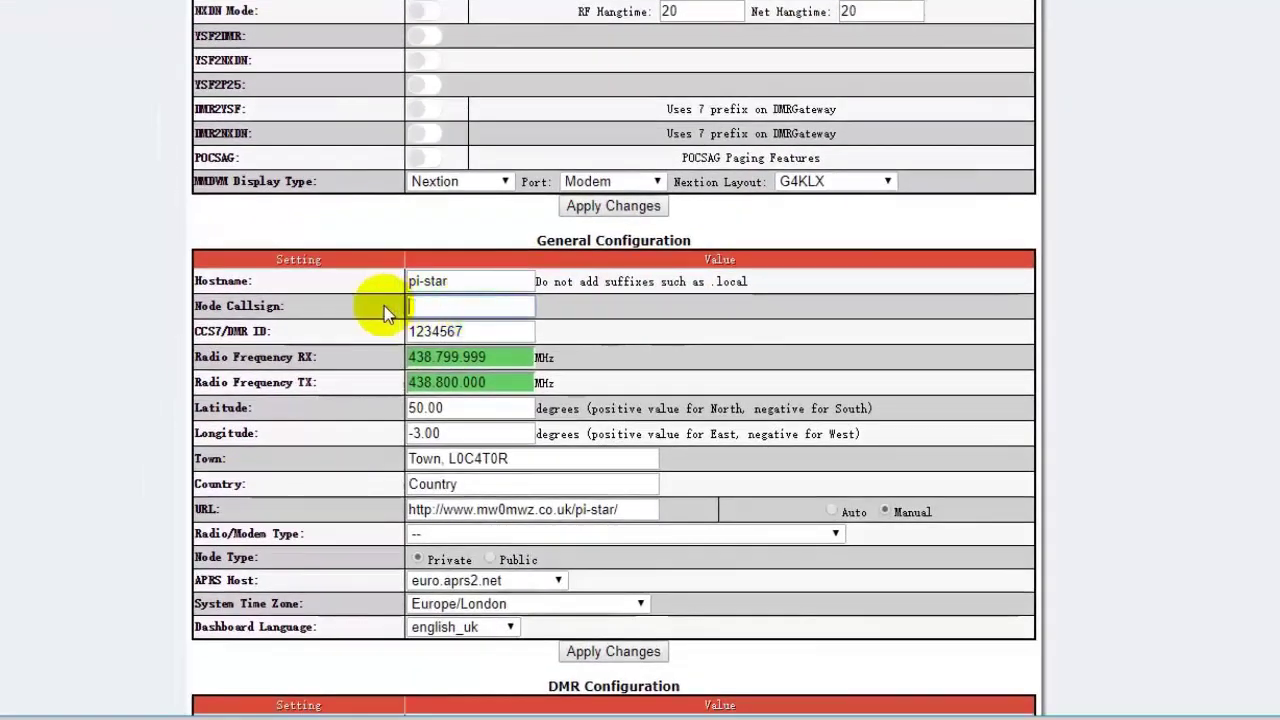
text(BH6PJ)
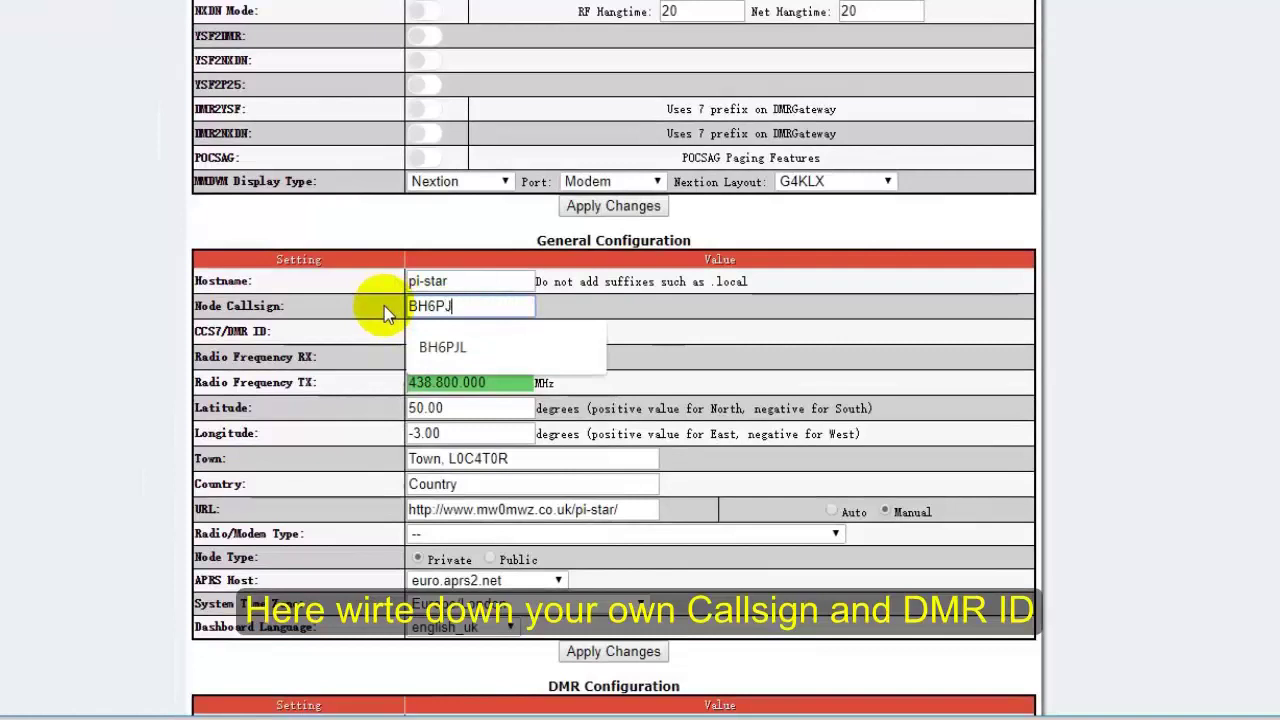
text(L)
drag(486, 331, 403, 338)
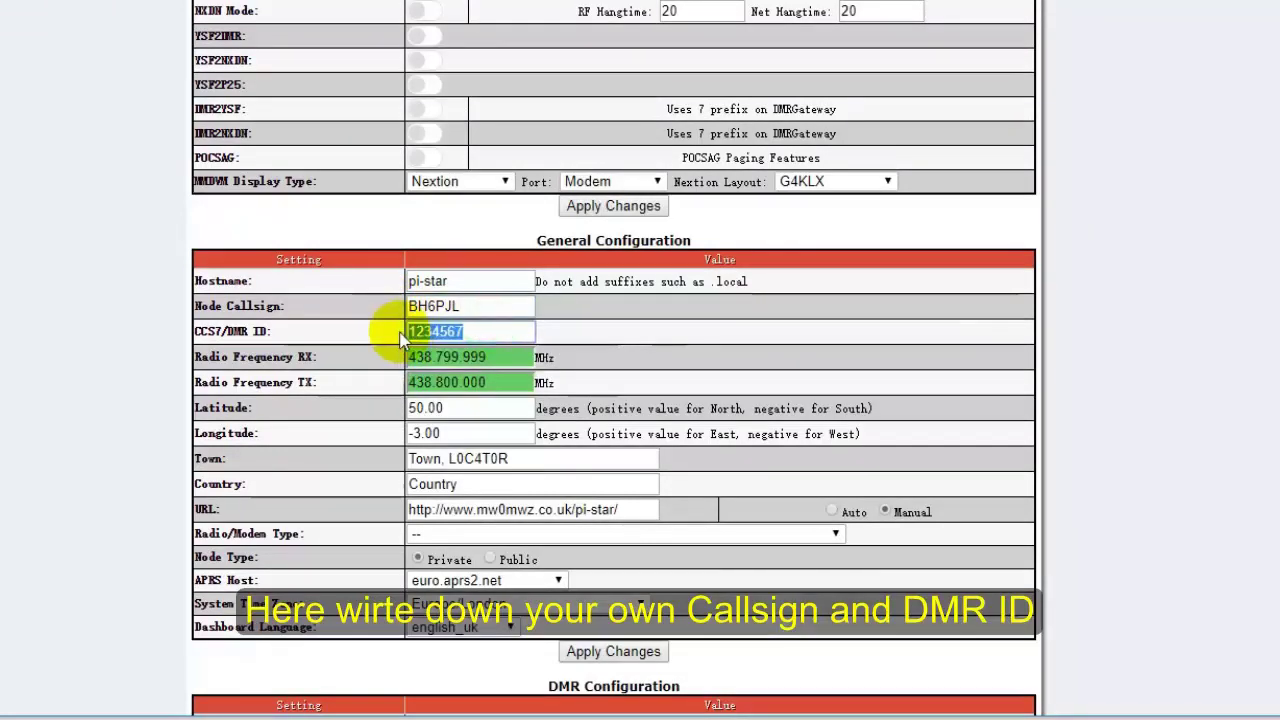
text(4606001)
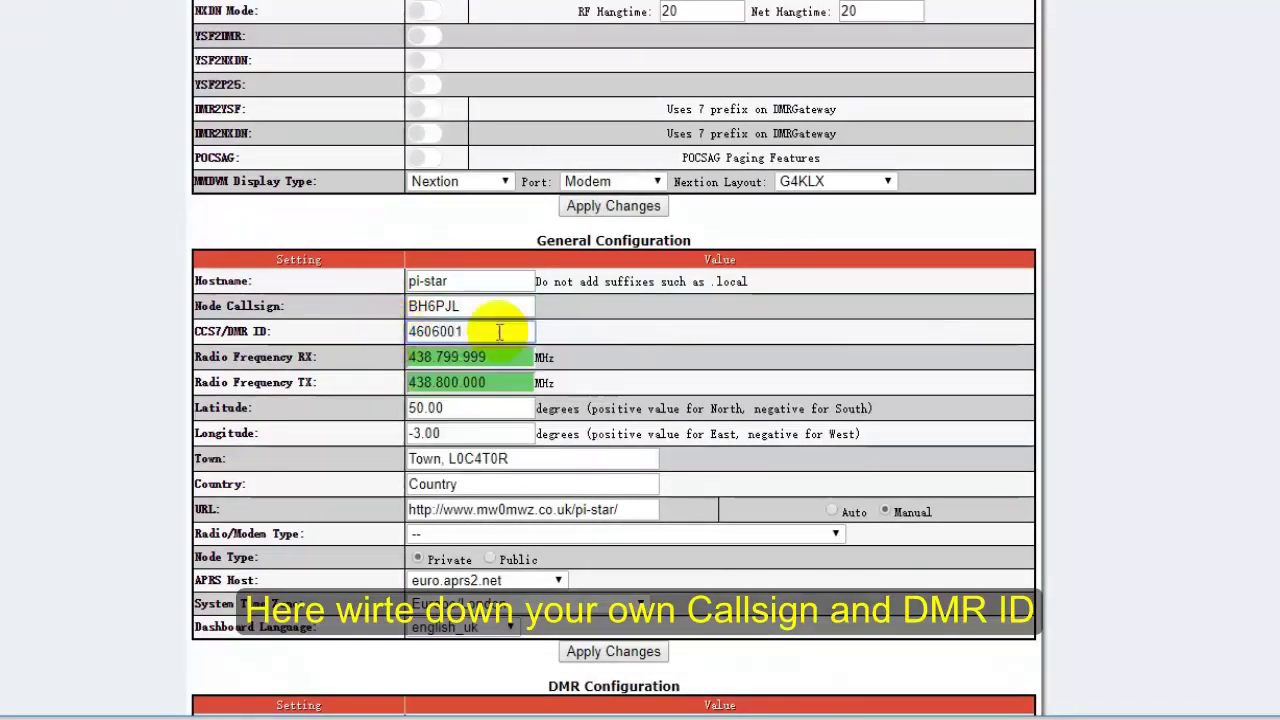
Set the RX frequency to 439.755000 MHz and TX to 432.755000 MHz.
drag(488, 357, 418, 357)
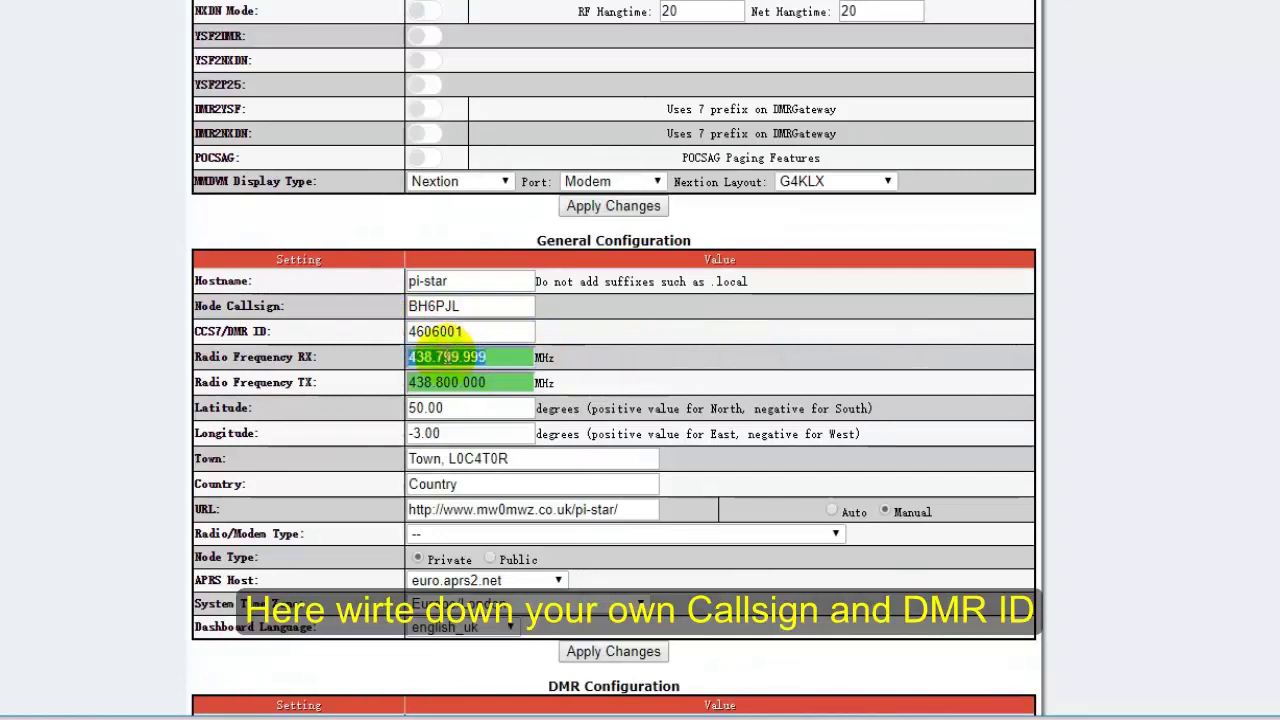
text(439)
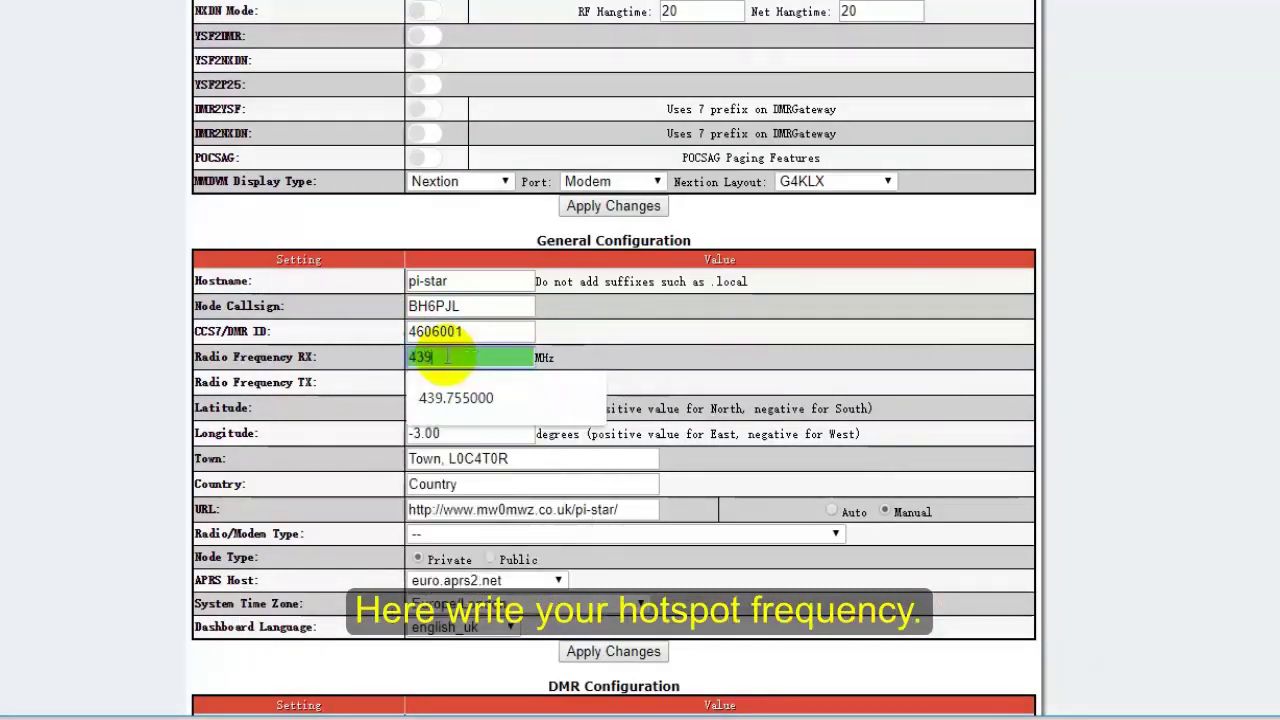
text(.755000)
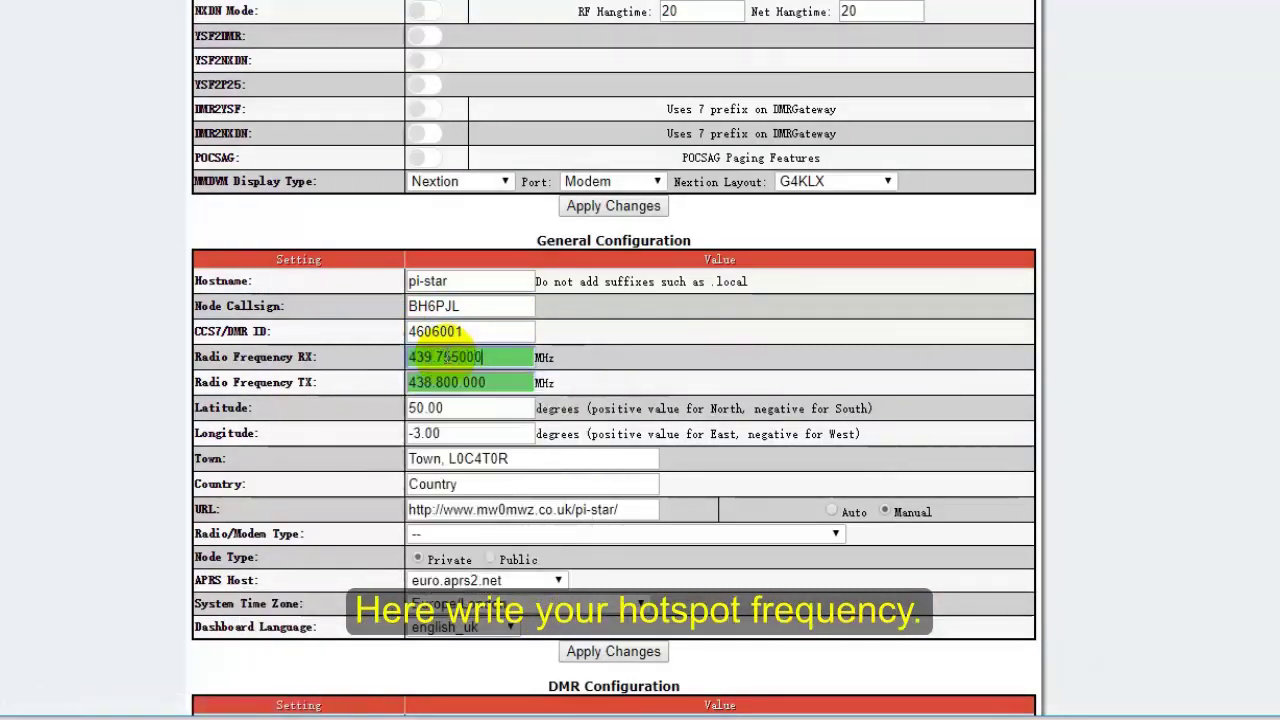
double_click(491, 381)
text(43)
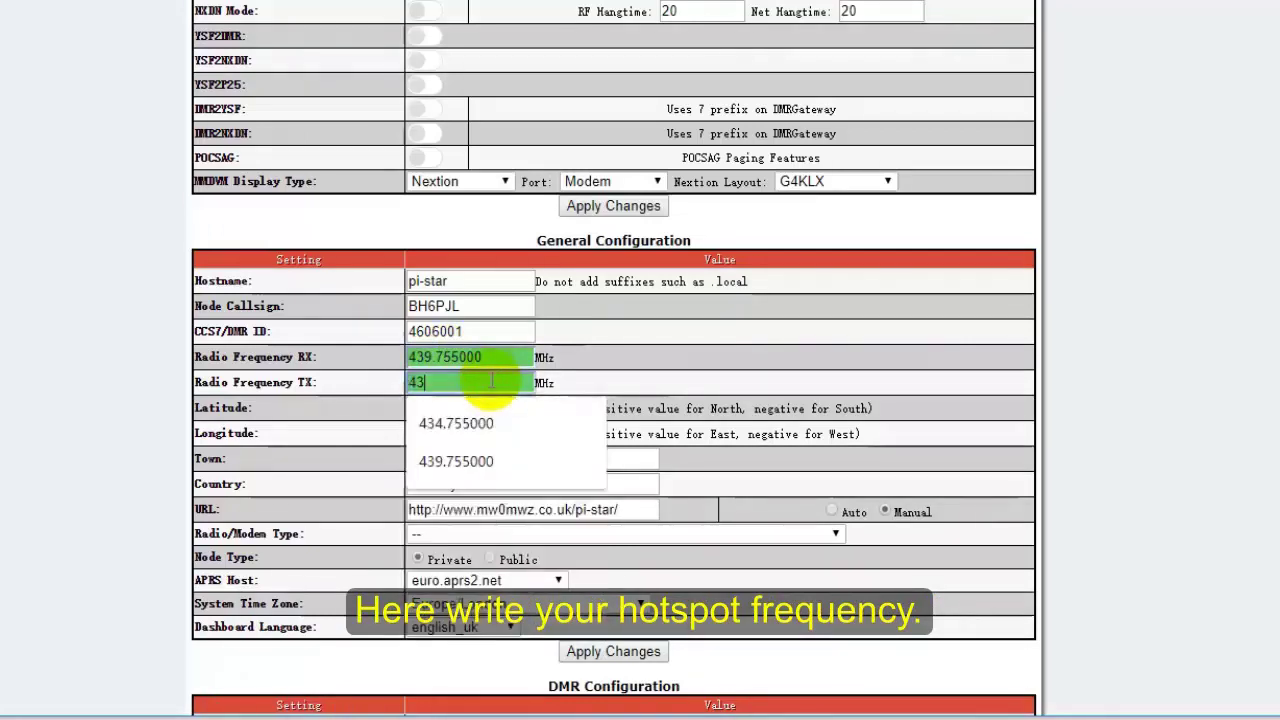
text(2.755000)
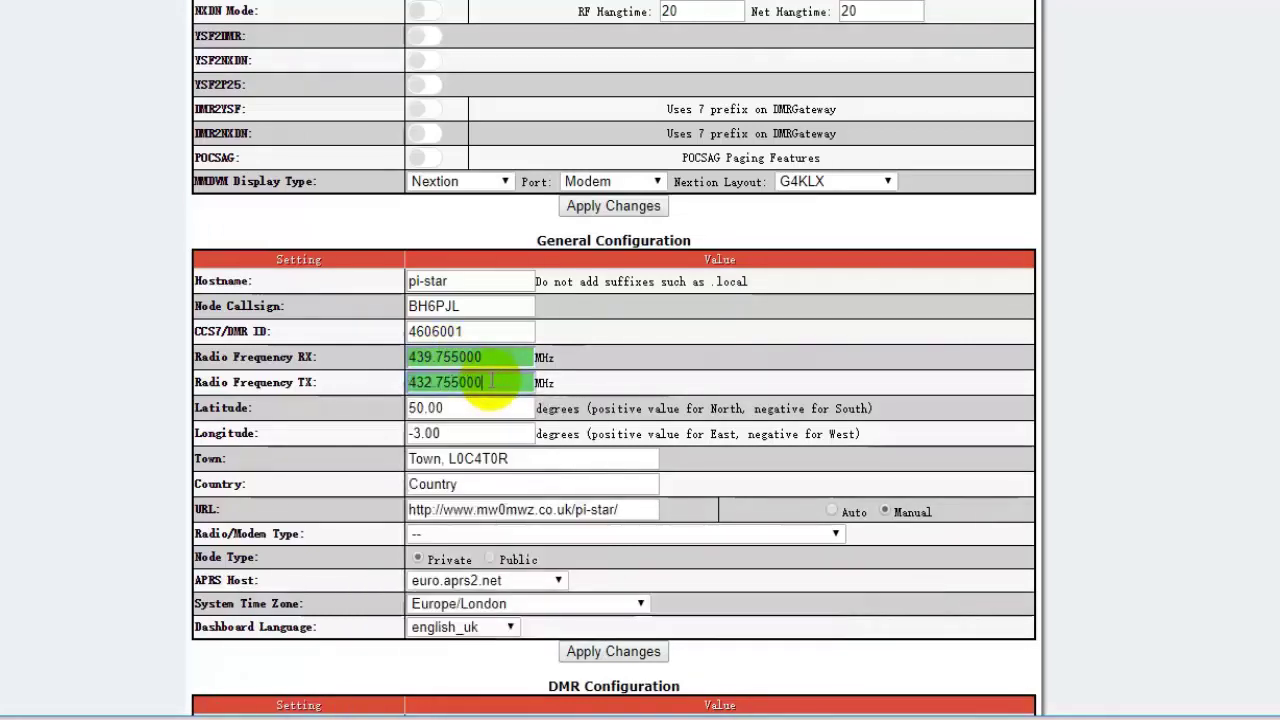
click(466, 408)
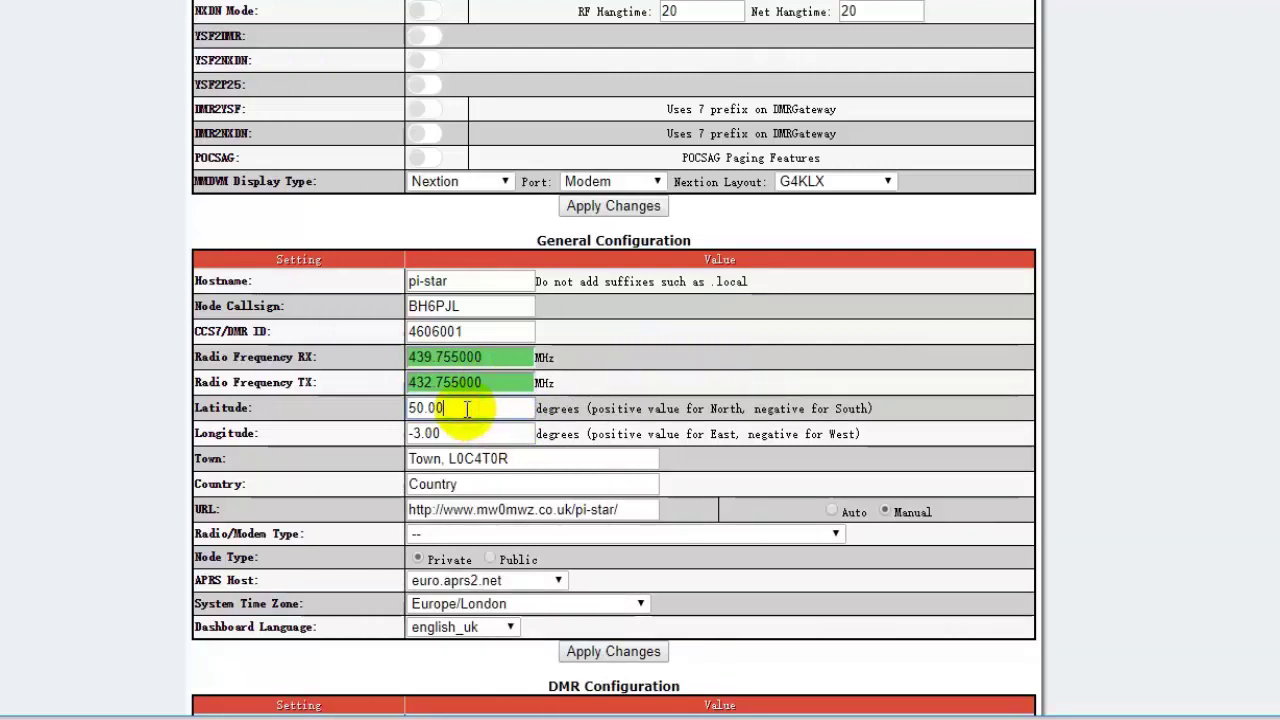
Set the country to China and bring up the radio/modem type list.
click(470, 484)
double_click(405, 484)
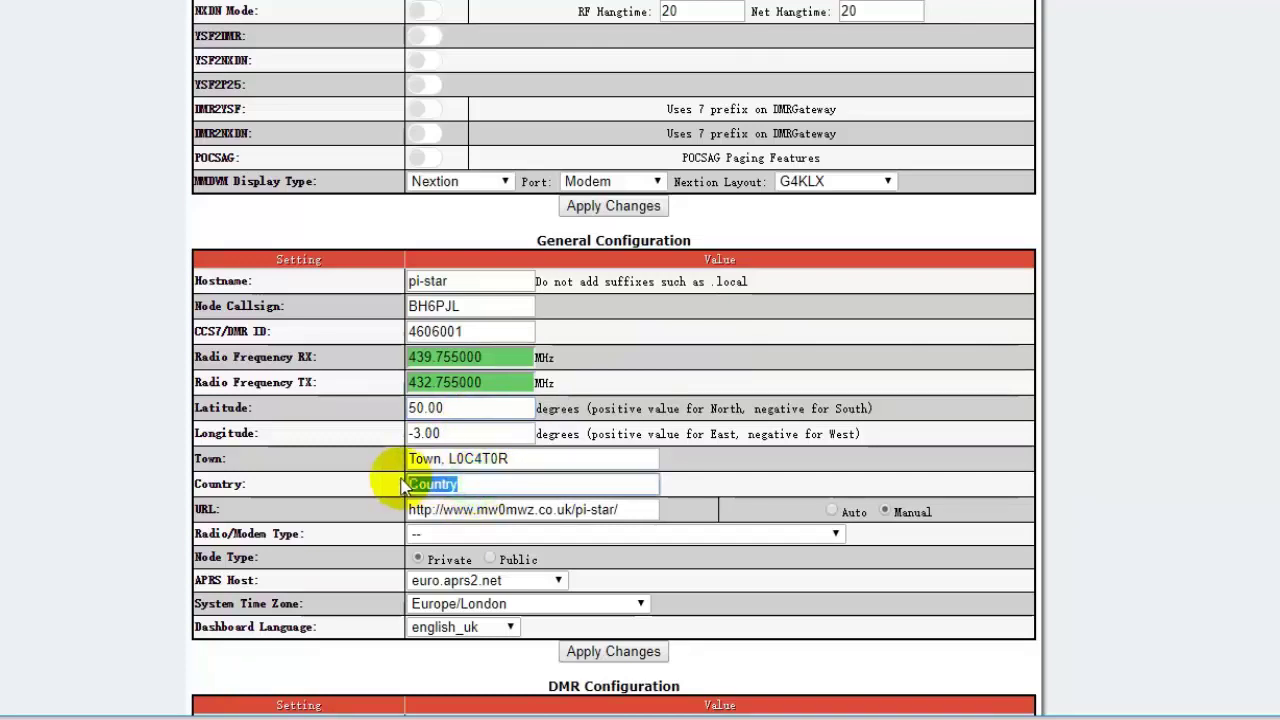
text(China)
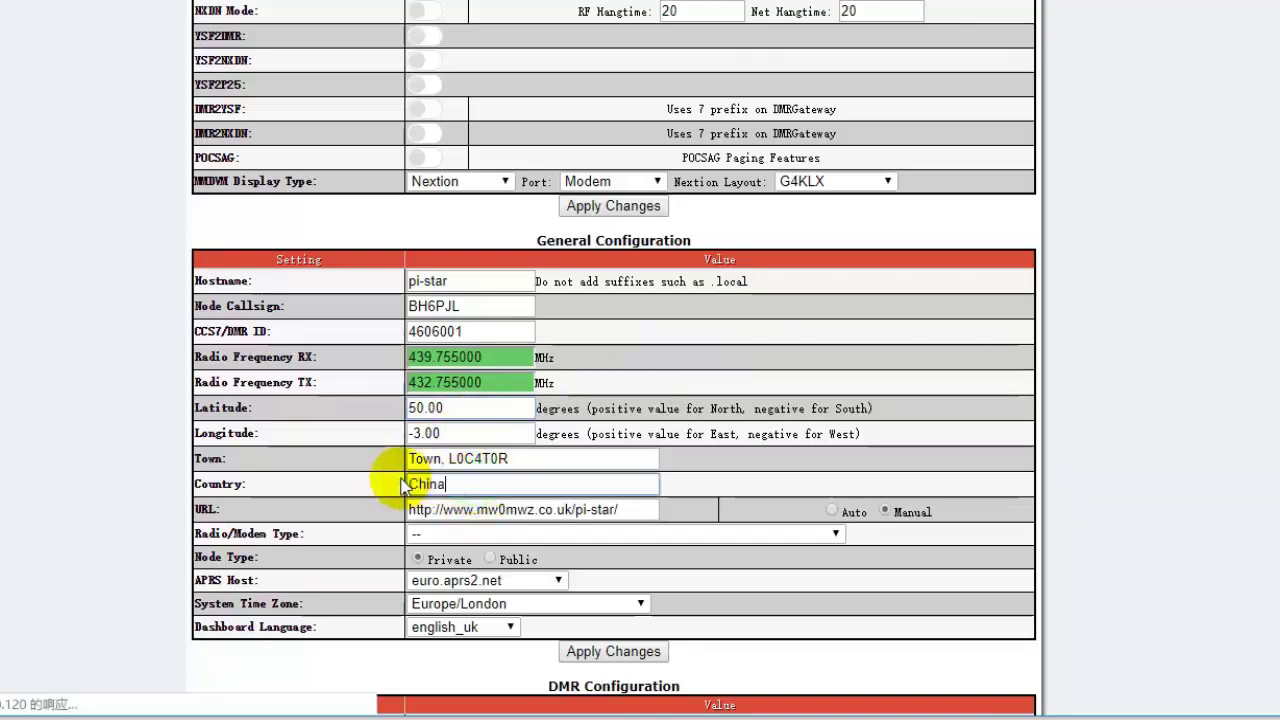
click(829, 535)
scroll(707, 464, down, 1)
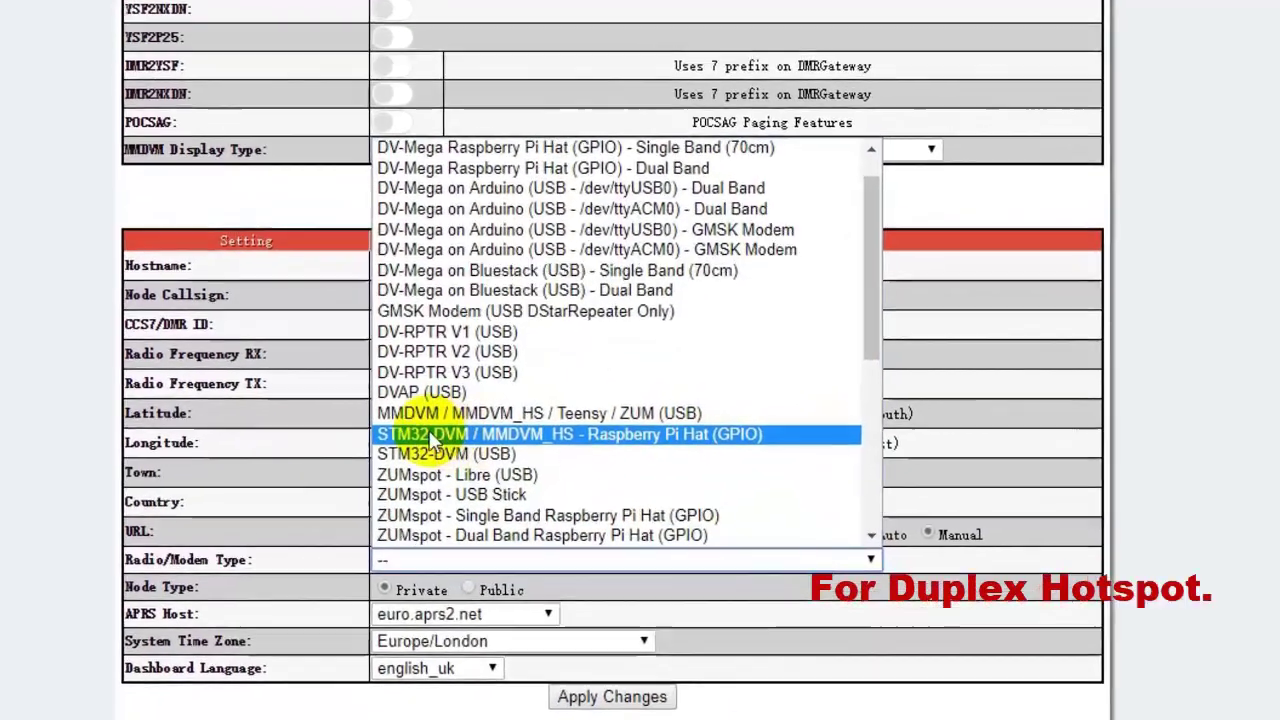
Choose the STM32-DVM / MMDVM_HS Raspberry Pi Hat (GPIO) modem and Asia/Hong_Kong time zone, then apply.
click(482, 431)
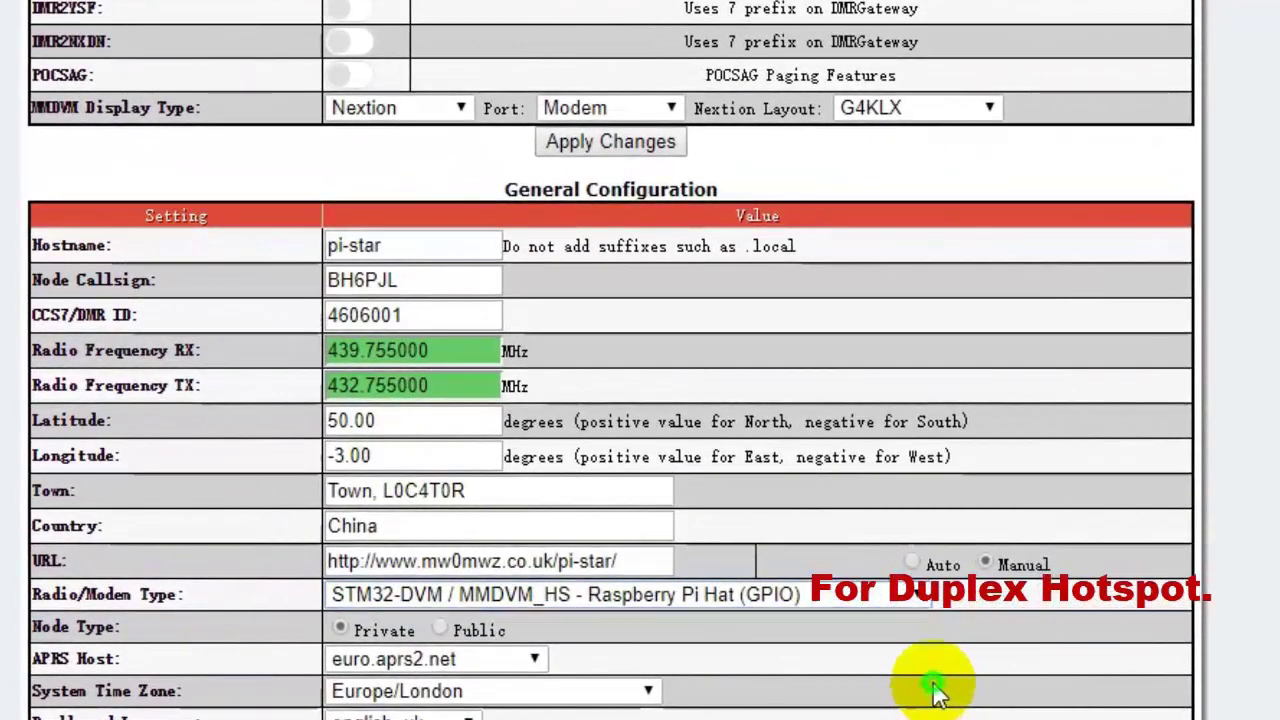
scroll(934, 691, down, 2)
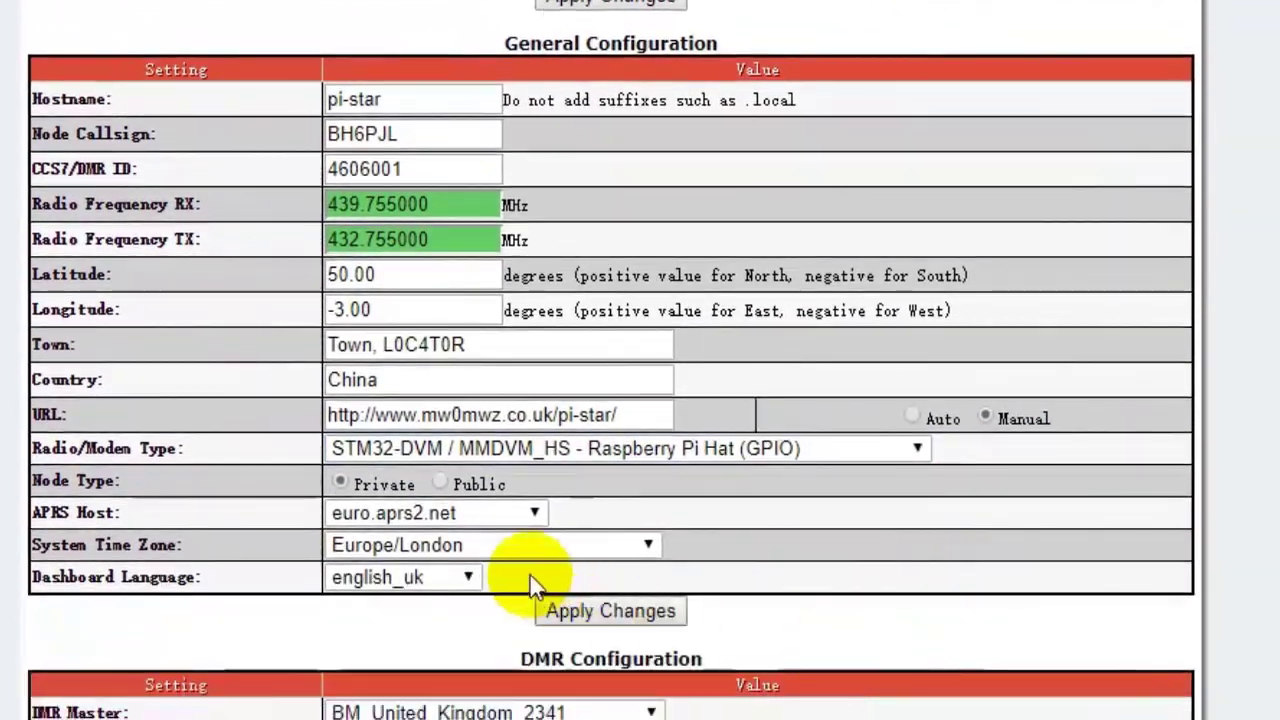
click(470, 545)
scroll(508, 254, down, 1)
scroll(508, 266, up, 15)
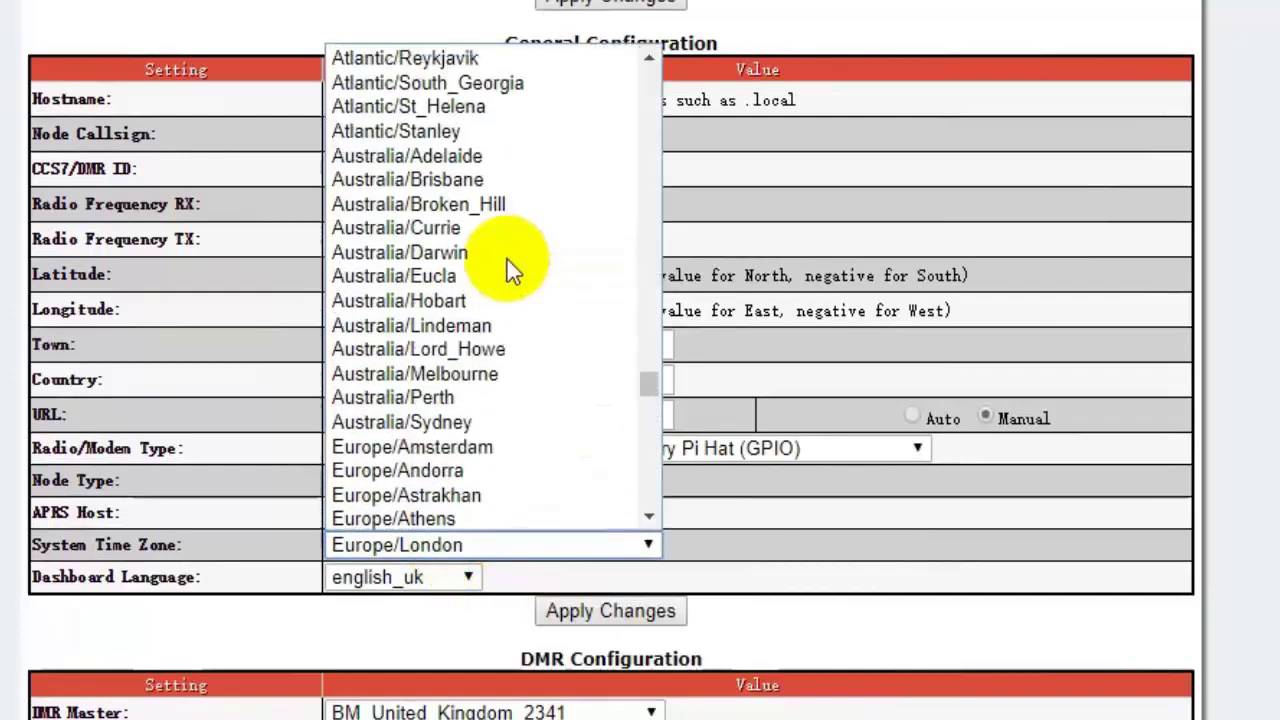
scroll(468, 299, up, 2)
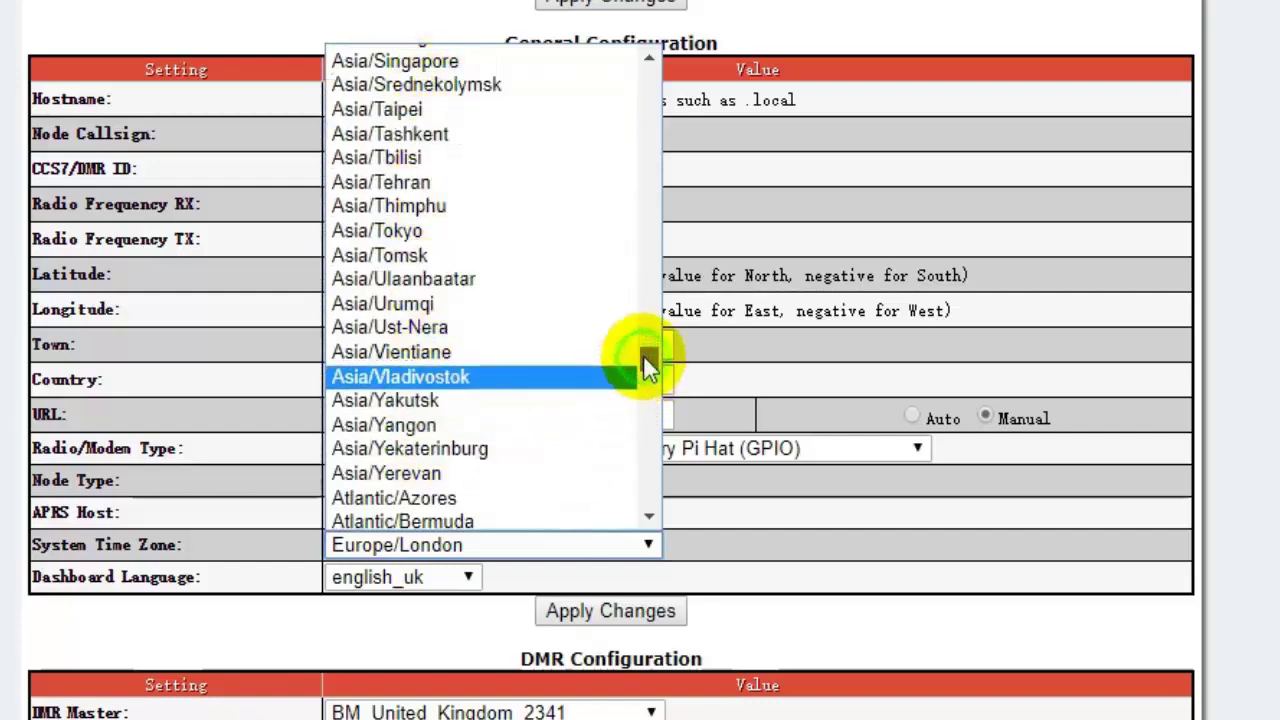
drag(643, 356, 590, 320)
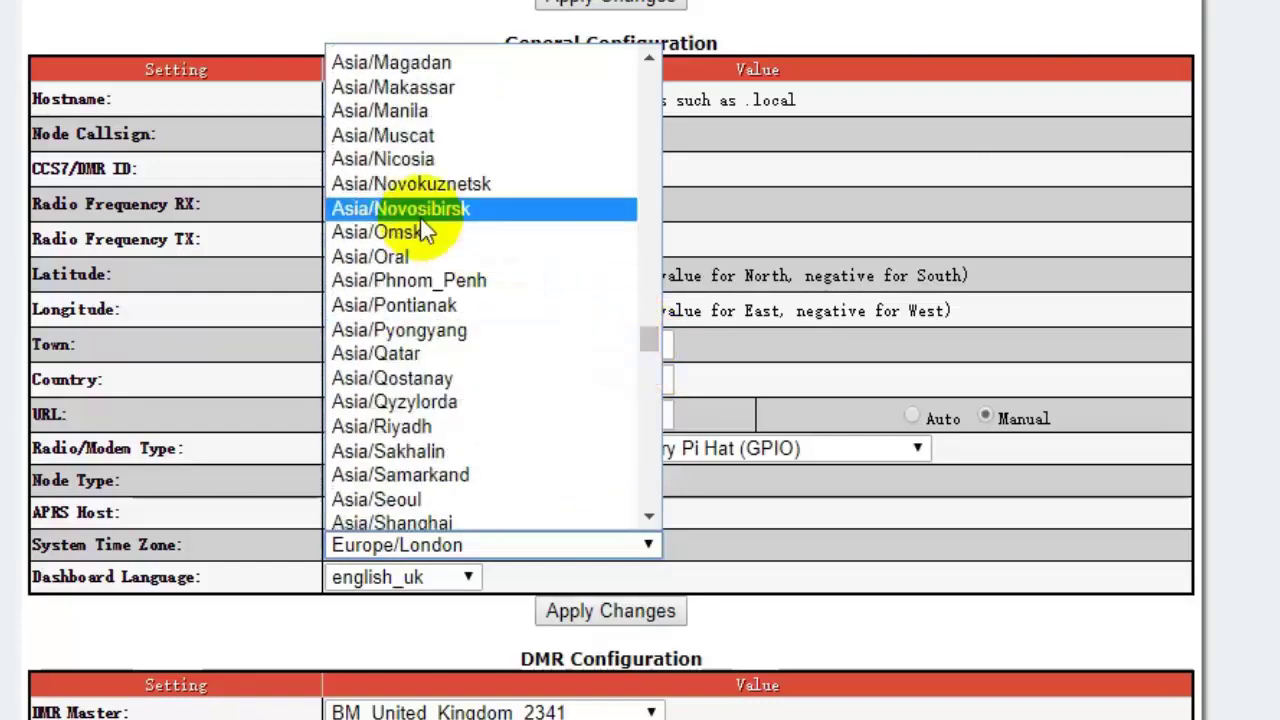
scroll(425, 230, up, 10)
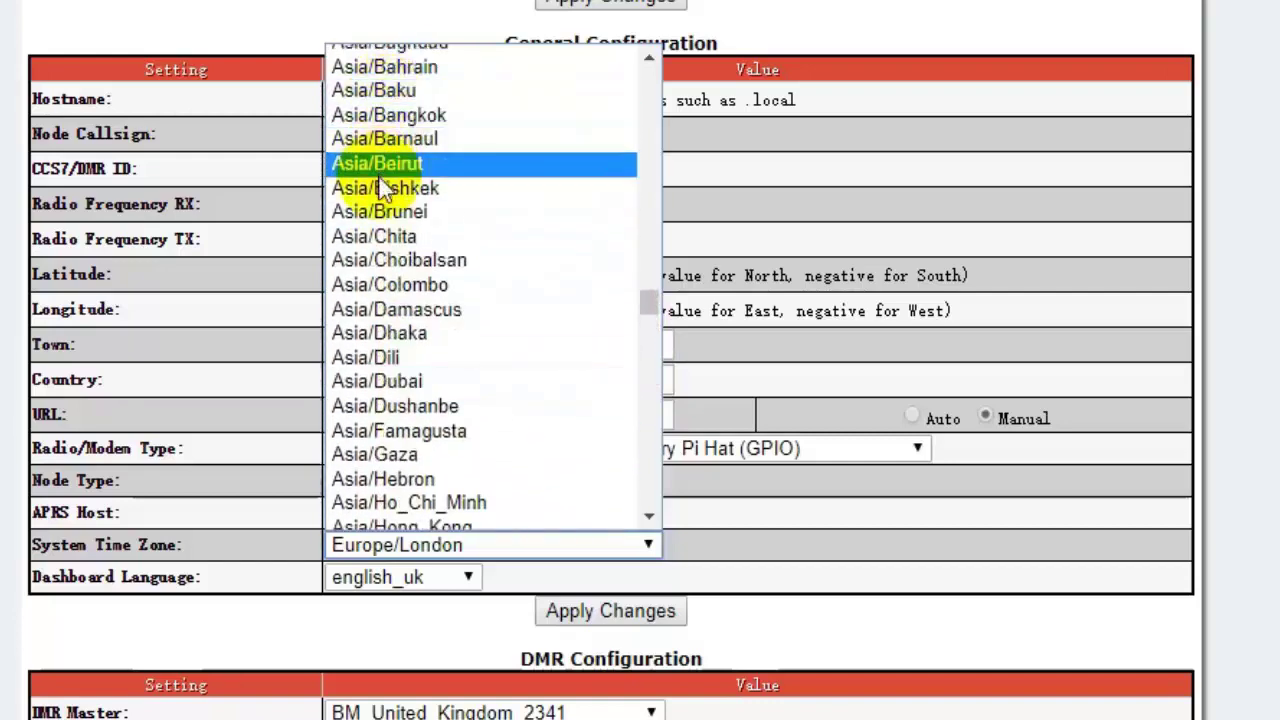
scroll(386, 208, up, 4)
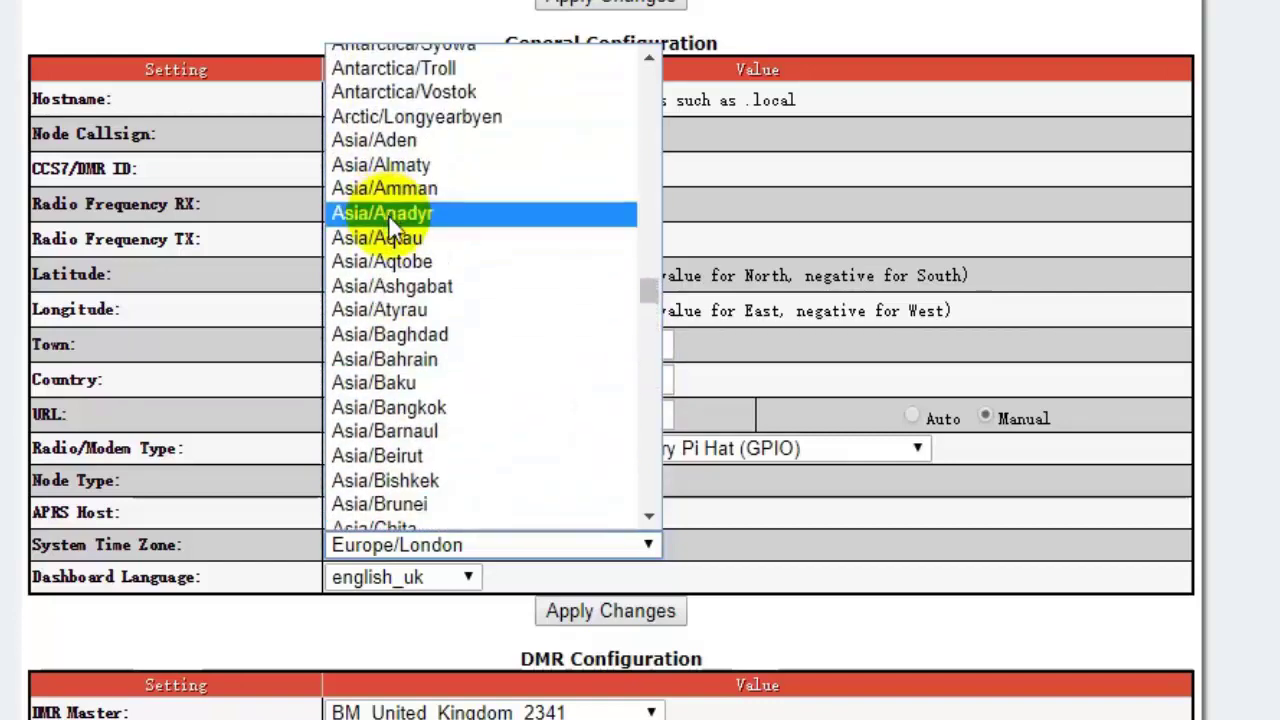
scroll(389, 215, down, 8)
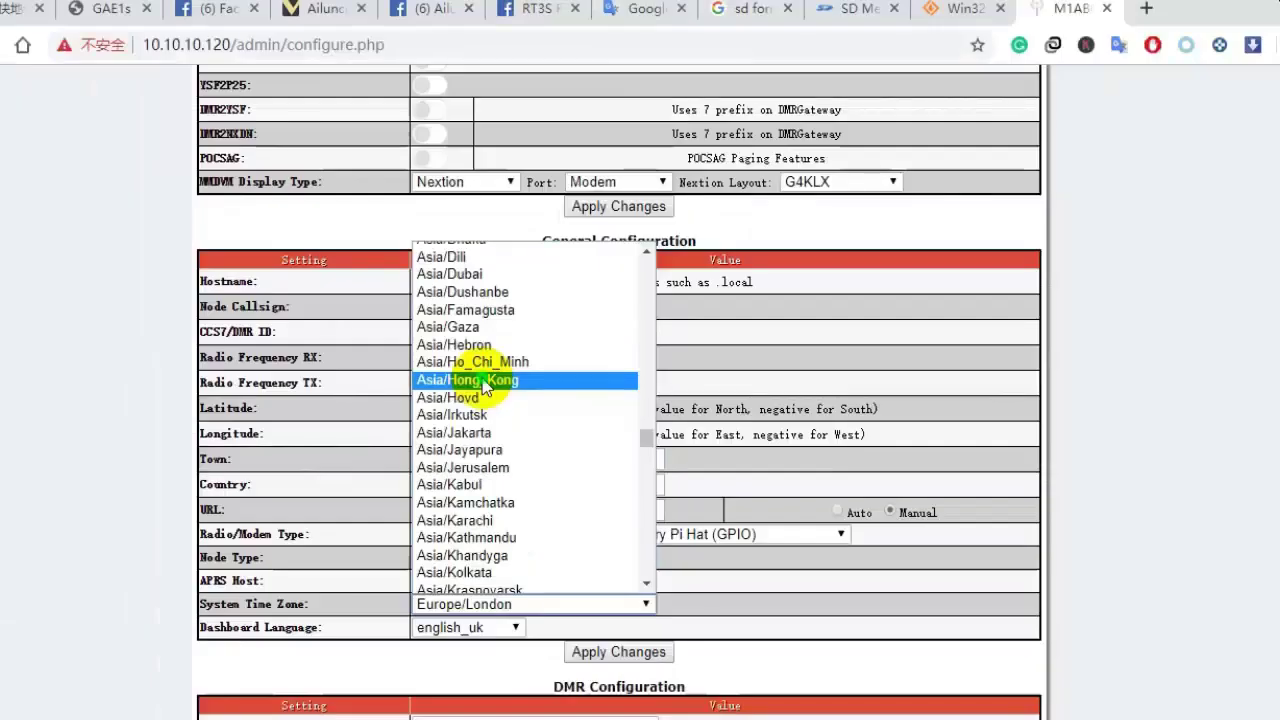
click(484, 381)
click(643, 654)
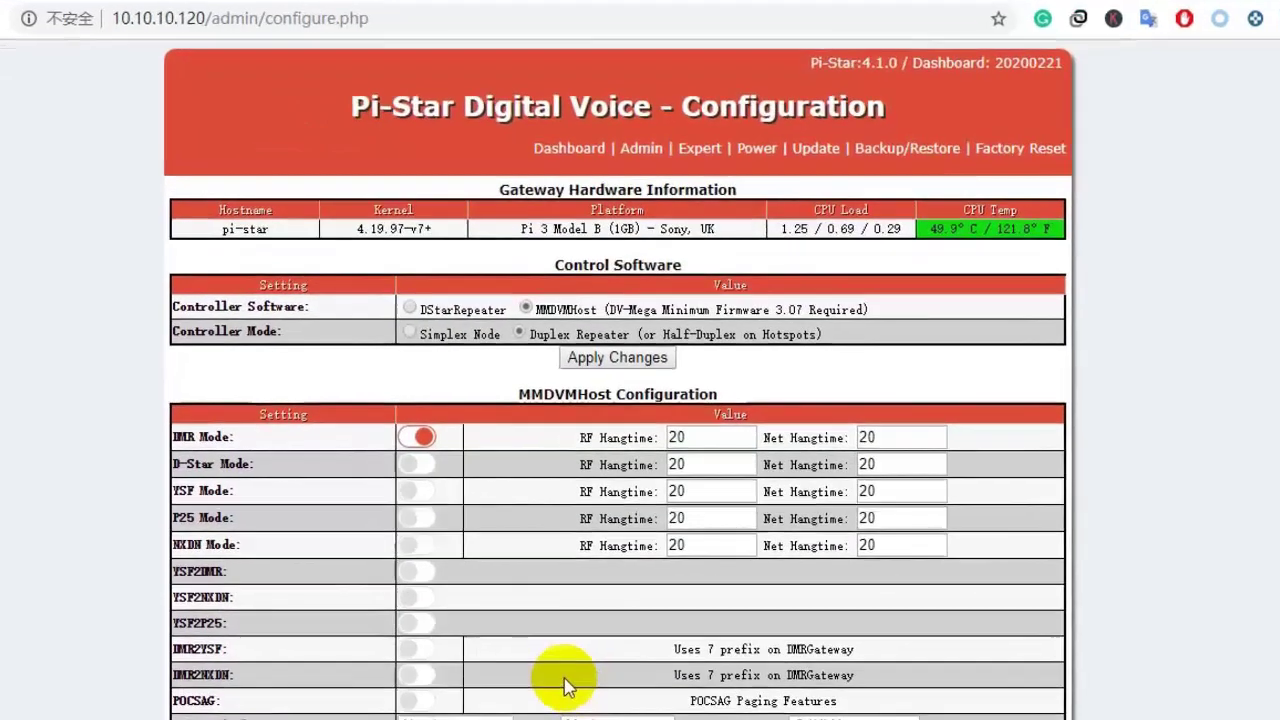
Pick BM_China_4601 as the DMR master and apply the DMR configuration.
scroll(643, 658, down, 6)
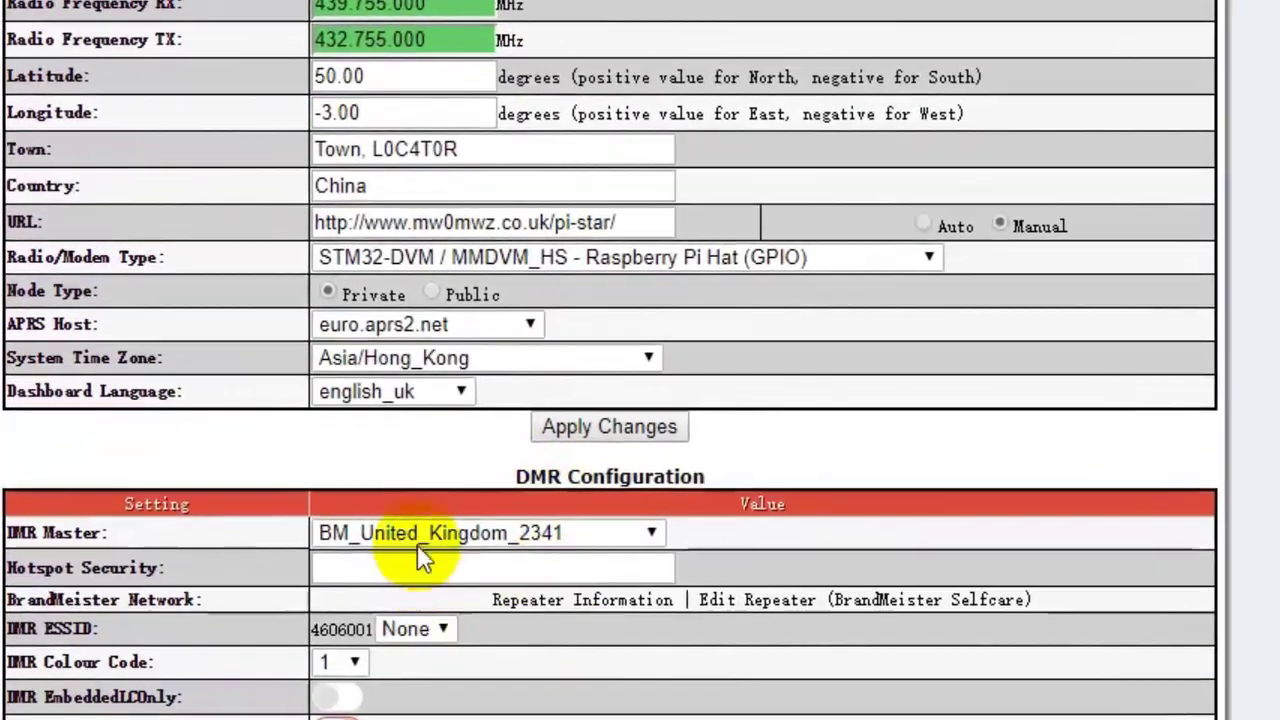
click(380, 641)
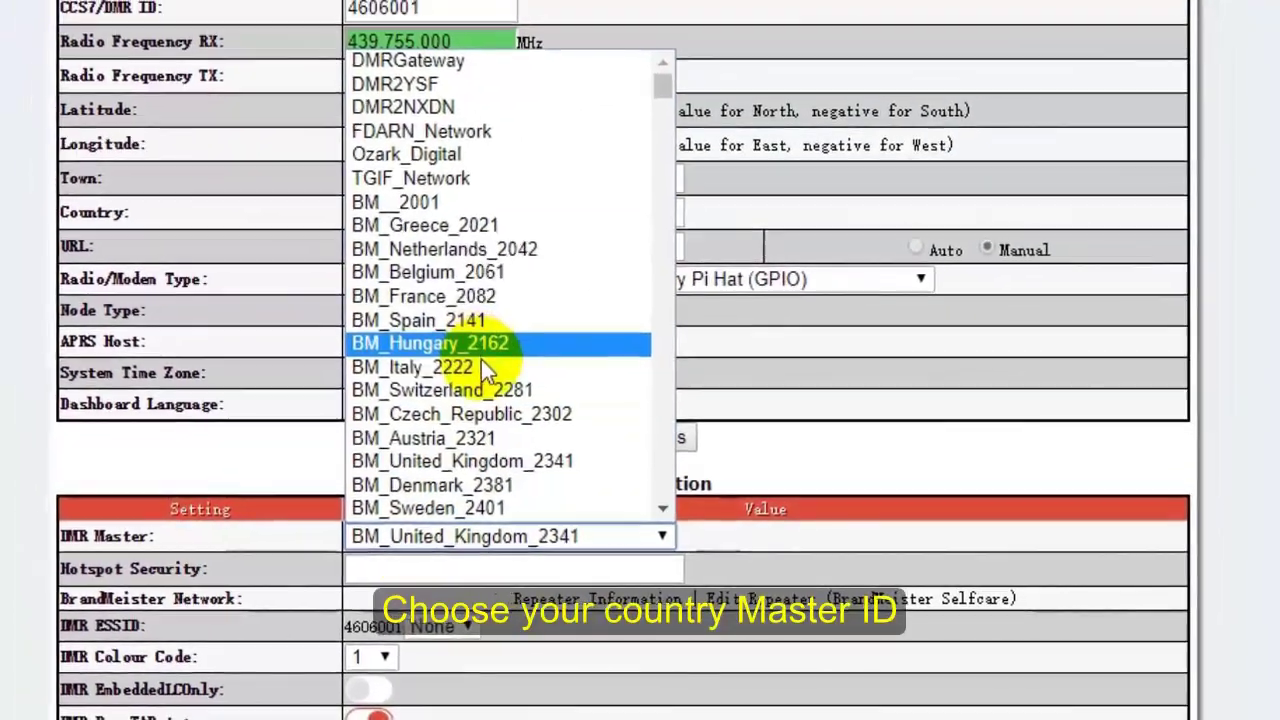
scroll(472, 380, down, 8)
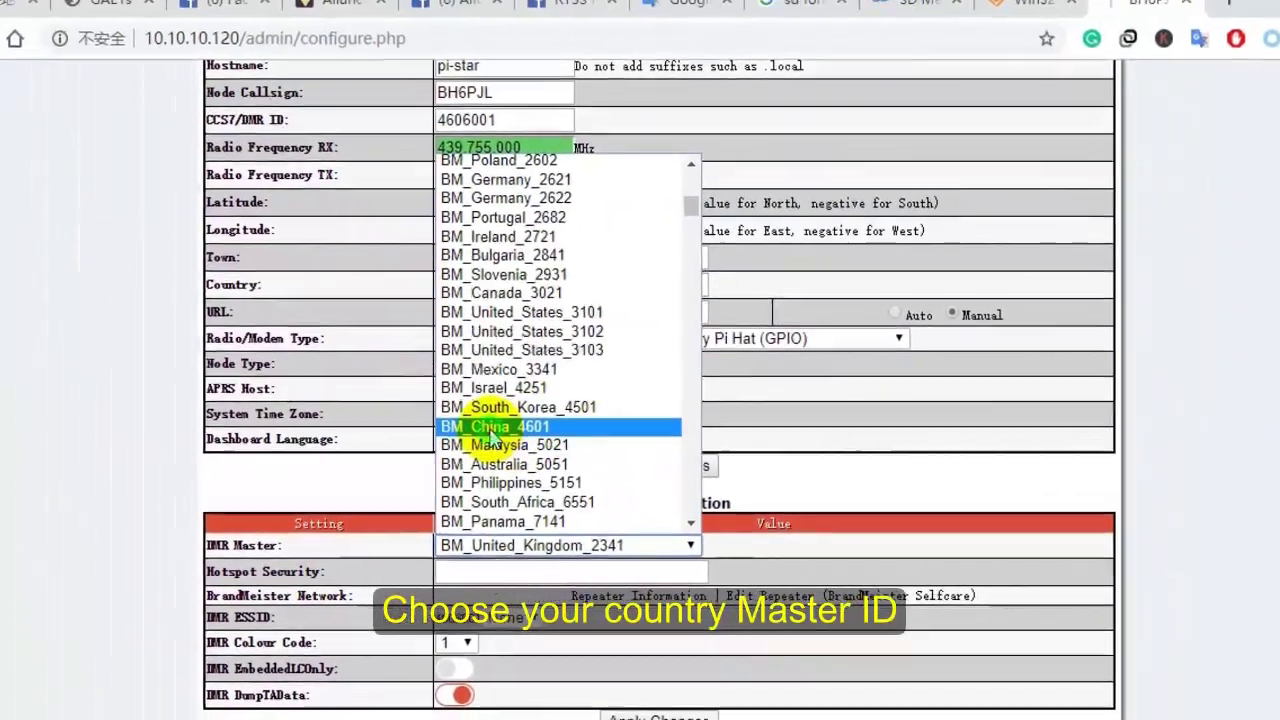
click(490, 417)
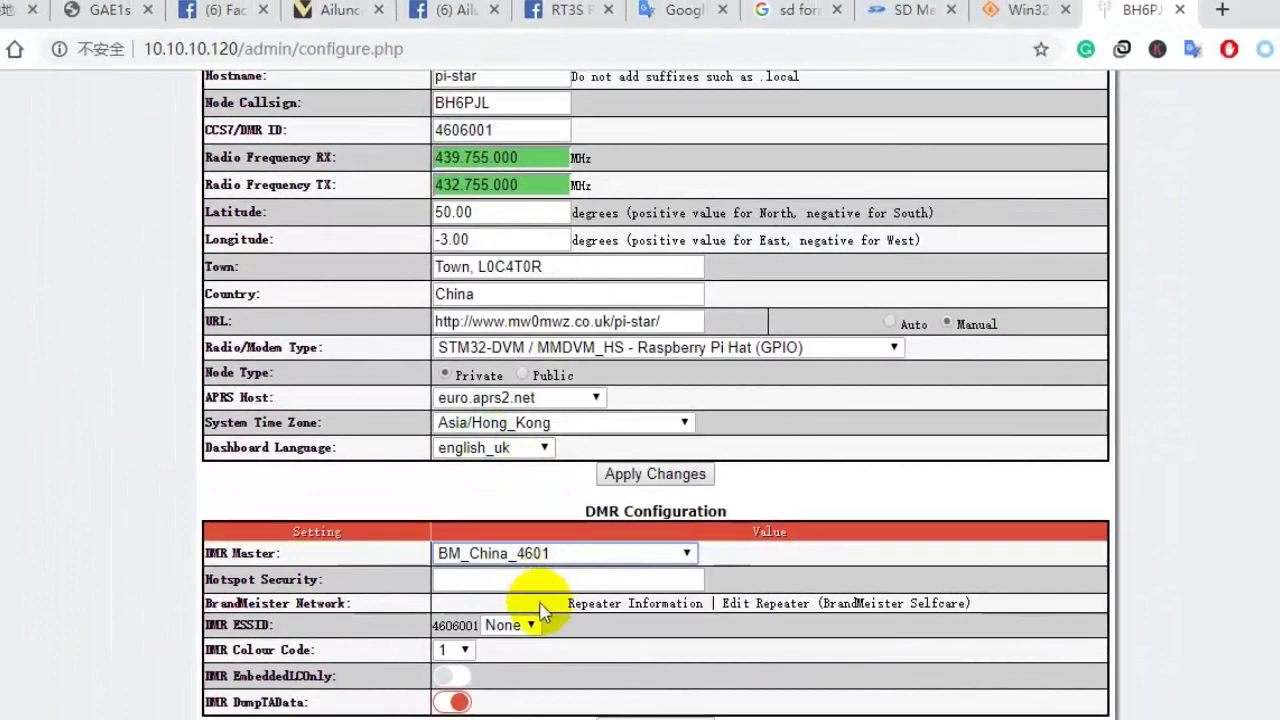
scroll(491, 630, down, 2)
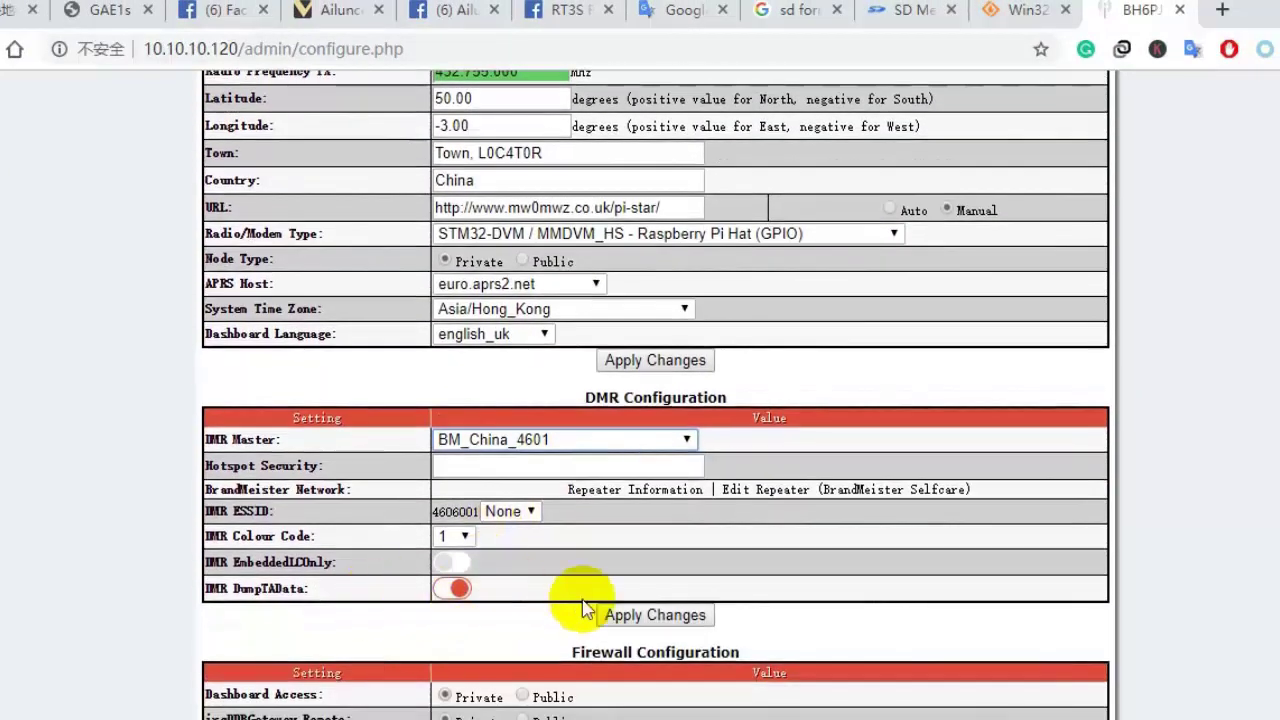
click(658, 617)
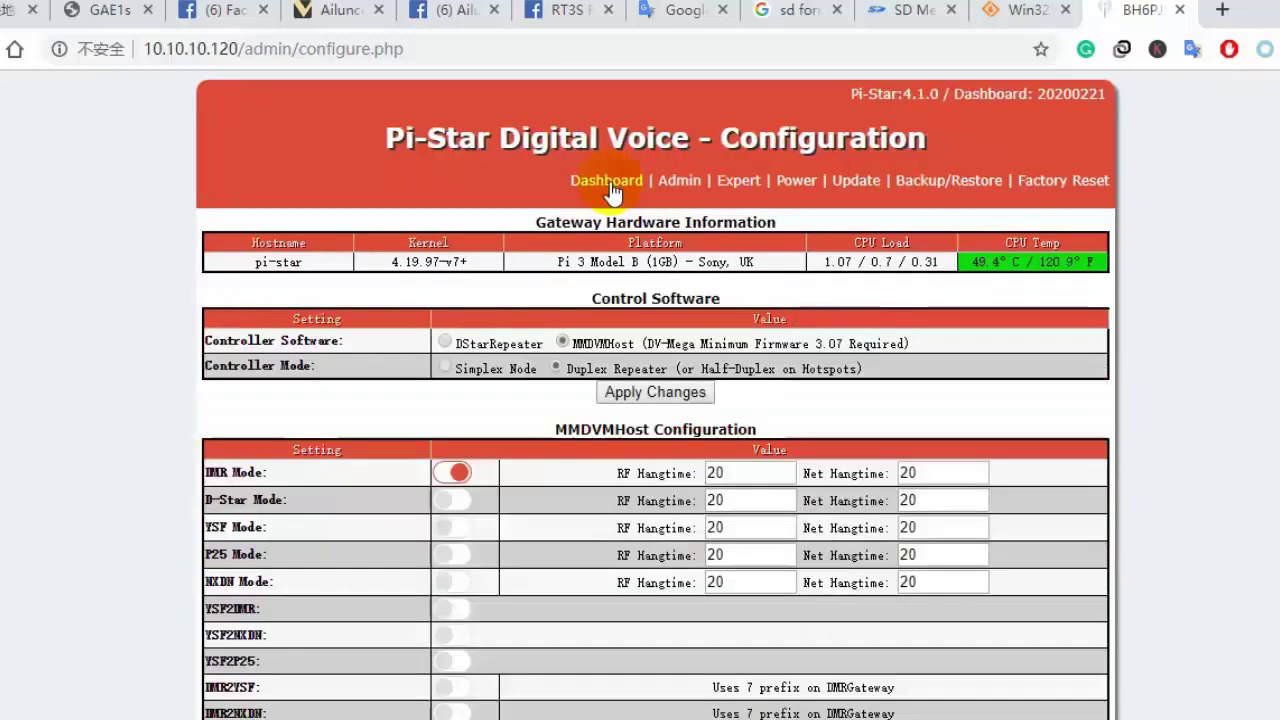
Return to the main Pi-Star dashboard page.
click(612, 184)
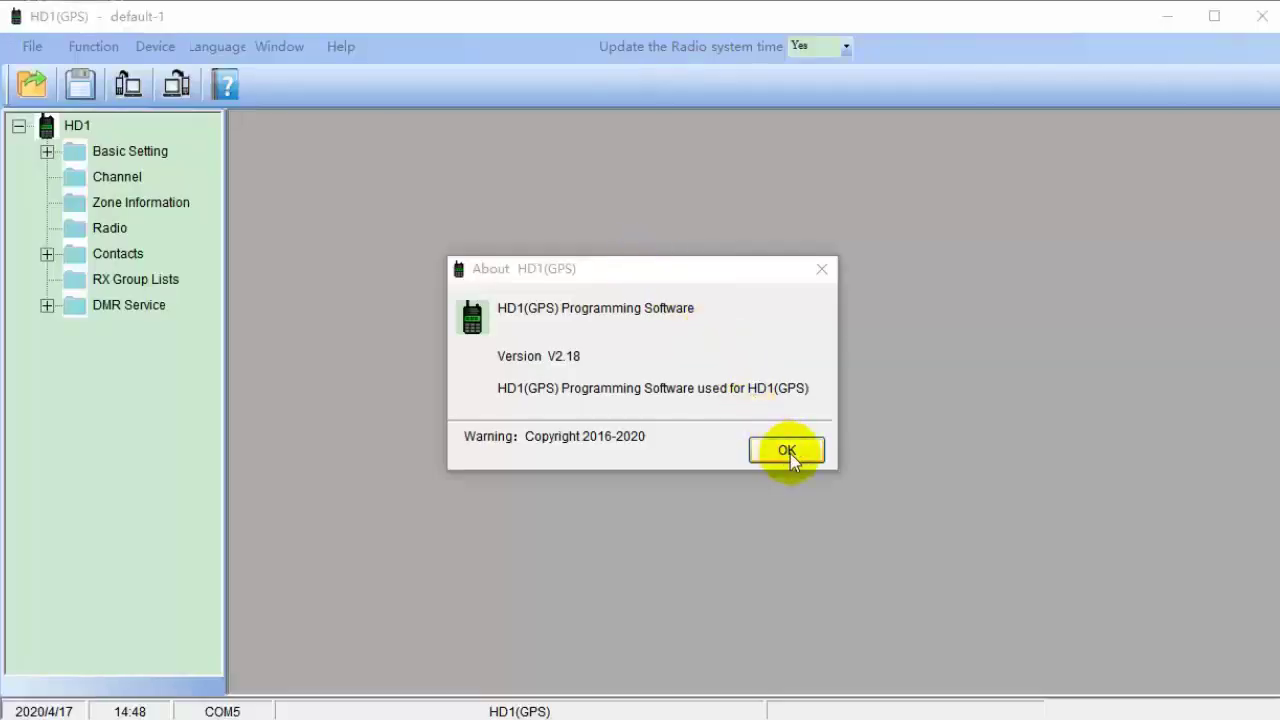
Close the About dialog, open ID Setting under Basic Setting, and expand Contacts.
click(787, 451)
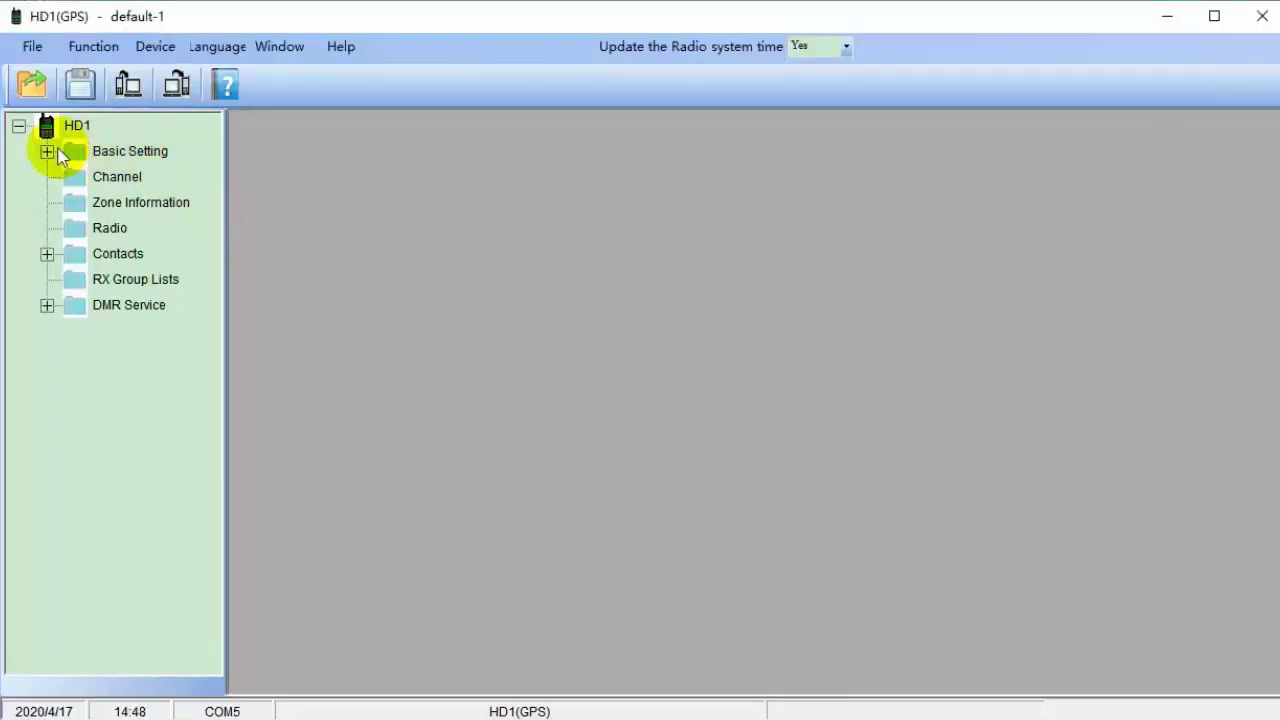
click(48, 151)
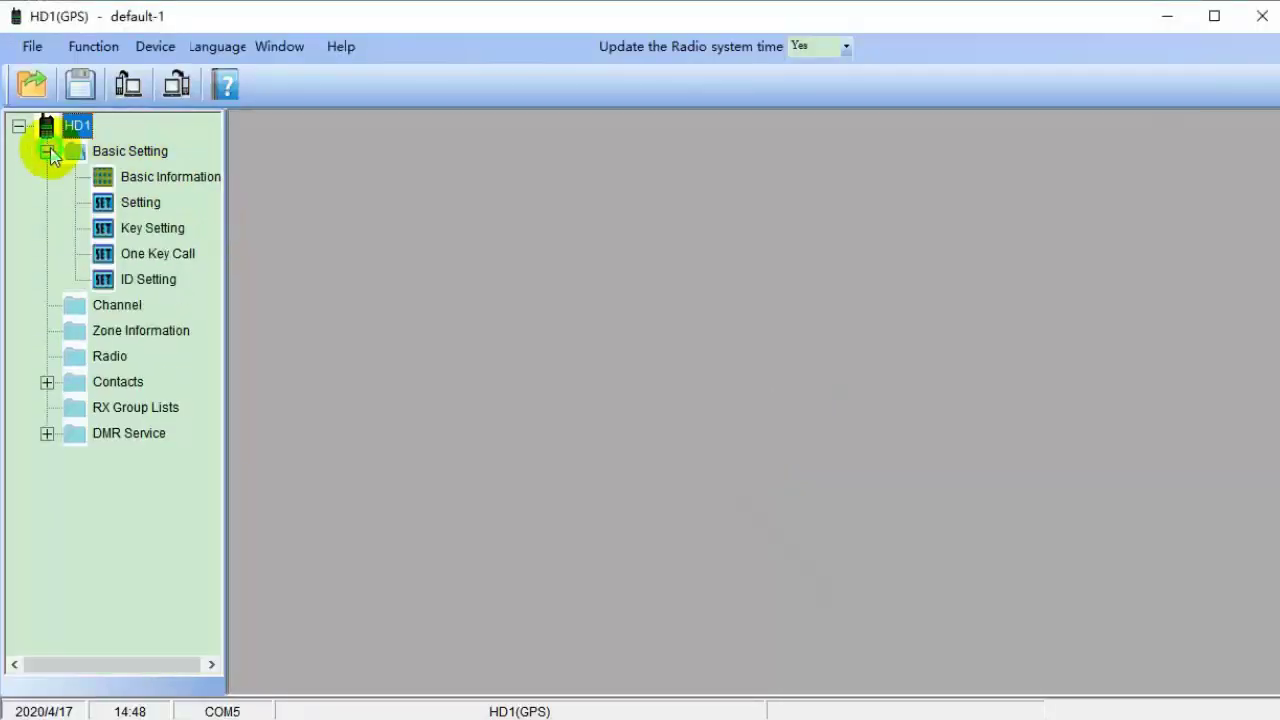
double_click(143, 281)
click(390, 263)
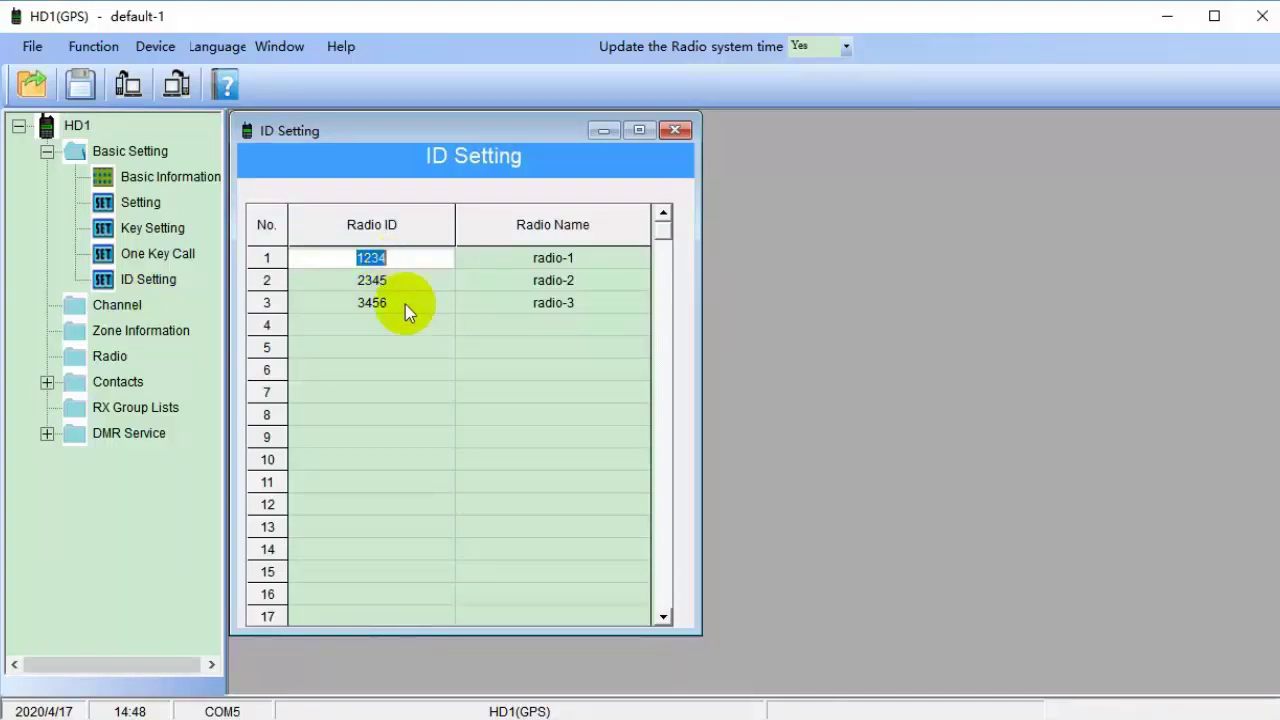
click(46, 381)
In Priority Contacts, set the first contact to TG46001 with Call ID 46001.
click(150, 408)
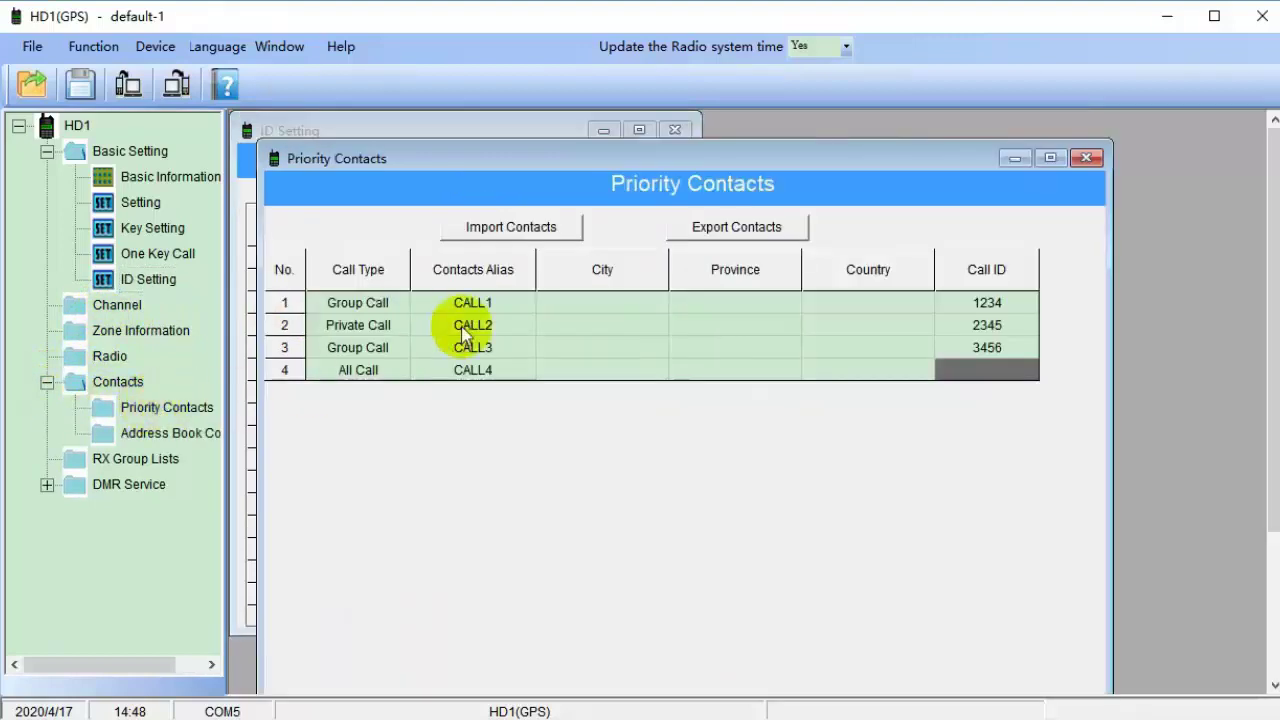
click(472, 302)
text(TG46001)
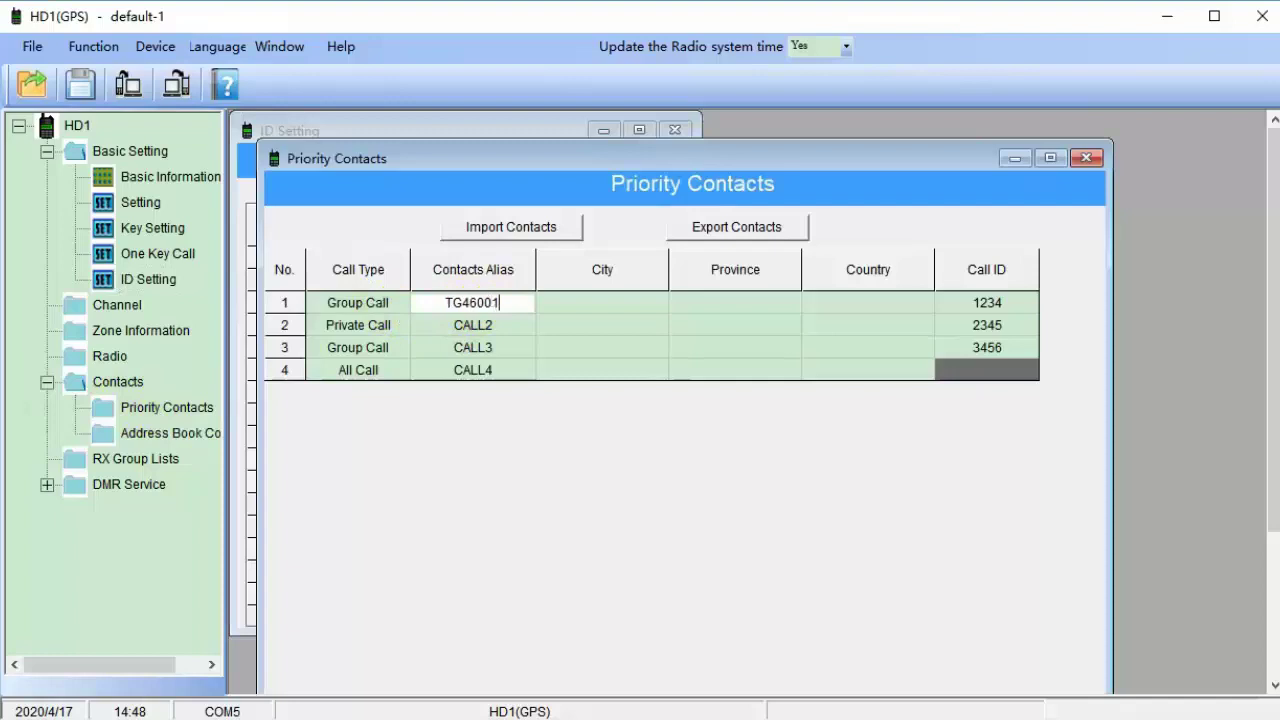
key(Tab)
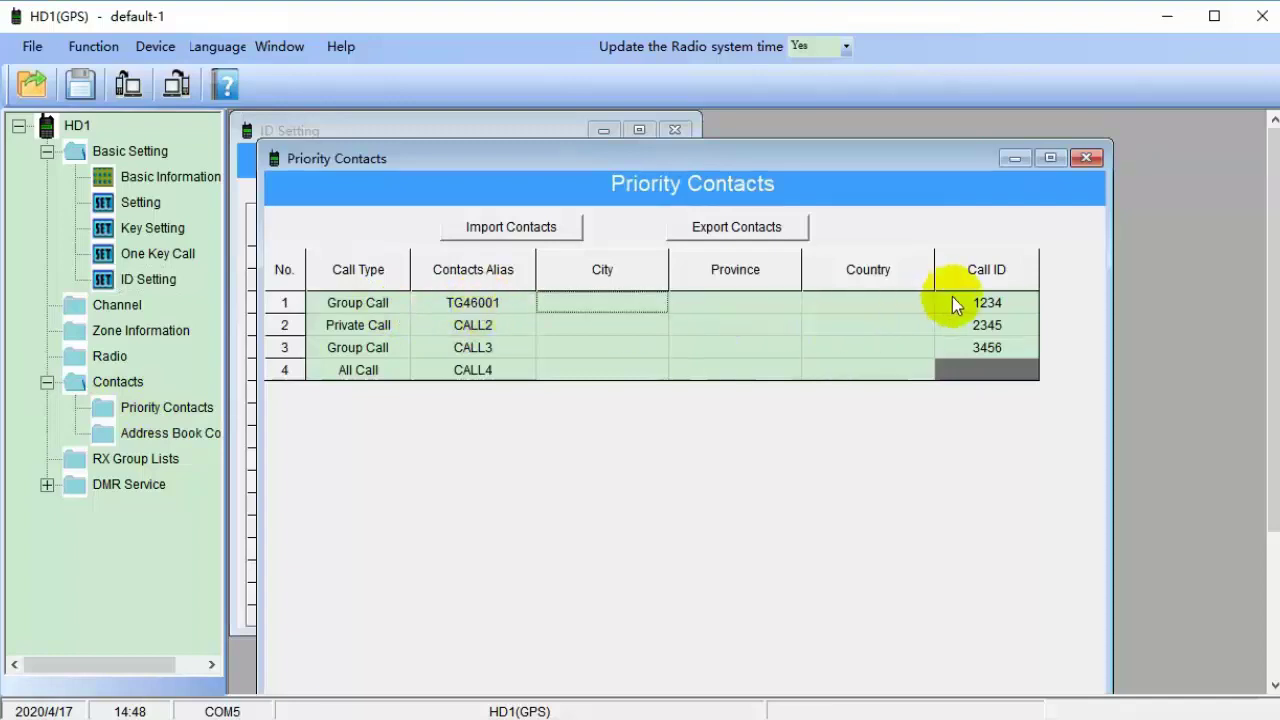
click(985, 302)
text(46001)
key(Return)
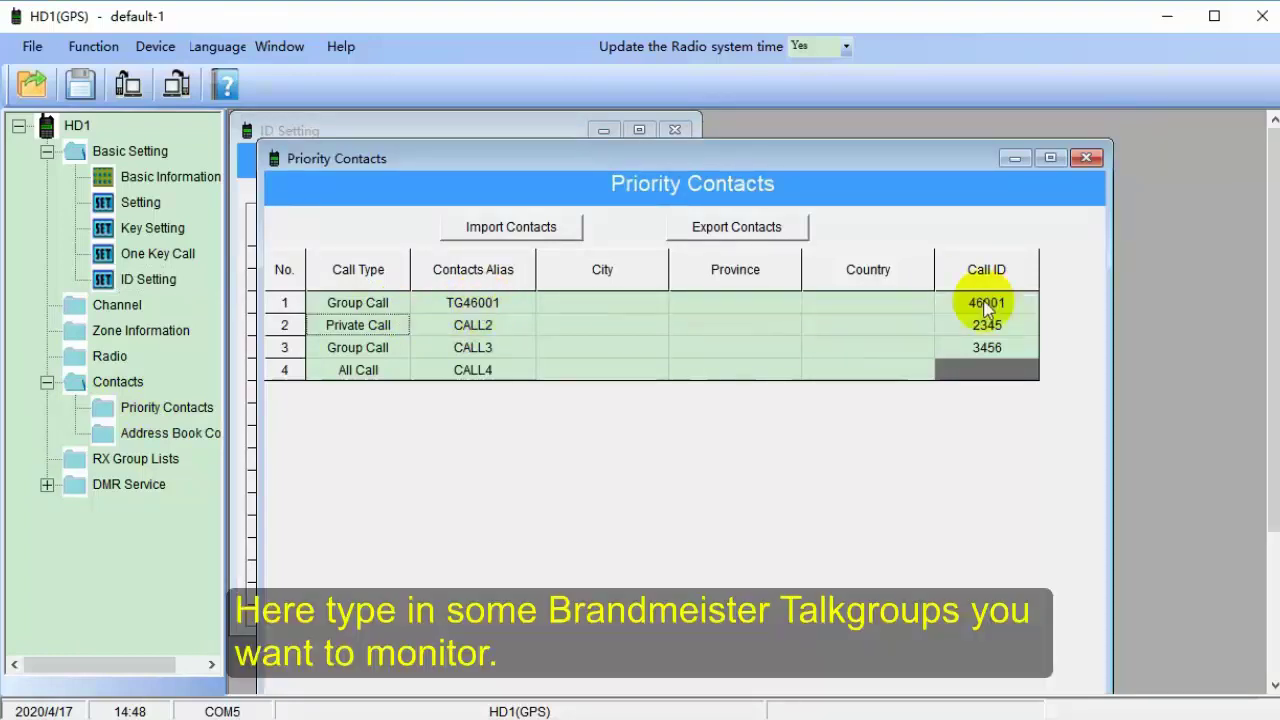
Set the second contact to PARROT with Call ID 9990.
click(472, 325)
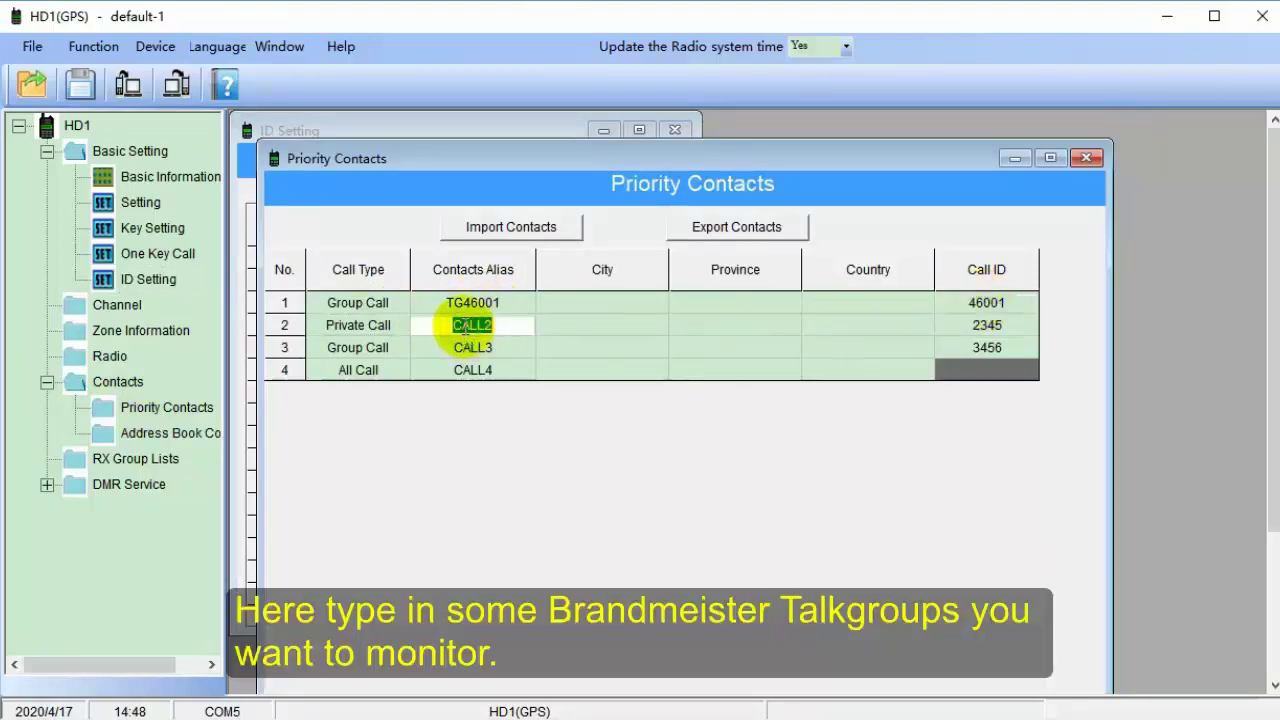
text(PARROT)
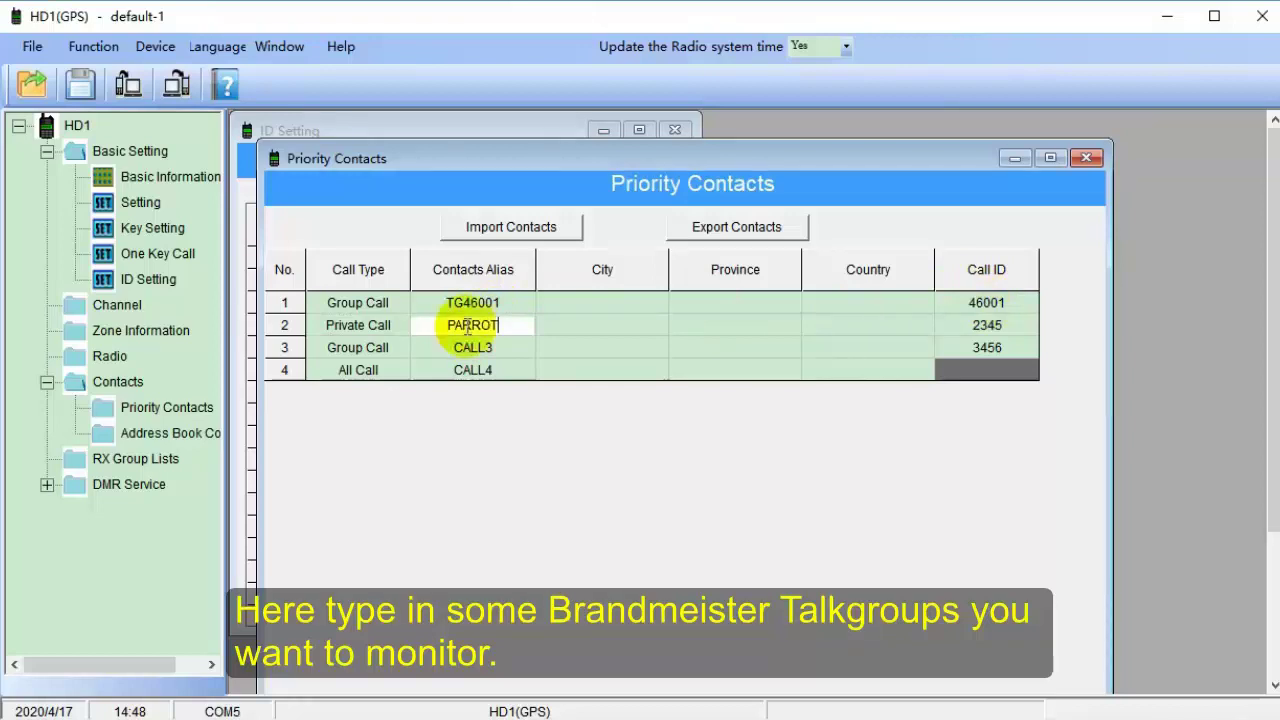
click(983, 324)
text(9990)
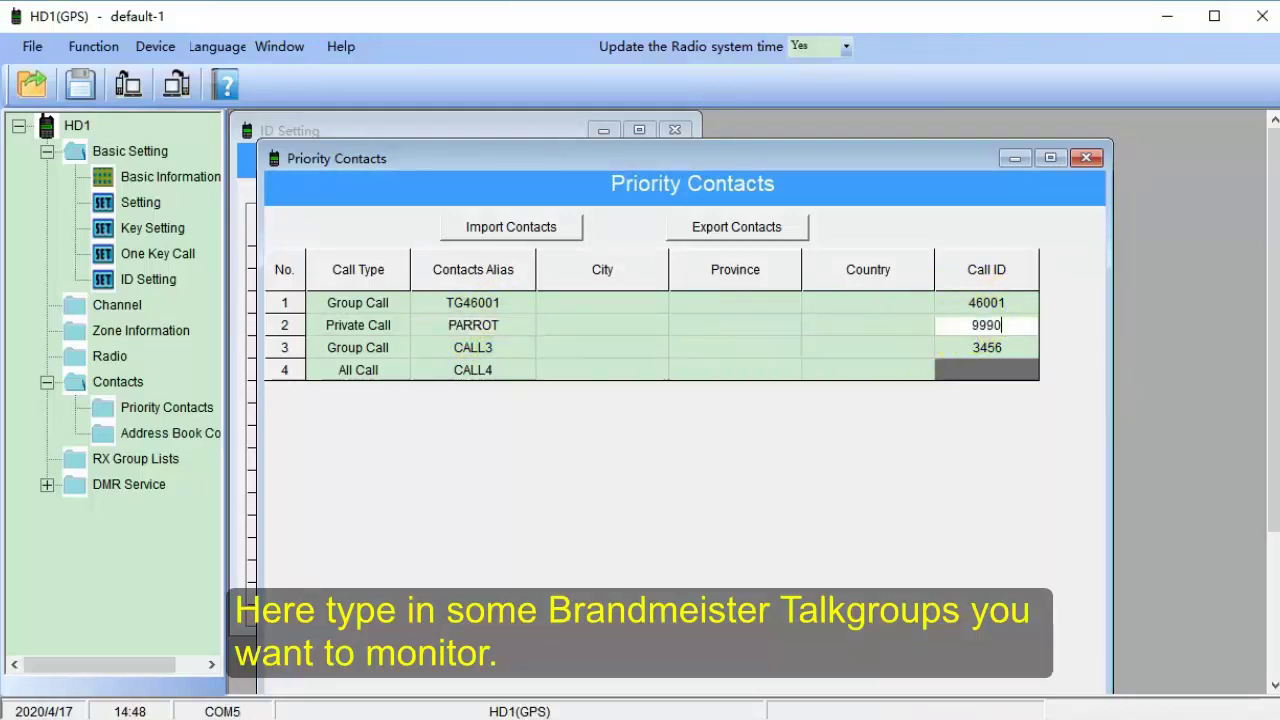
key(Return)
Set the third contact to TG91 with Call ID 91 and close the list.
click(490, 348)
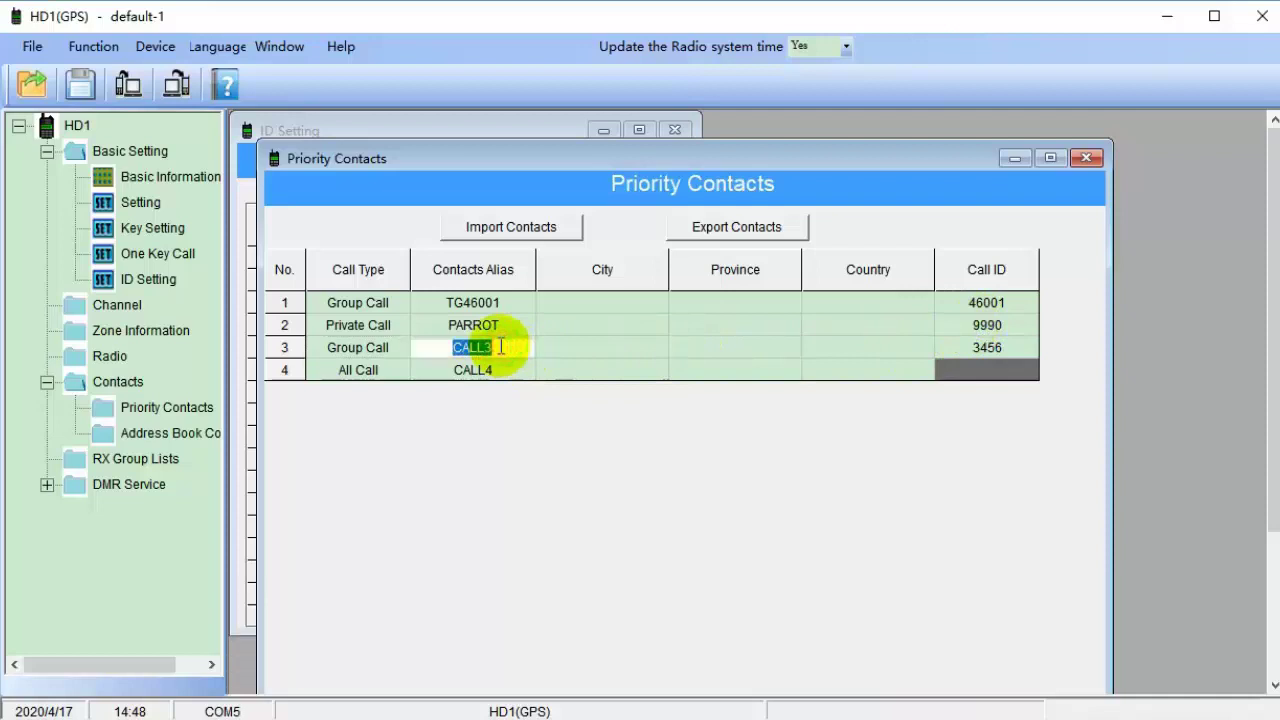
text(TG91)
key(Return)
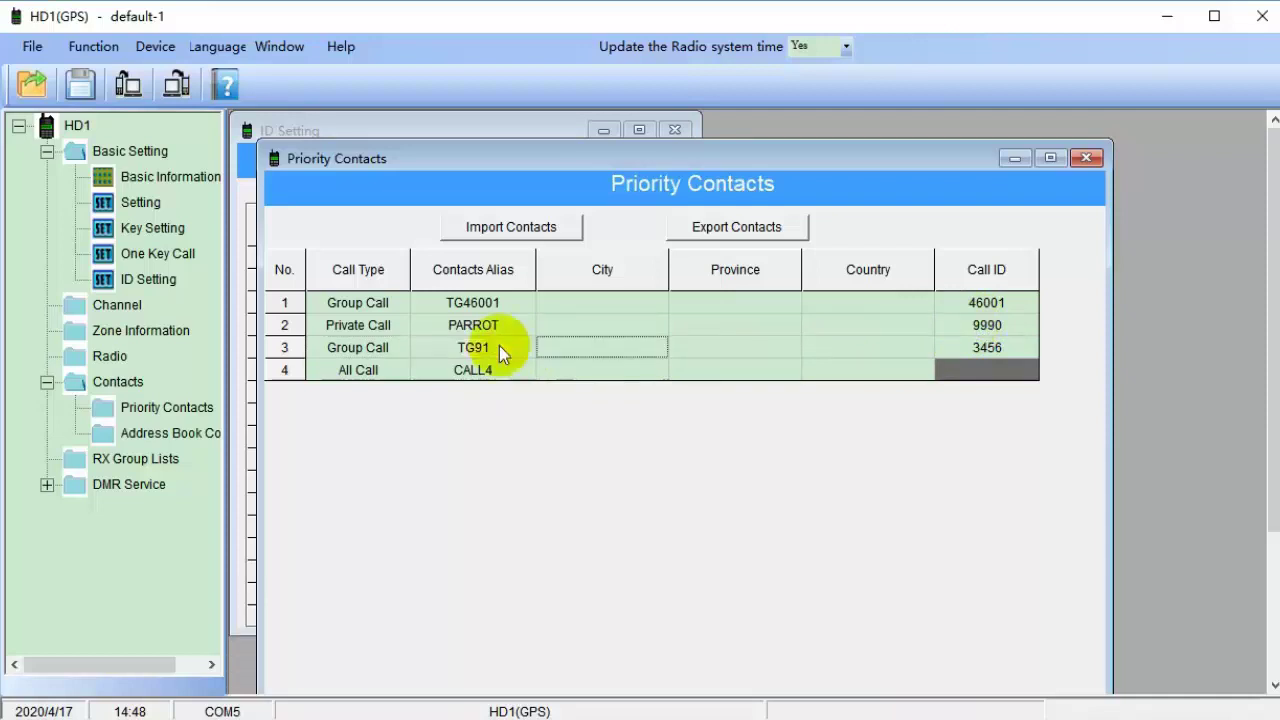
click(986, 348)
text(91)
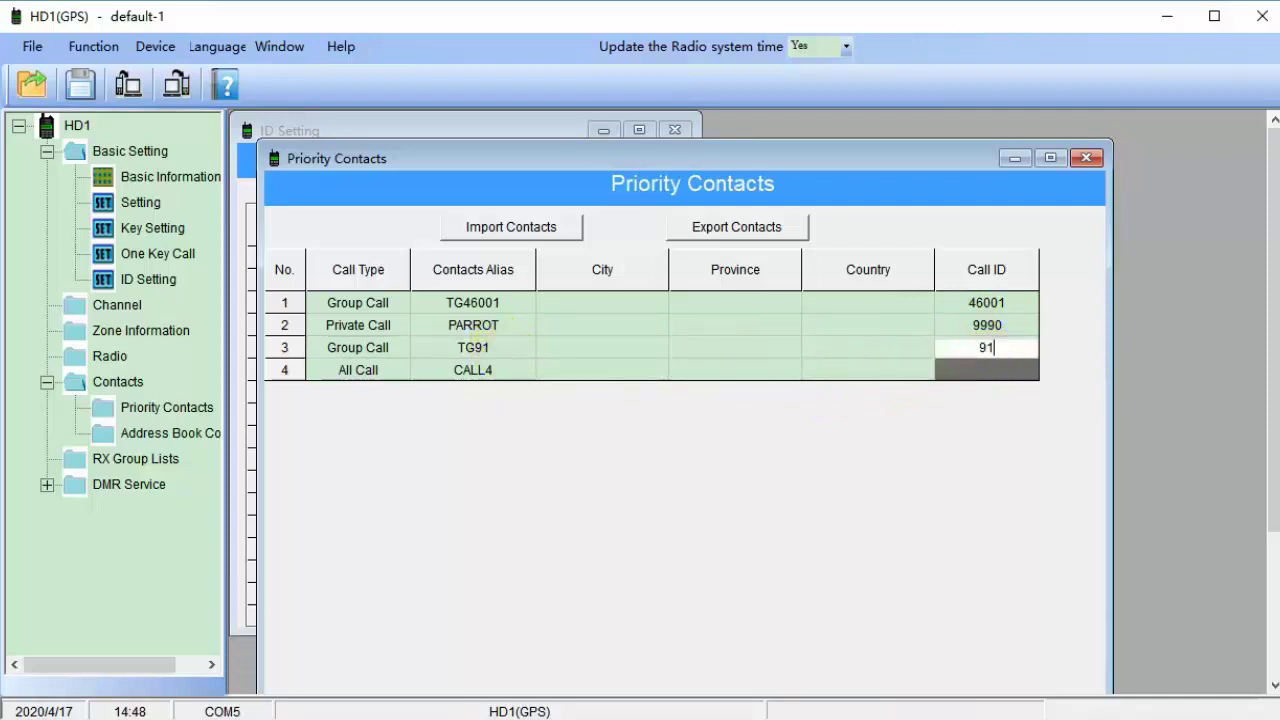
key(Return)
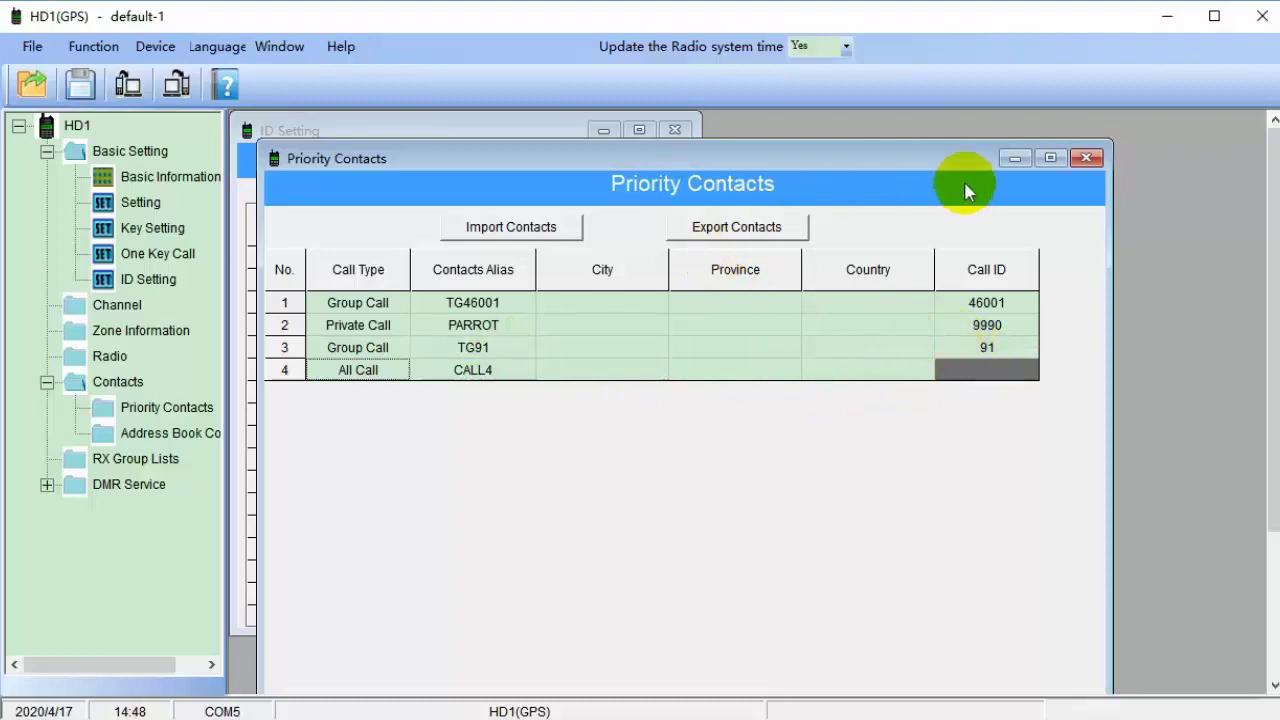
click(1088, 158)
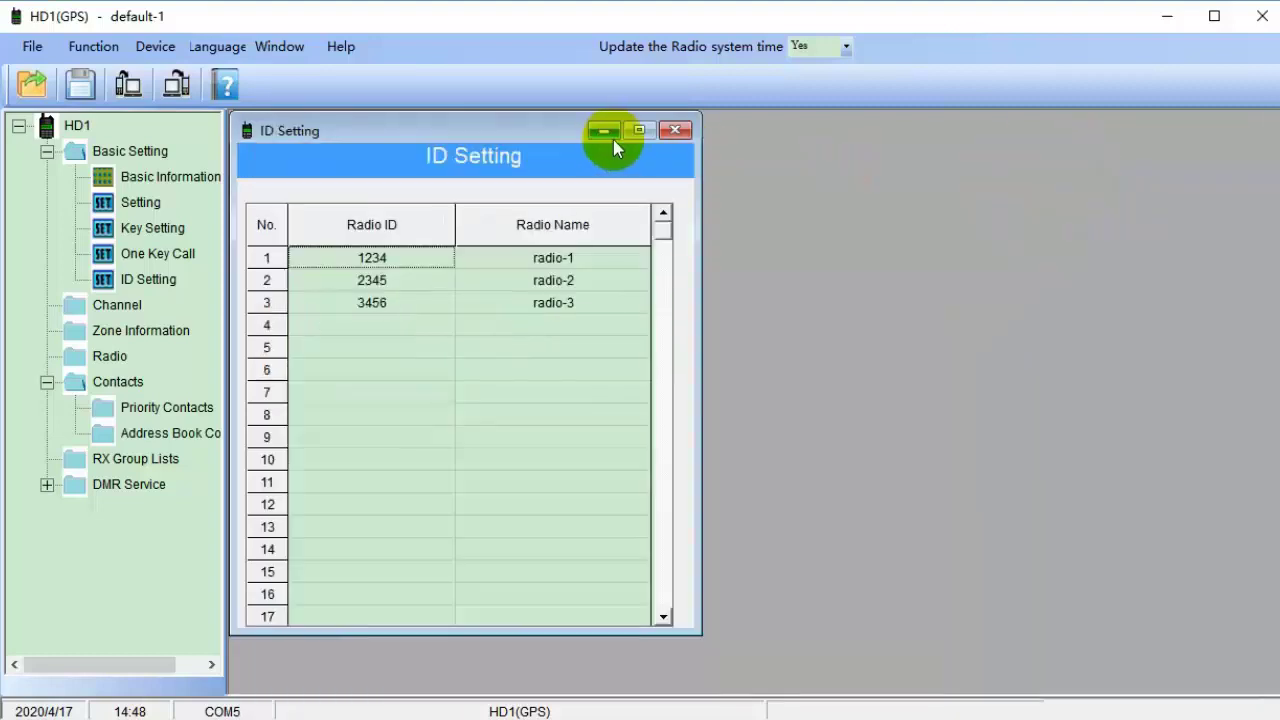
Show the channel table and set channel 1's receive frequency to 439.75500.
click(674, 130)
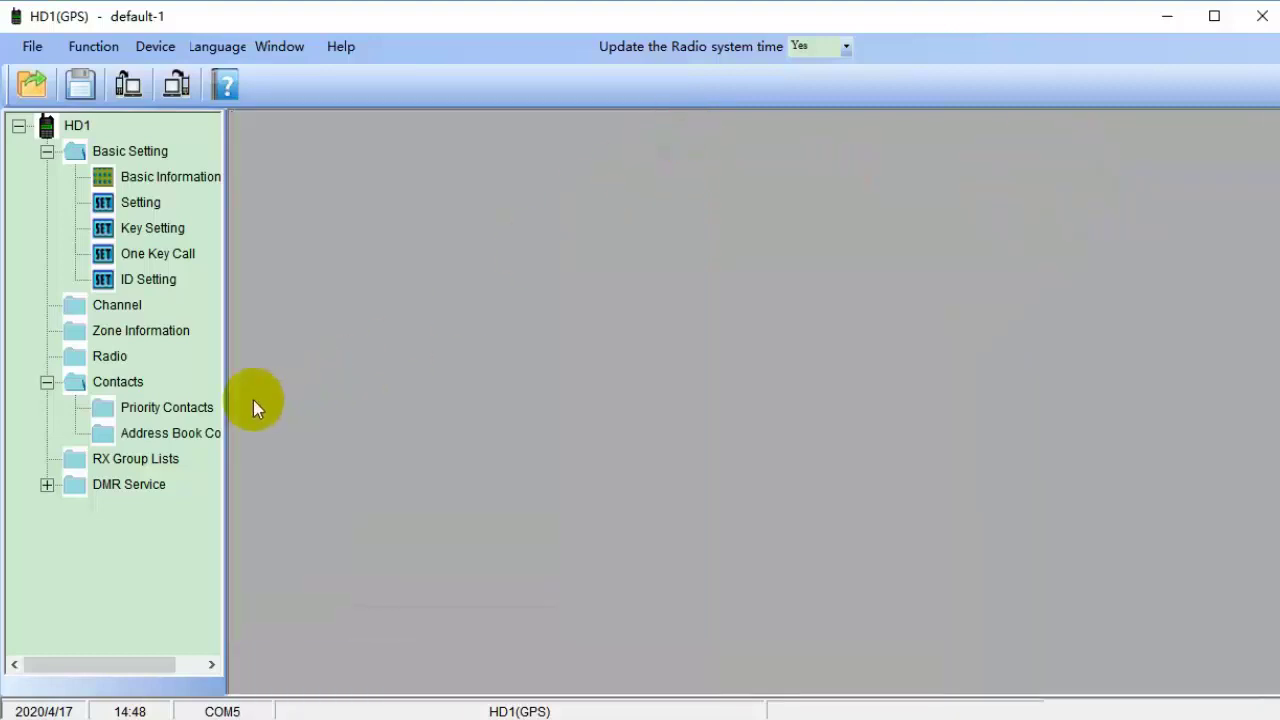
click(110, 305)
drag(530, 185, 400, 120)
double_click(383, 277)
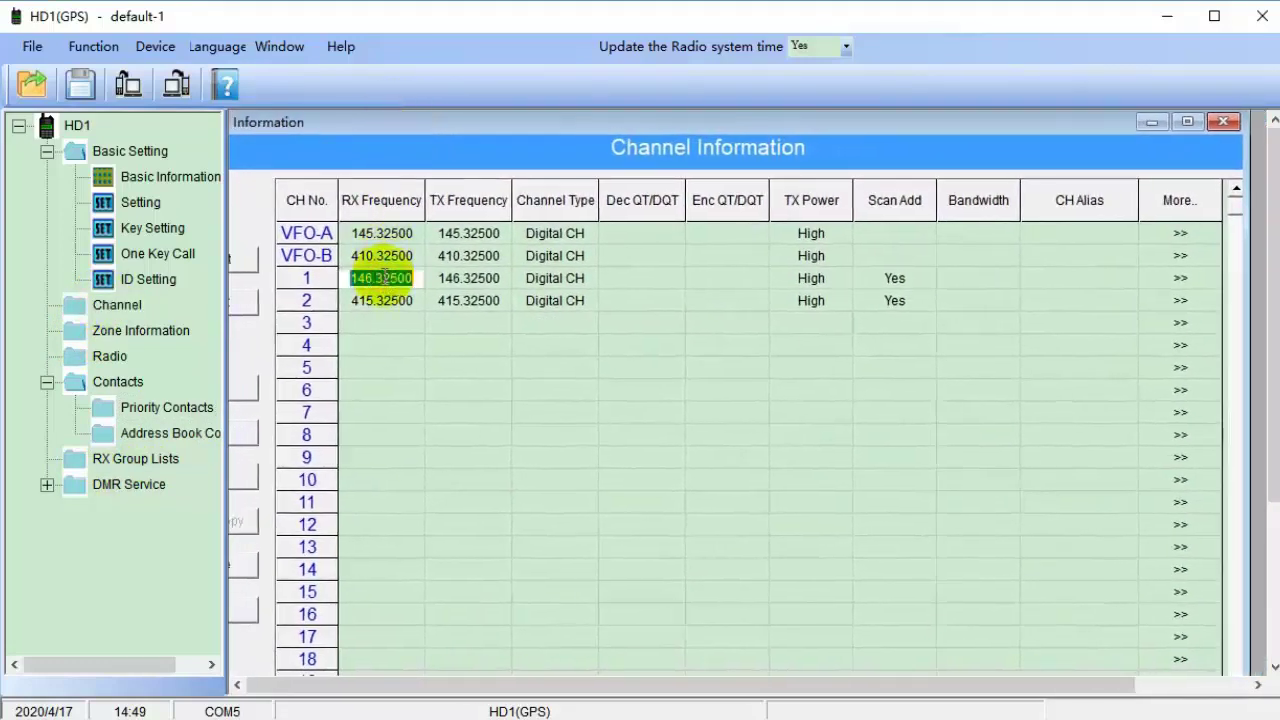
text(439.75500)
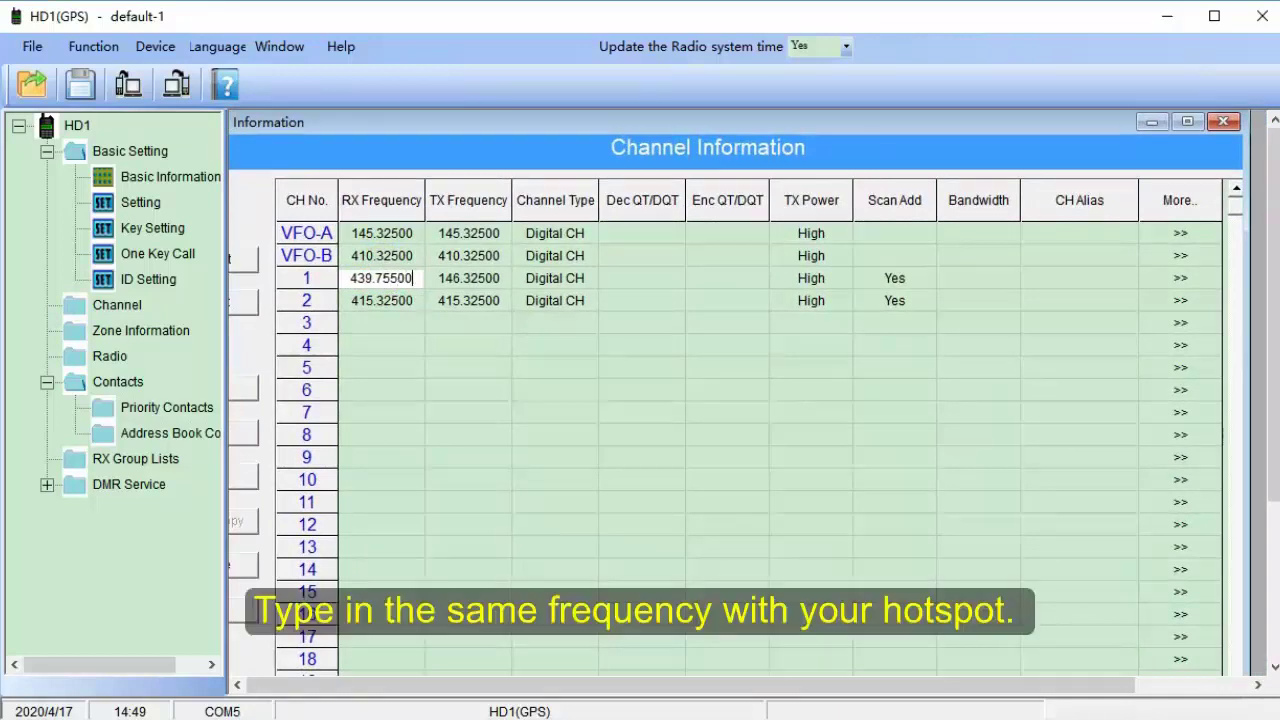
key(Tab)
Set channel 1's transmit frequency to 432.75500 and its transmit power to Low.
double_click(460, 278)
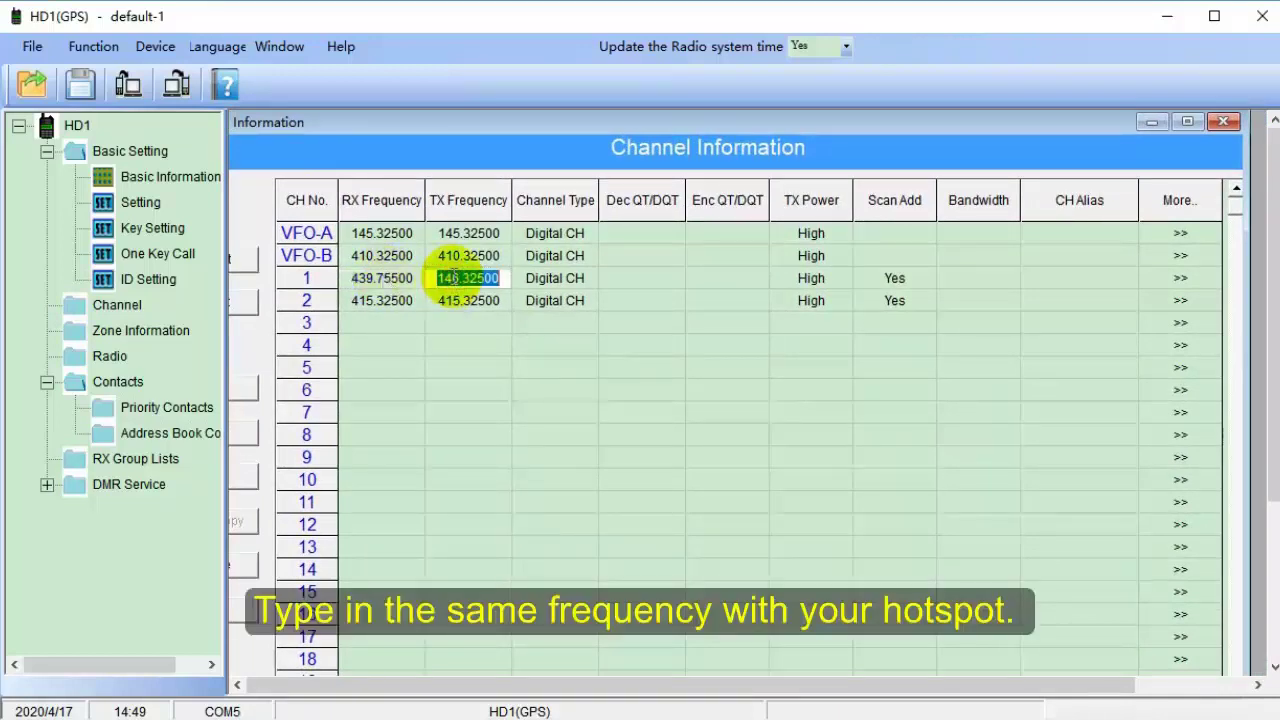
text(432.75500)
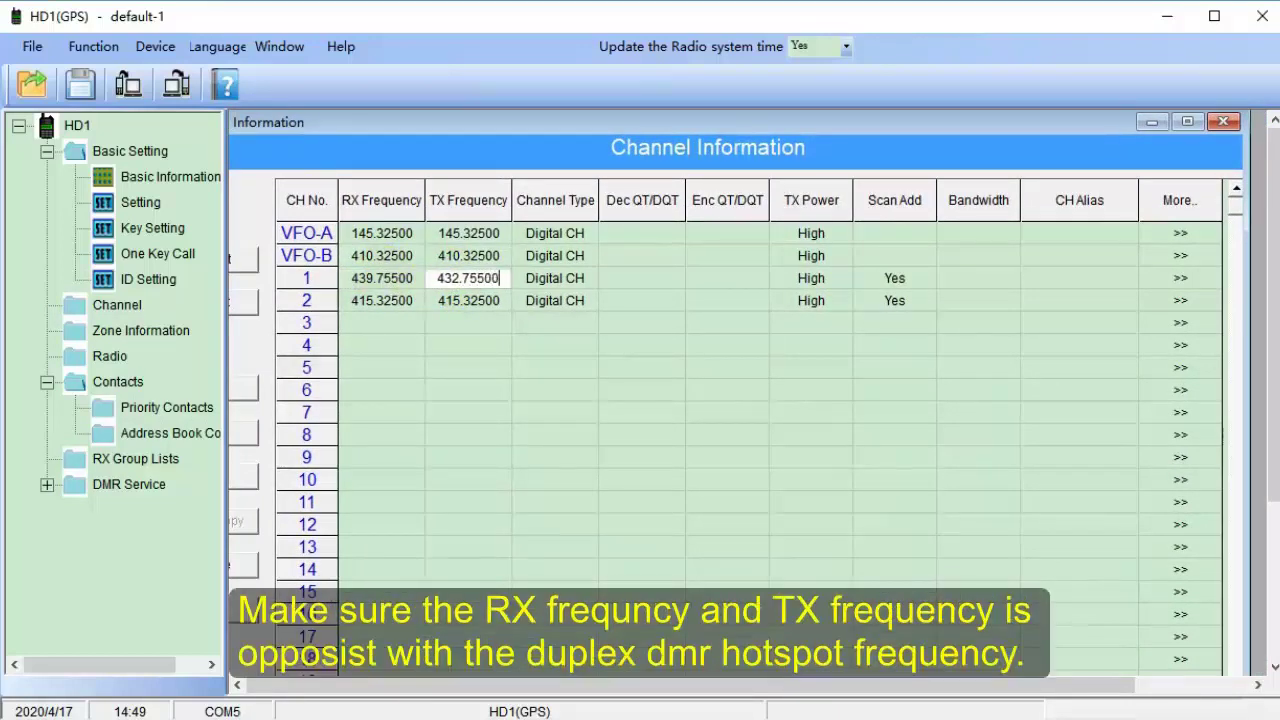
key(Tab)
double_click(832, 277)
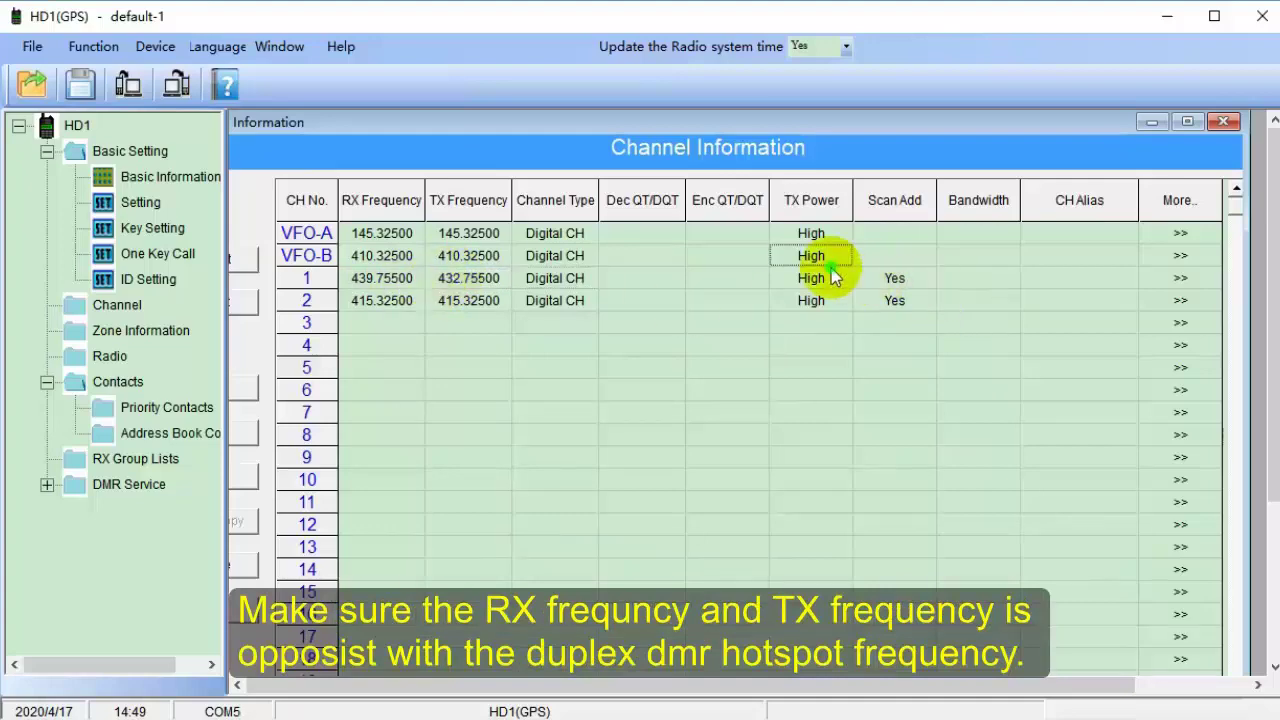
click(843, 282)
click(820, 333)
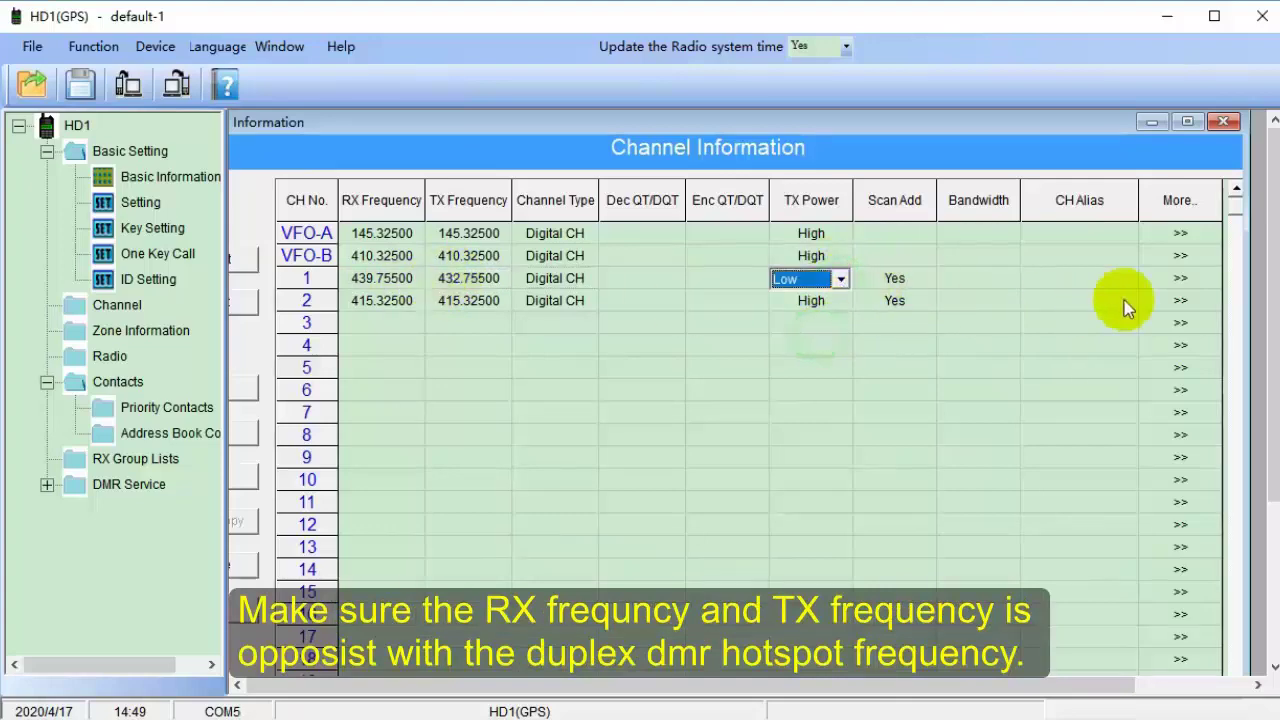
click(1180, 278)
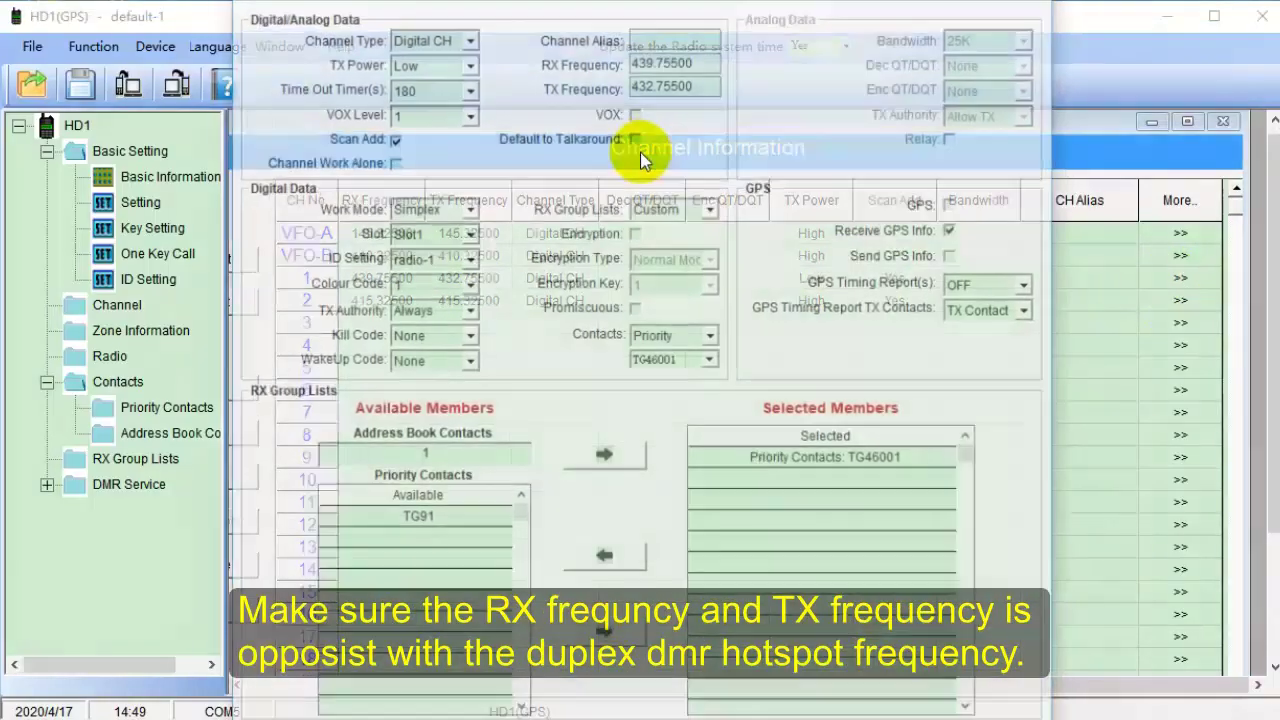
Give channel 1 the alias TG46001 and switch its work mode to Repeat.
click(665, 35)
text(TG46)
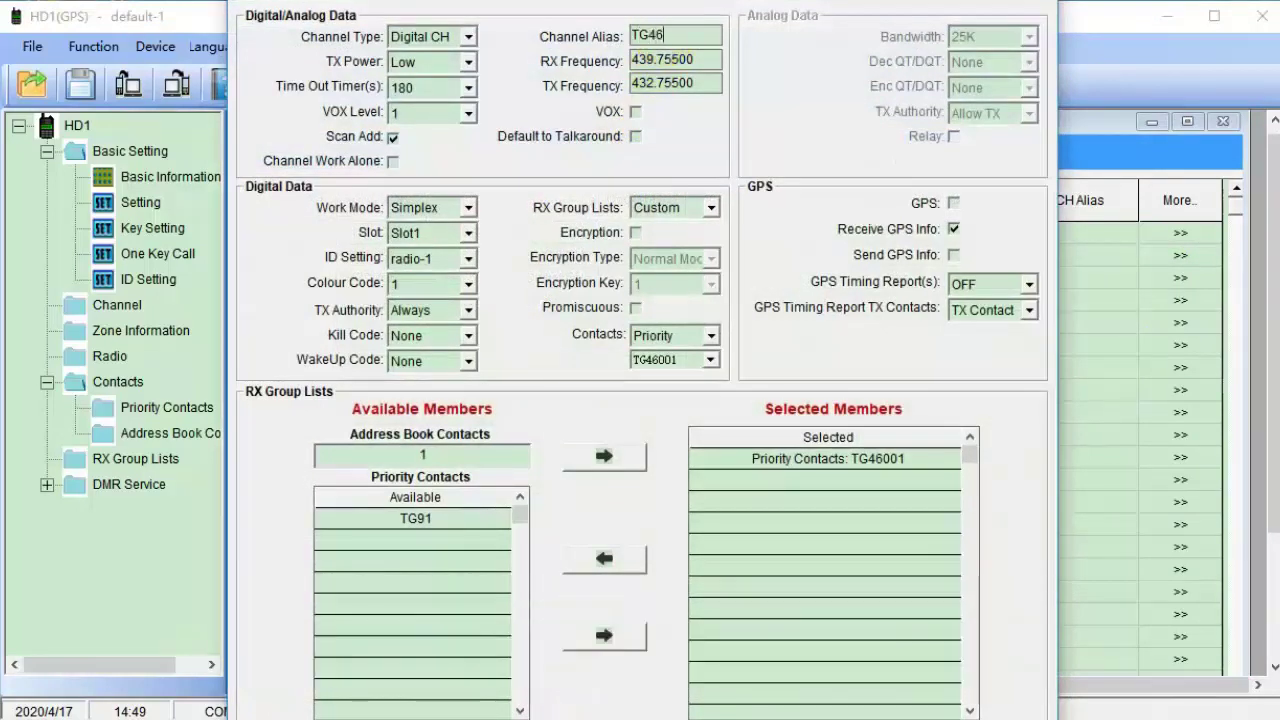
text(001)
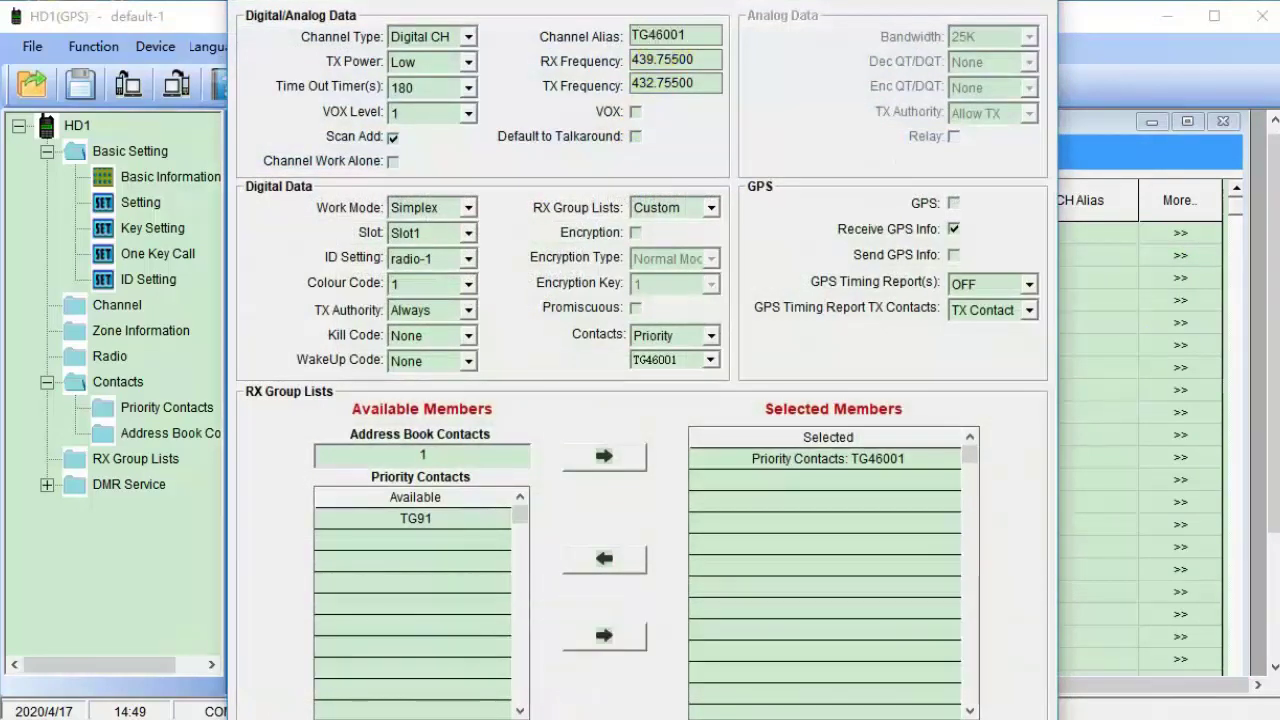
click(465, 207)
click(440, 231)
click(467, 207)
click(440, 236)
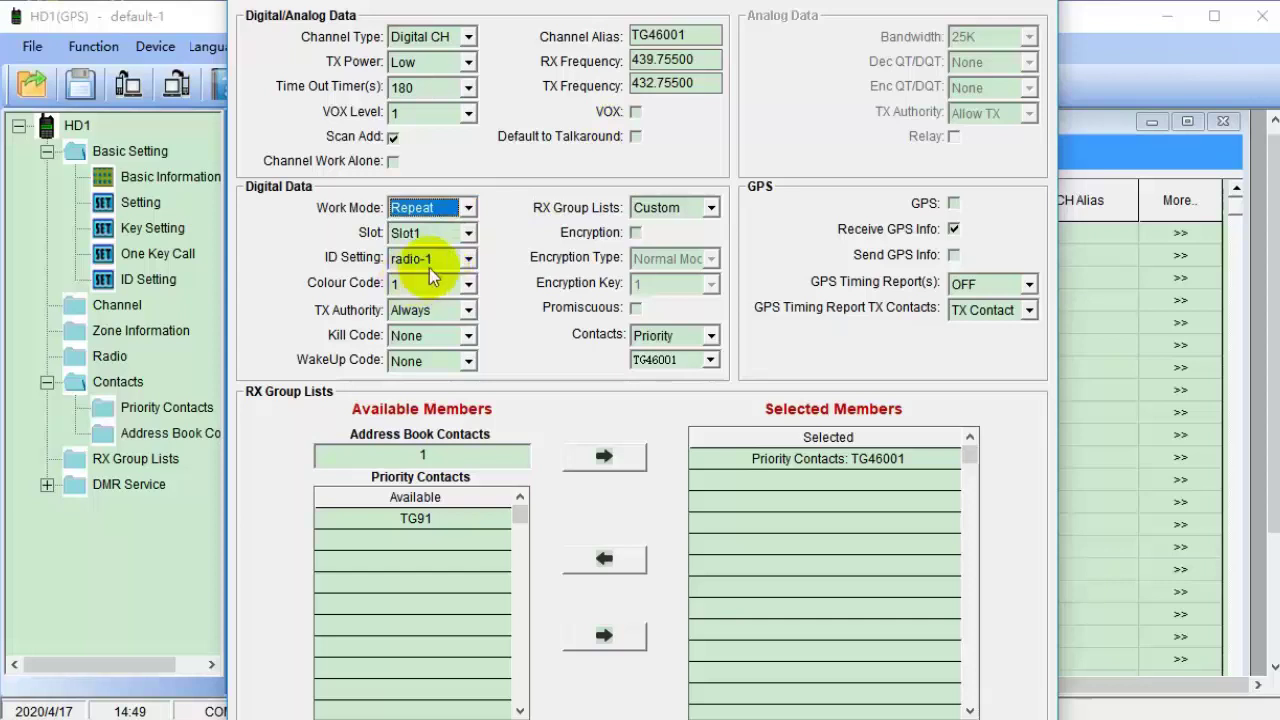
click(467, 258)
click(467, 258)
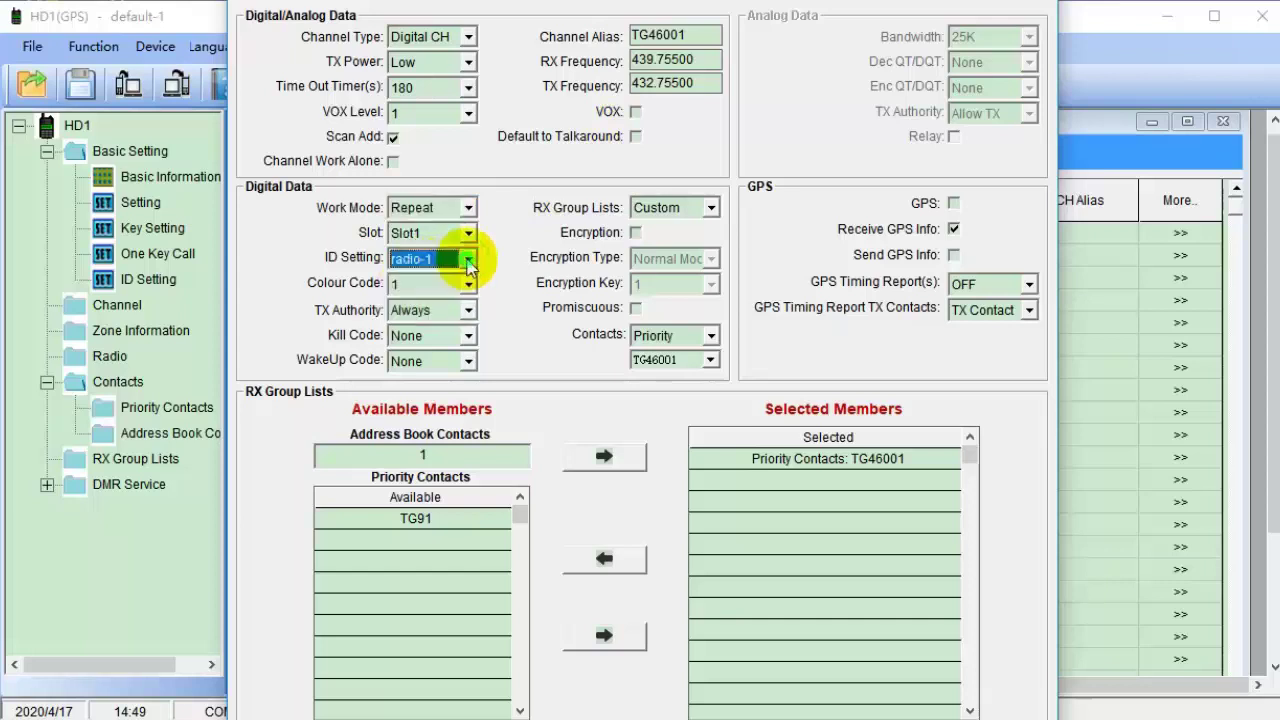
Keep TG46001 as channel 1's transmit contact and remove TG46001 from its receive group members.
click(679, 362)
click(678, 377)
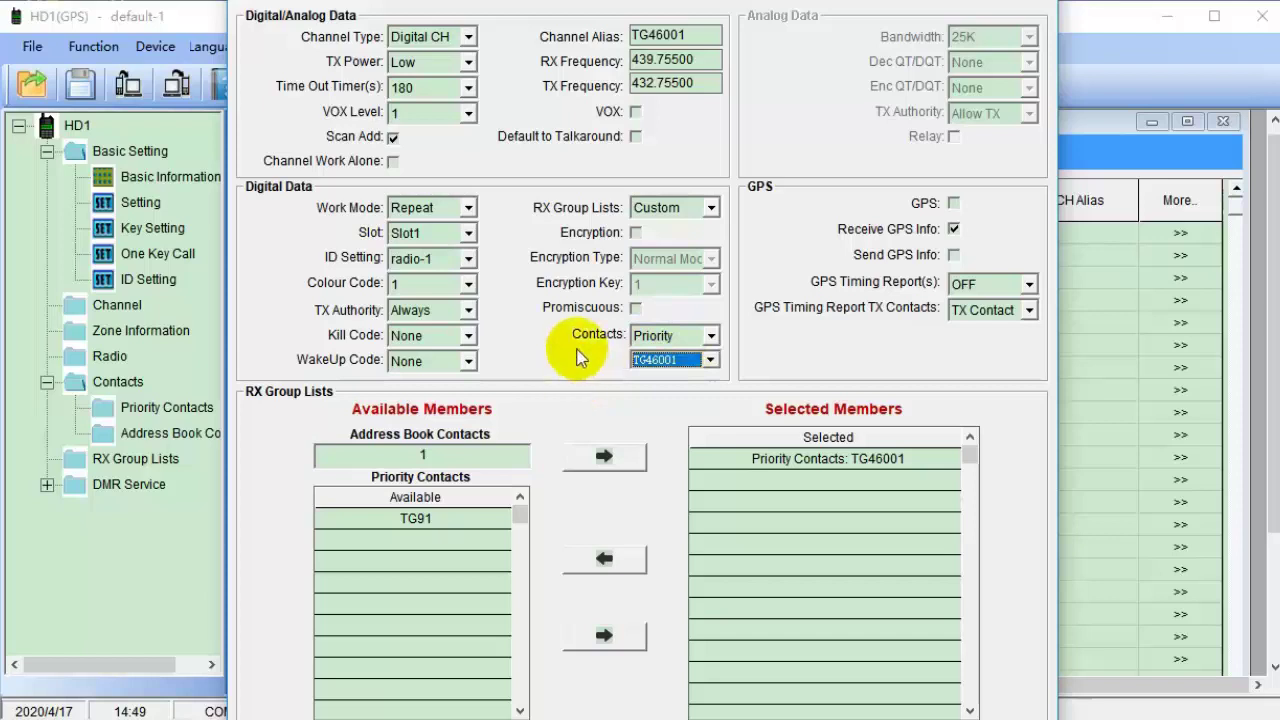
click(800, 459)
click(604, 559)
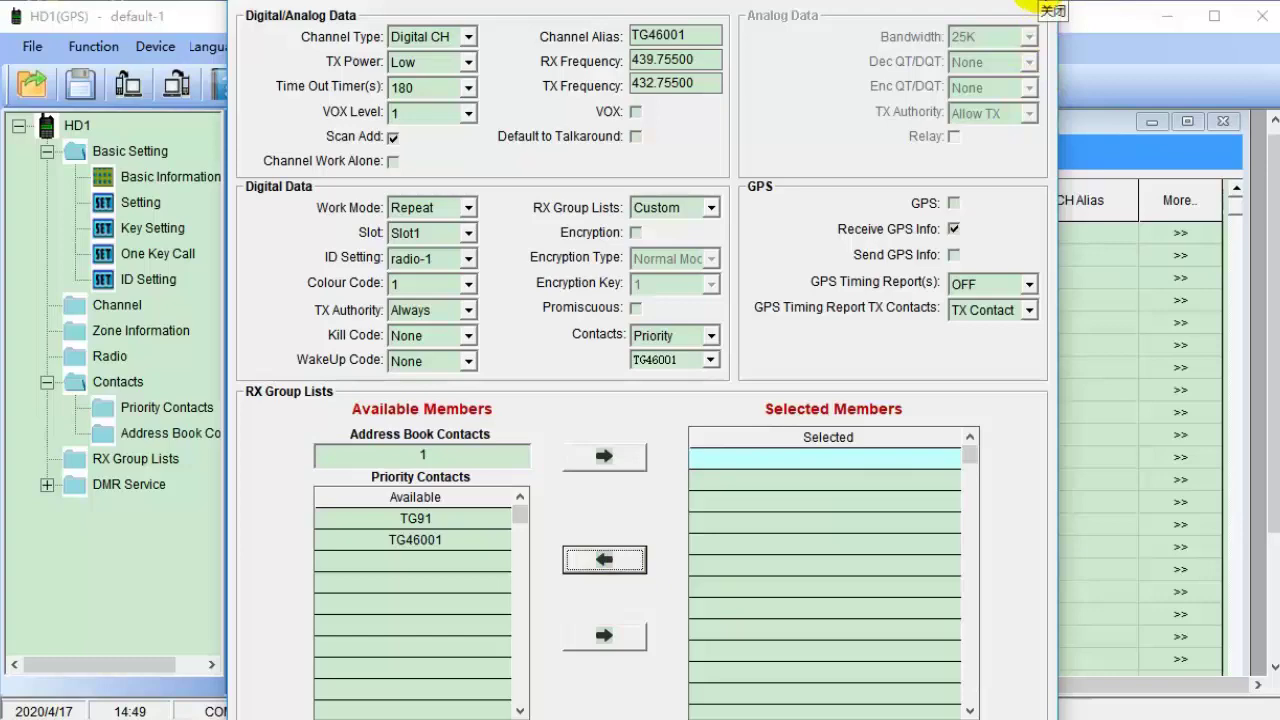
click(1040, 4)
click(1169, 302)
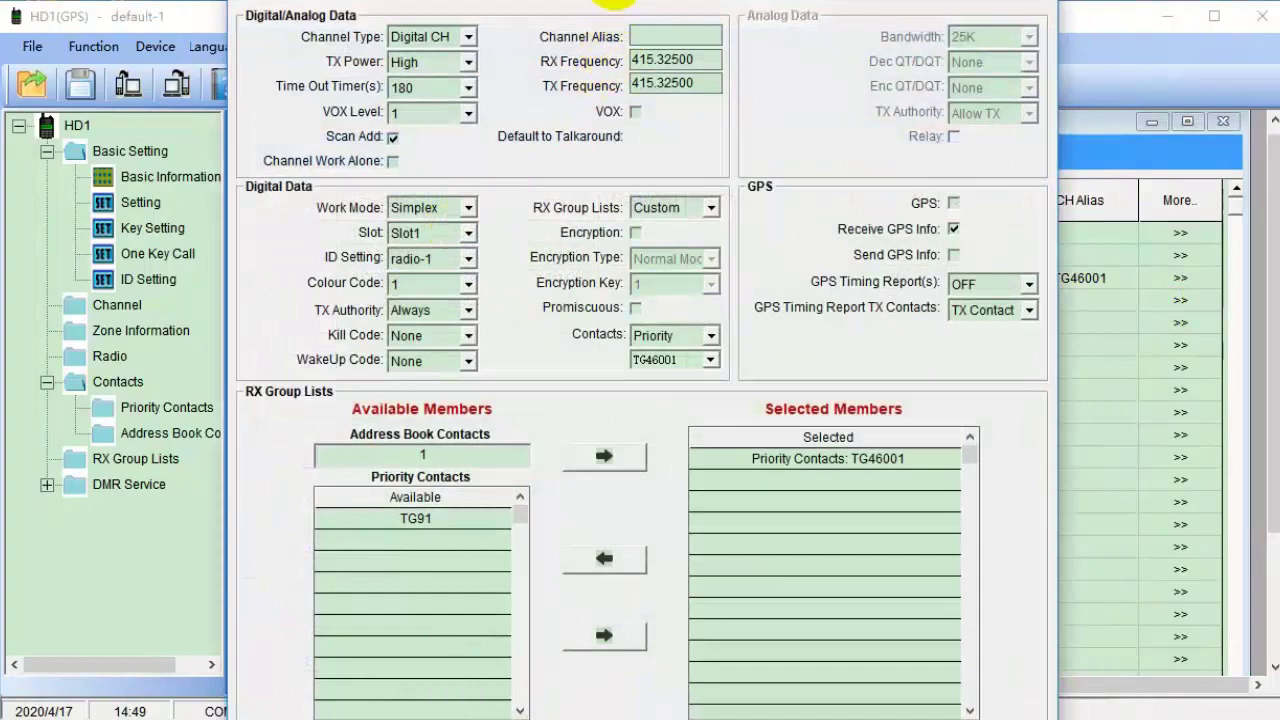
Name channel 2 TG91 with Low transmit power and Repeat work mode.
drag(610, 2, 606, 24)
click(664, 62)
text(TG)
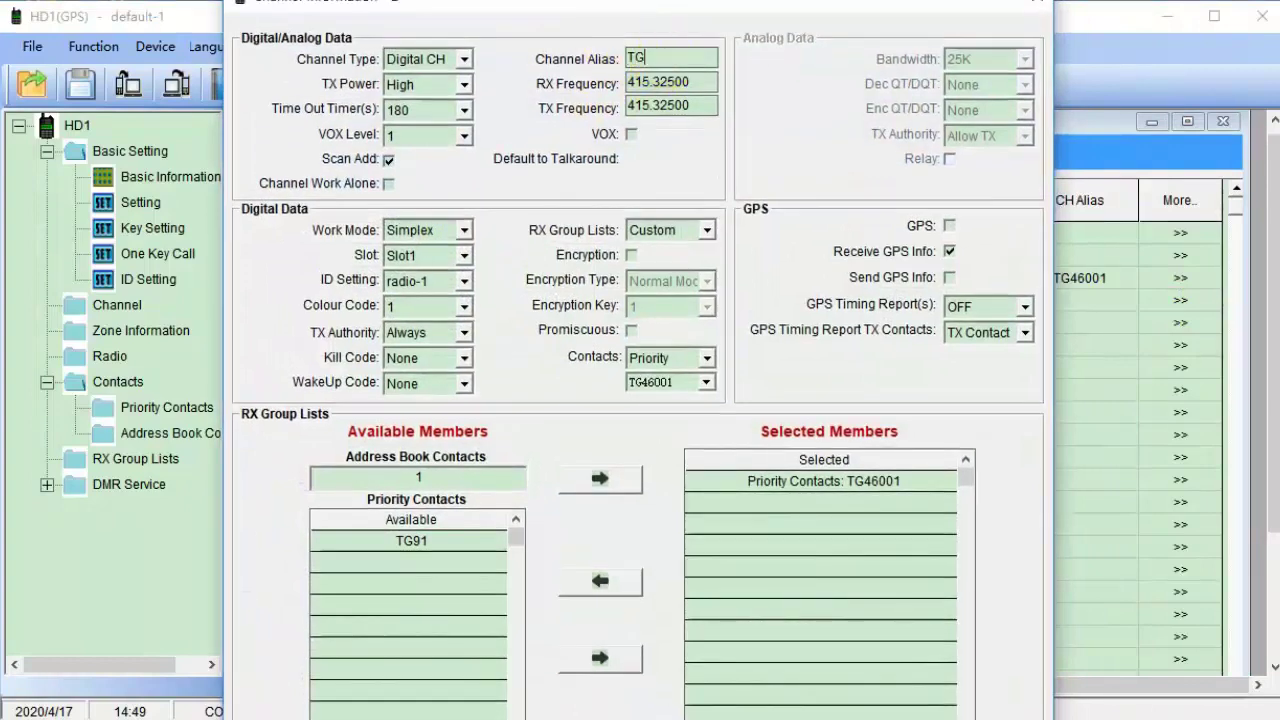
text(91)
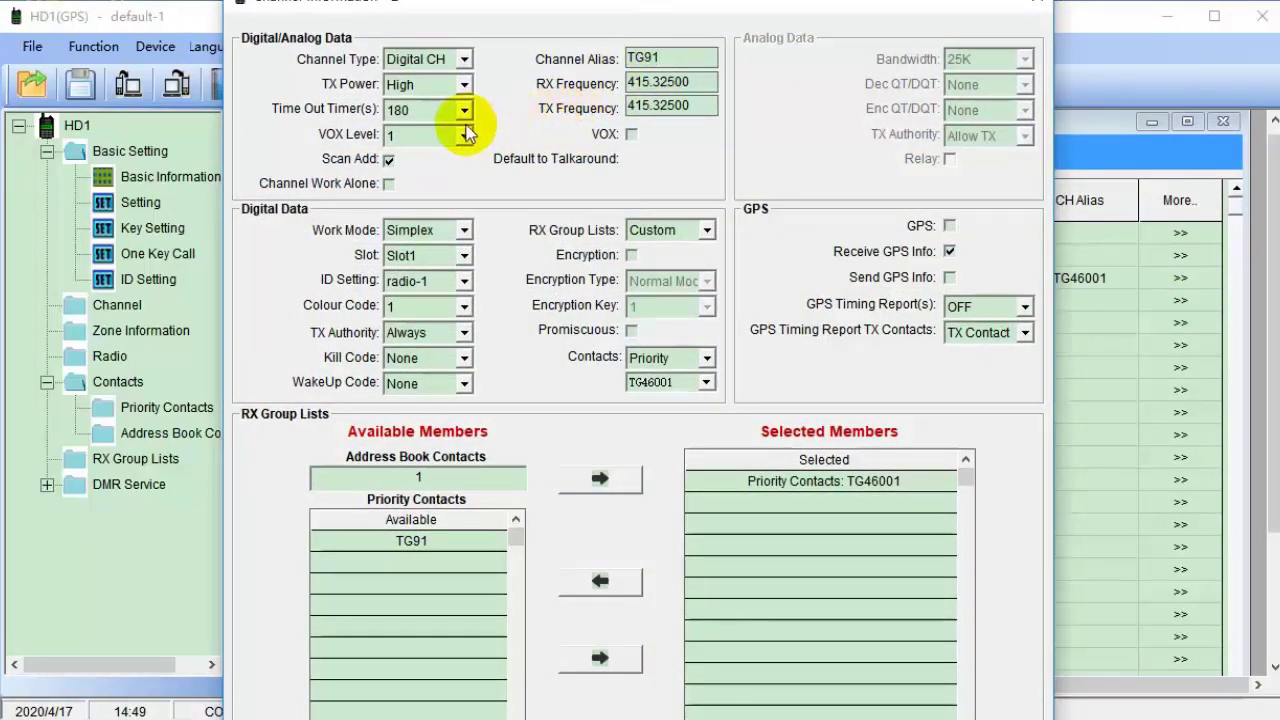
click(433, 86)
scroll(430, 100, up, 1)
click(420, 103)
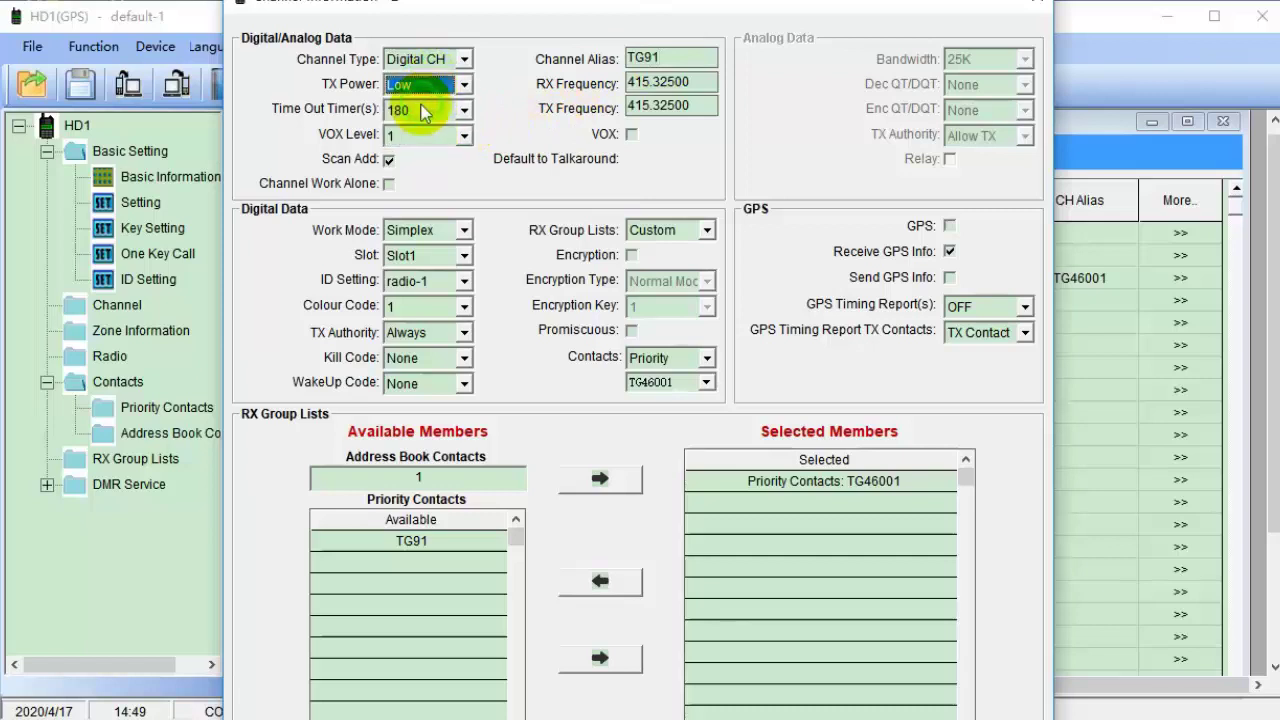
click(425, 230)
click(420, 256)
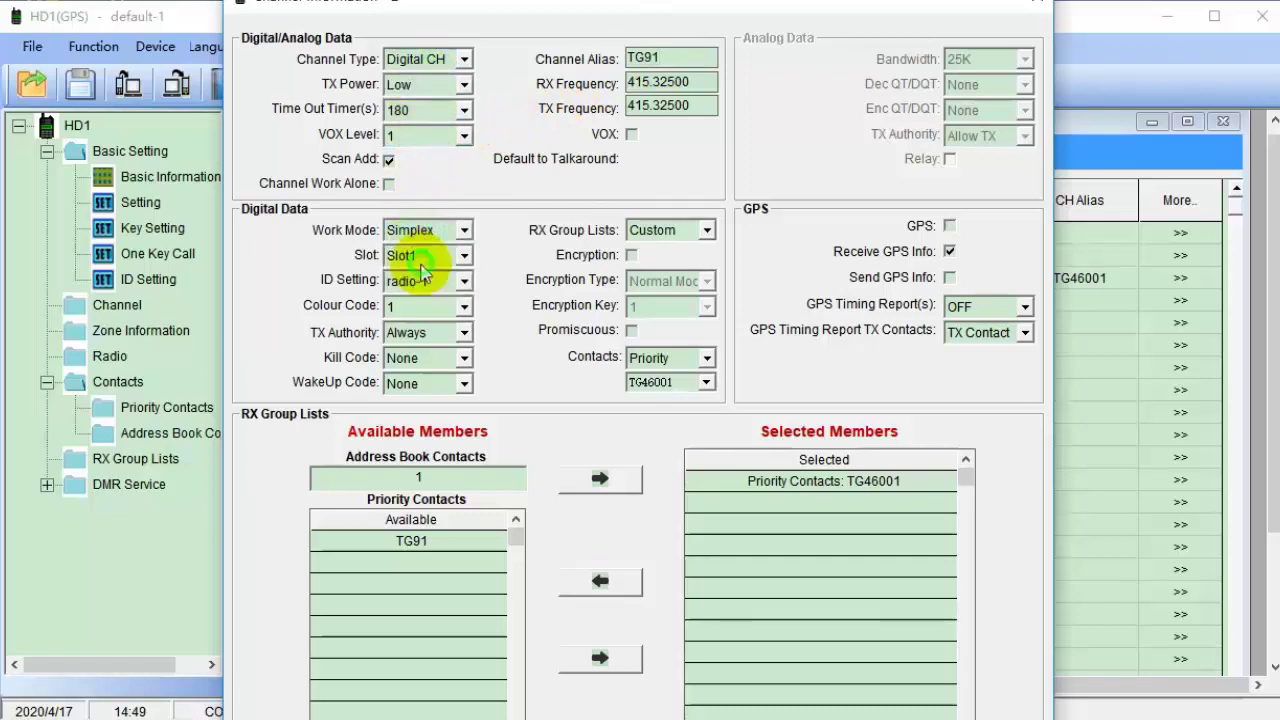
Make TG91 channel 2's contact, with receive 439.755 and transmit 432.755.
click(682, 383)
click(665, 426)
double_click(670, 83)
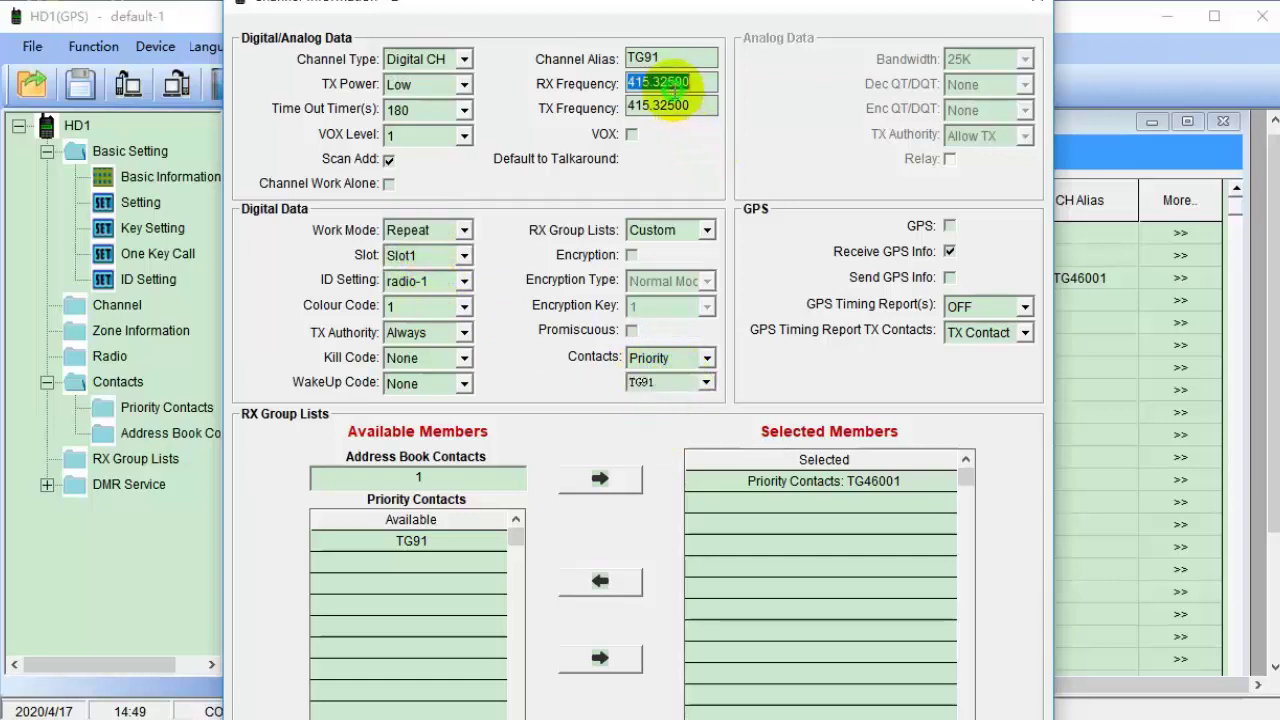
text(439.7)
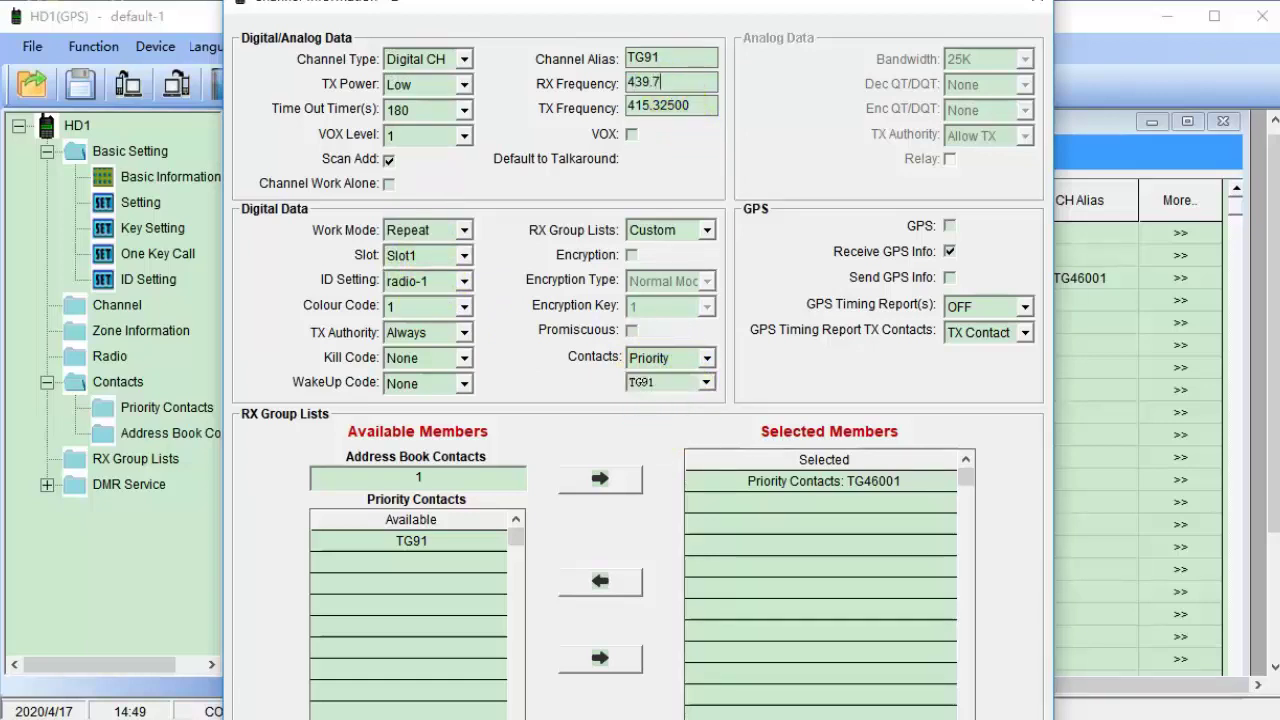
text(55000)
double_click(697, 105)
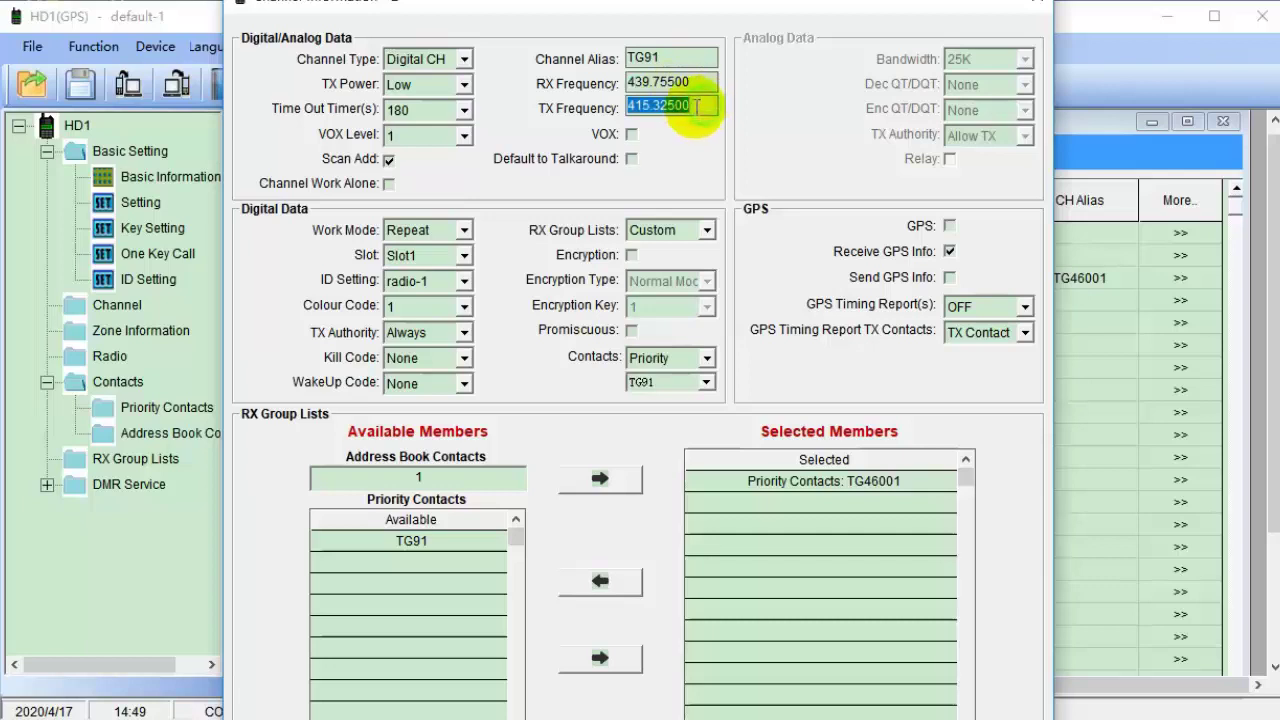
text(432.75)
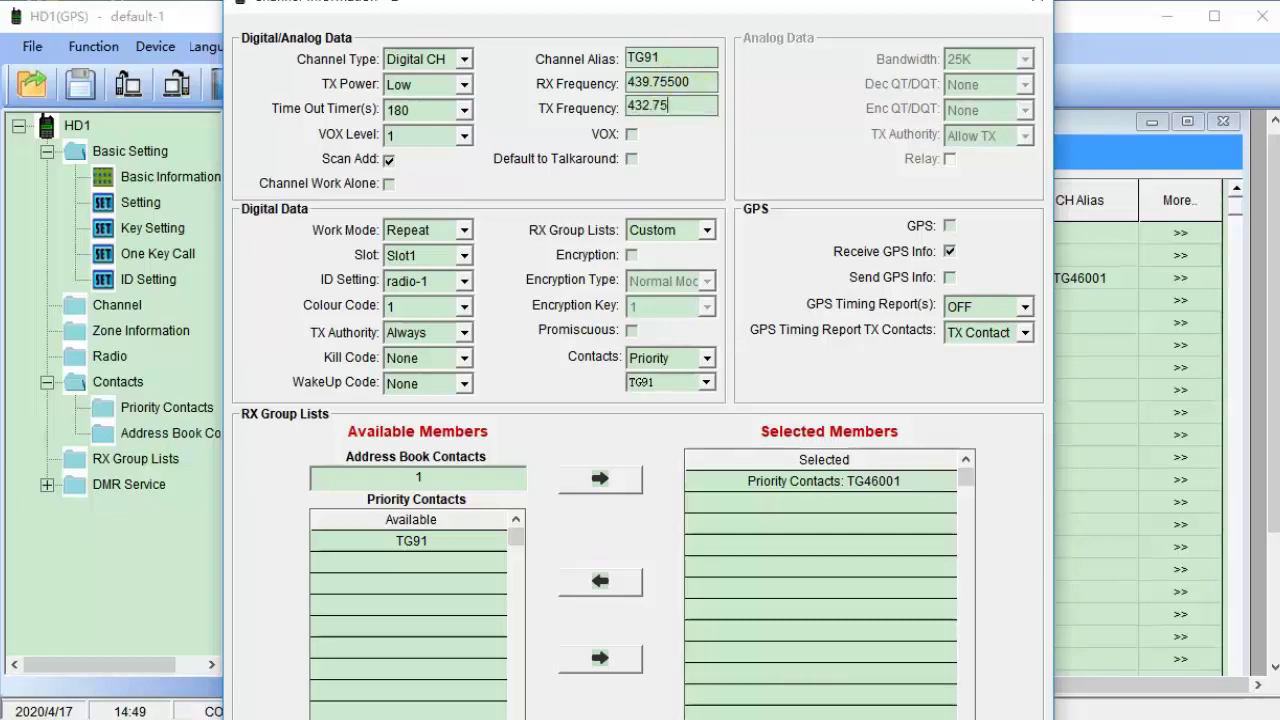
text(5000)
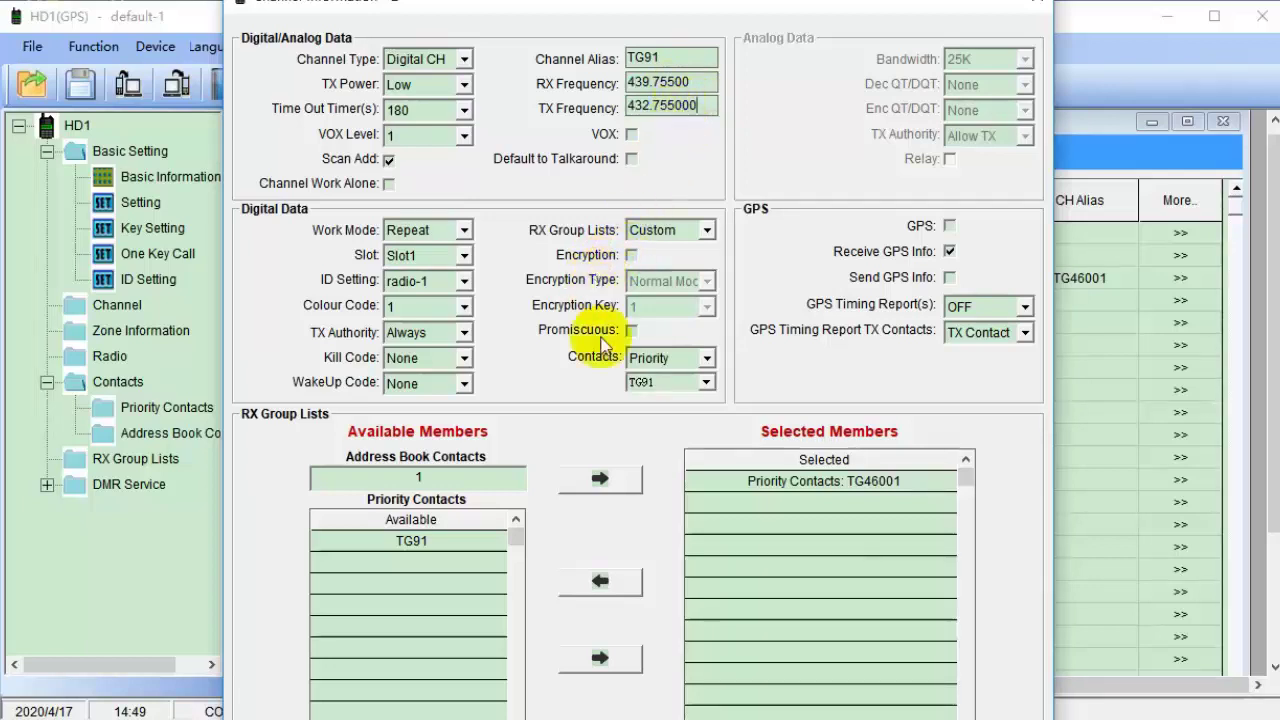
Remove TG46001 from channel 2's receive group and close its details.
click(830, 481)
click(600, 581)
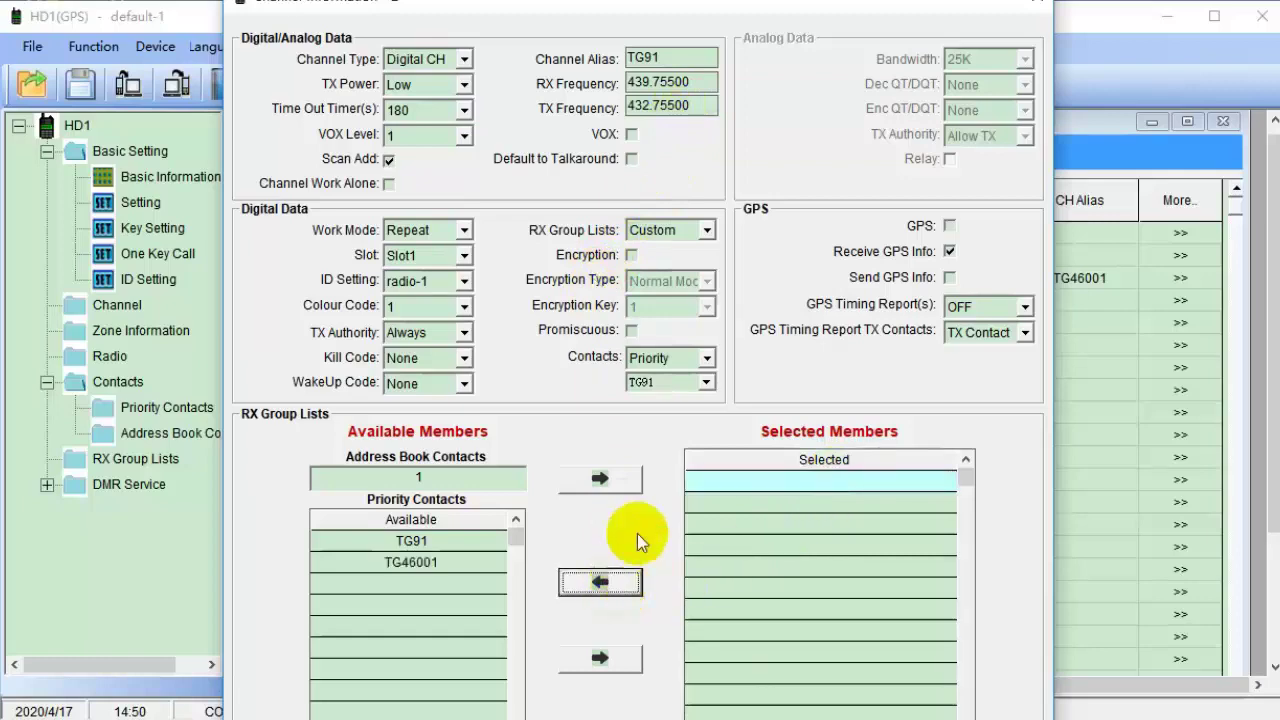
click(1036, 4)
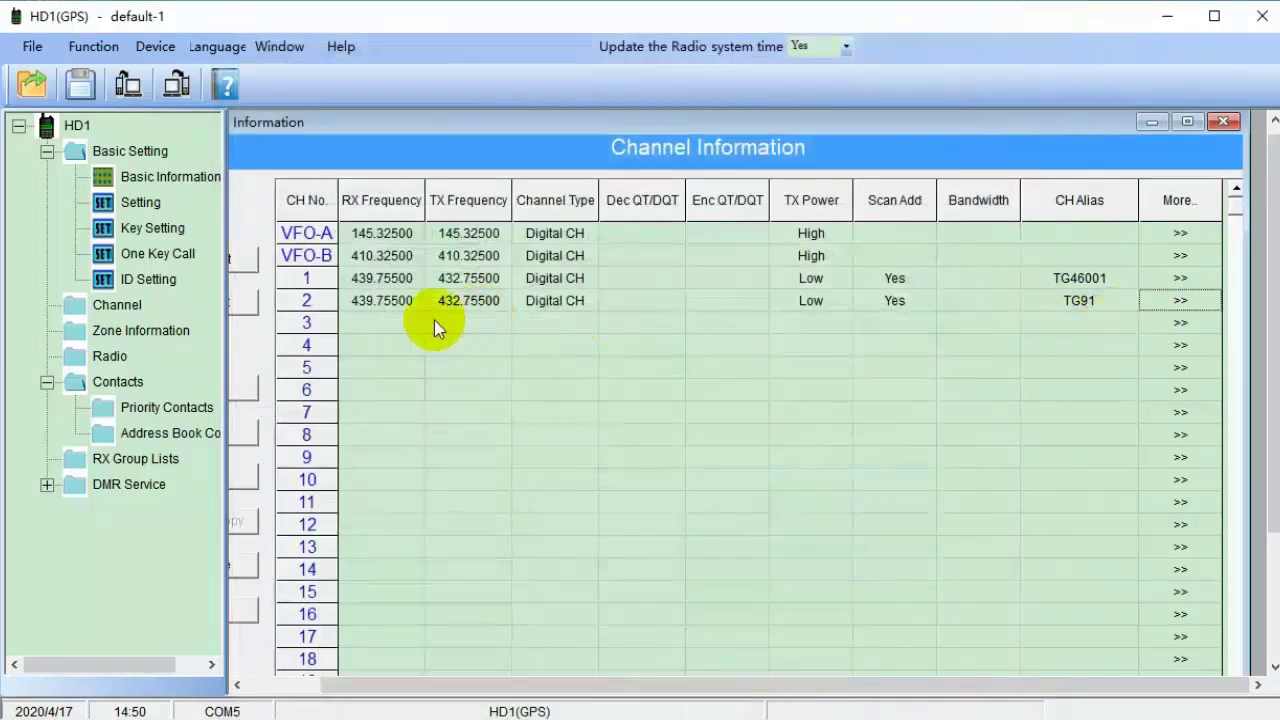
Fill channel 3's row with receive 439.75500, Low power and alias PARROT.
click(382, 323)
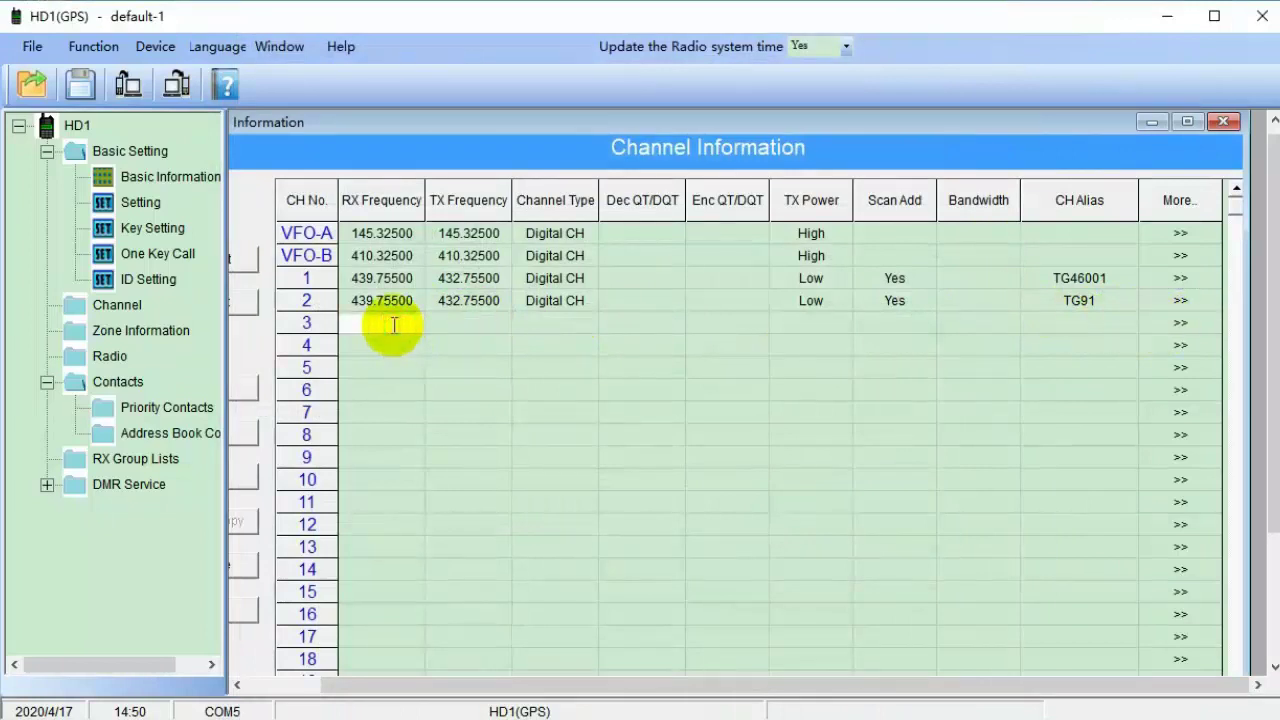
text(439.75500)
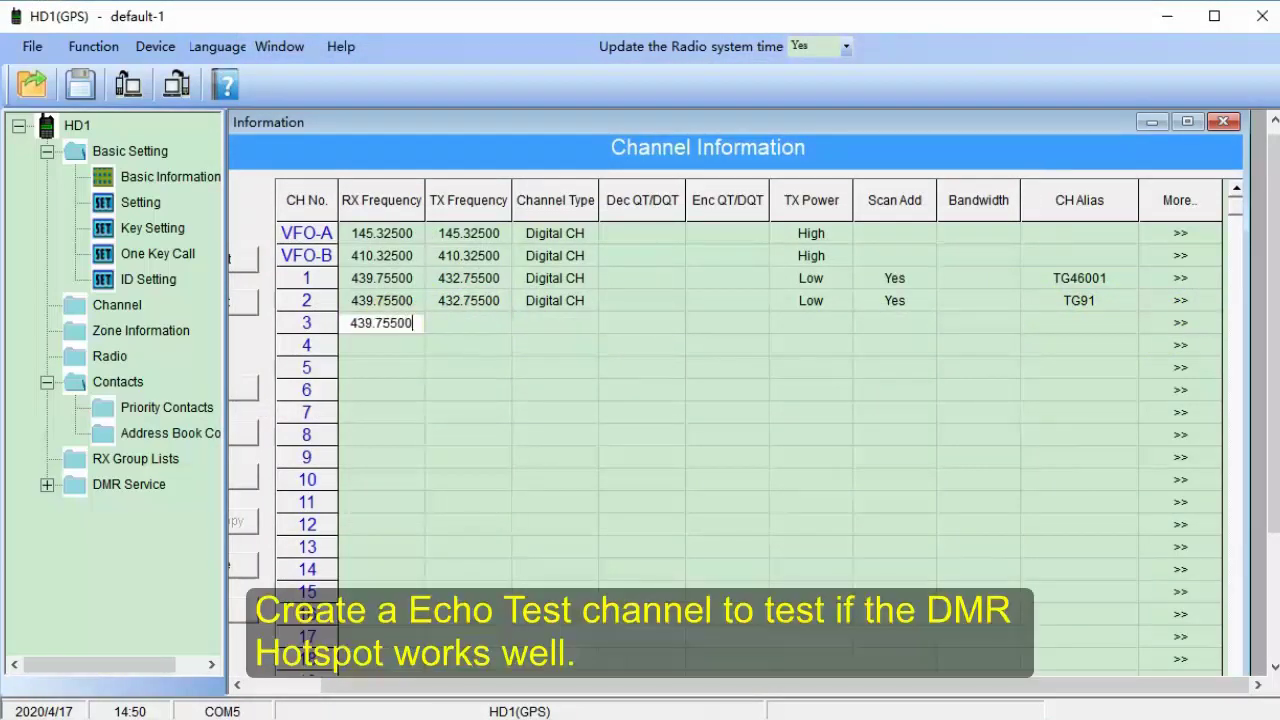
key(Tab)
click(775, 323)
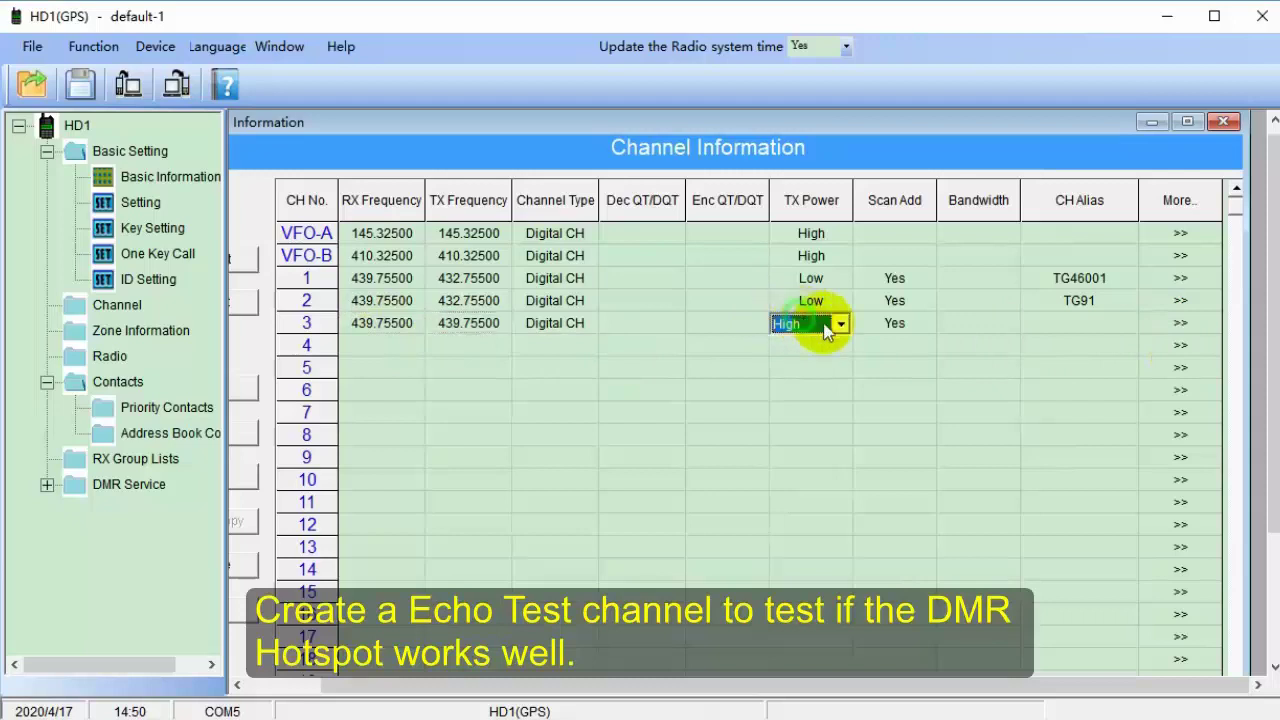
click(841, 323)
click(810, 376)
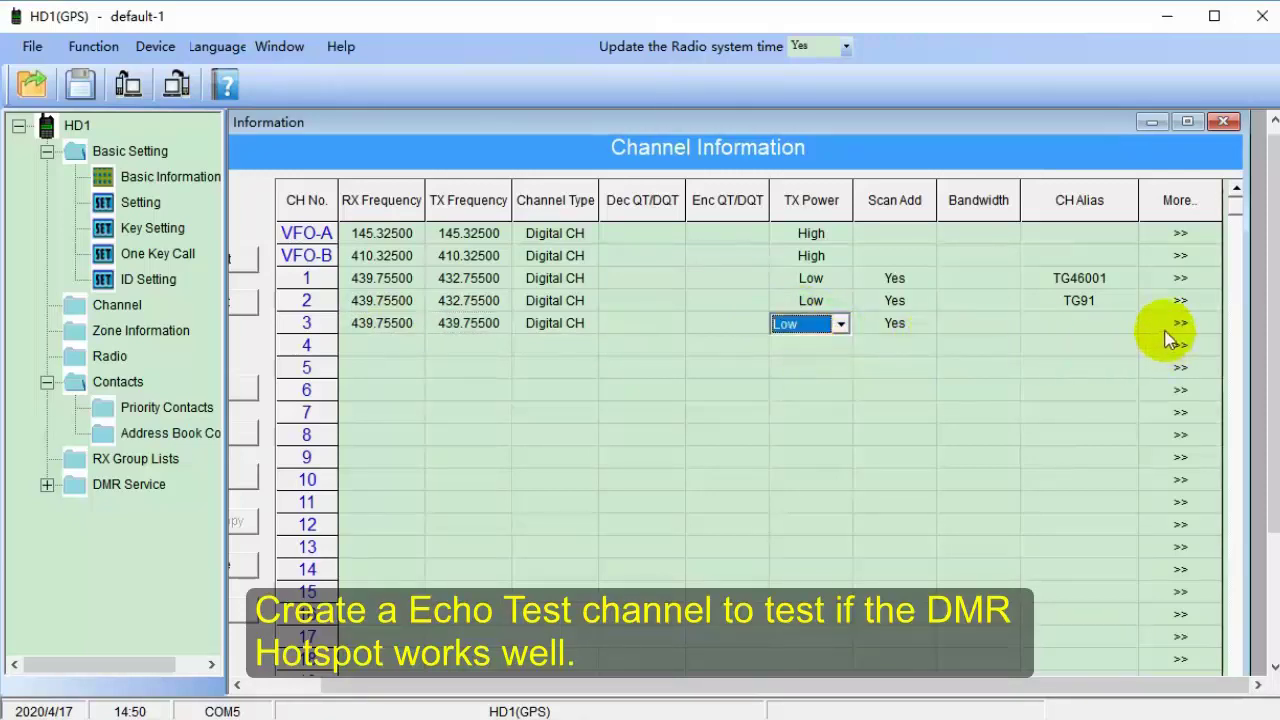
click(1088, 323)
text(P)
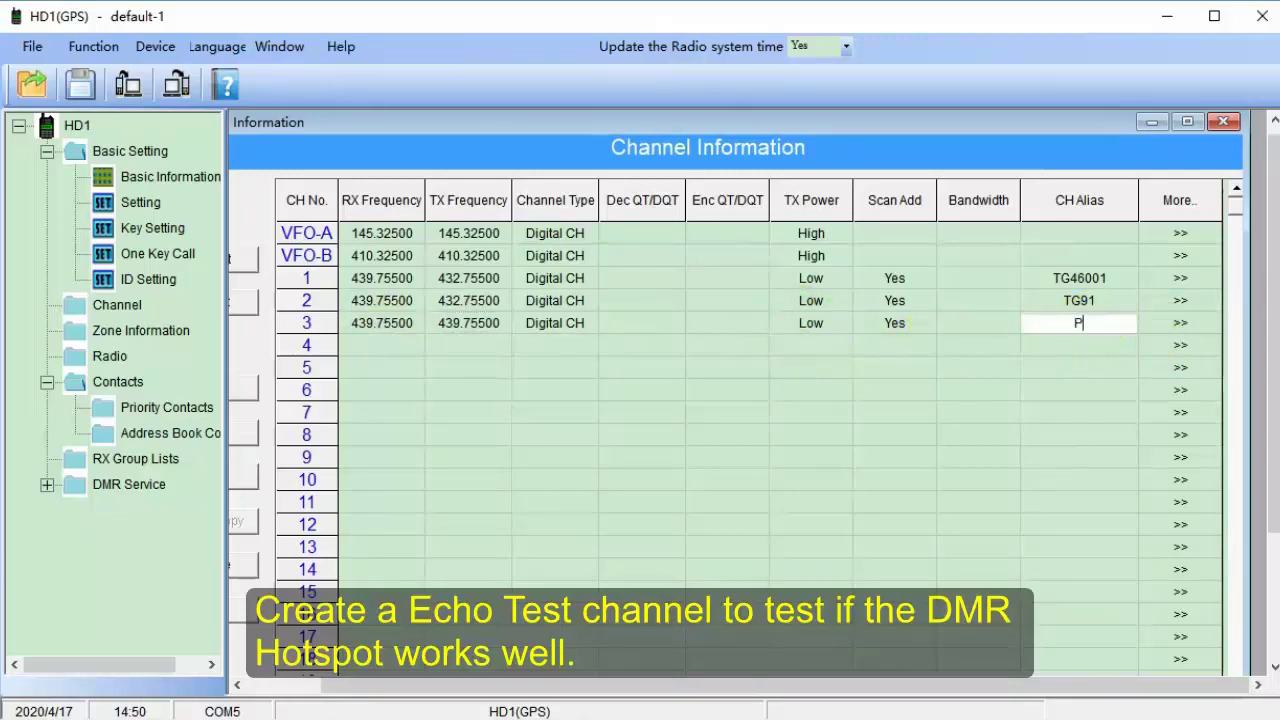
text(ARROT)
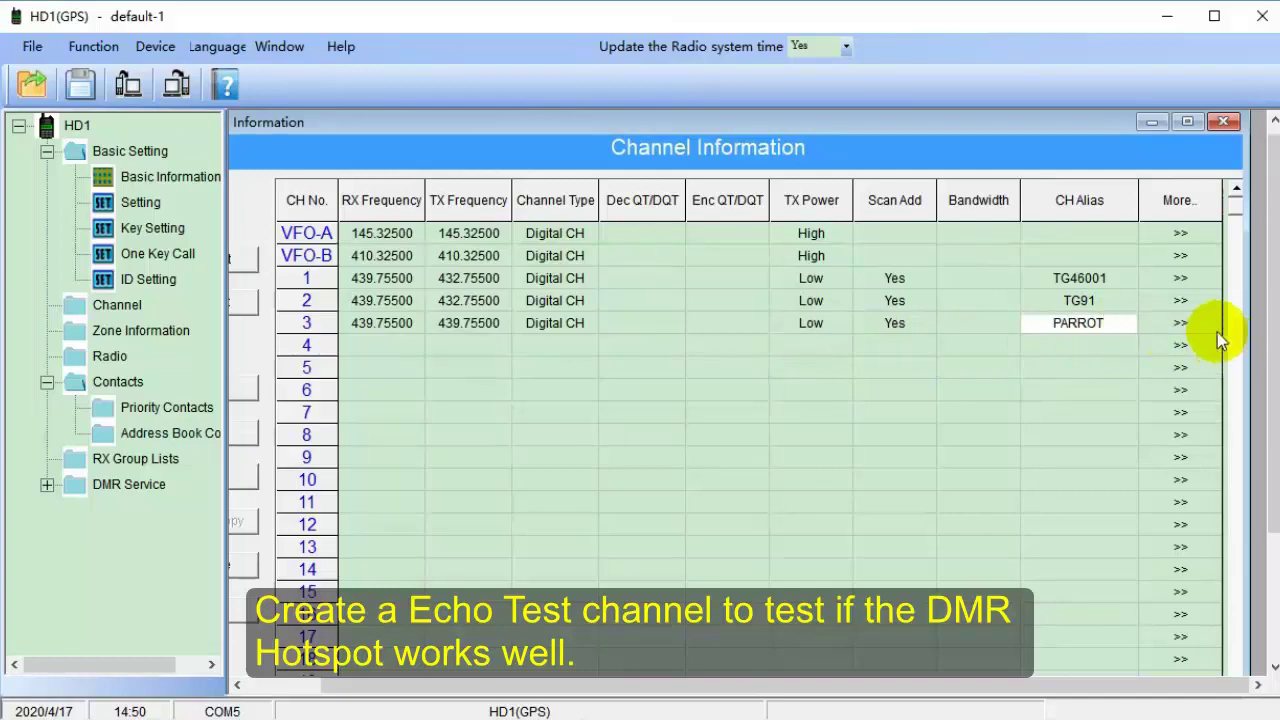
click(1190, 325)
Correct channel 3's transmit frequency to 432.75500.
click(1190, 325)
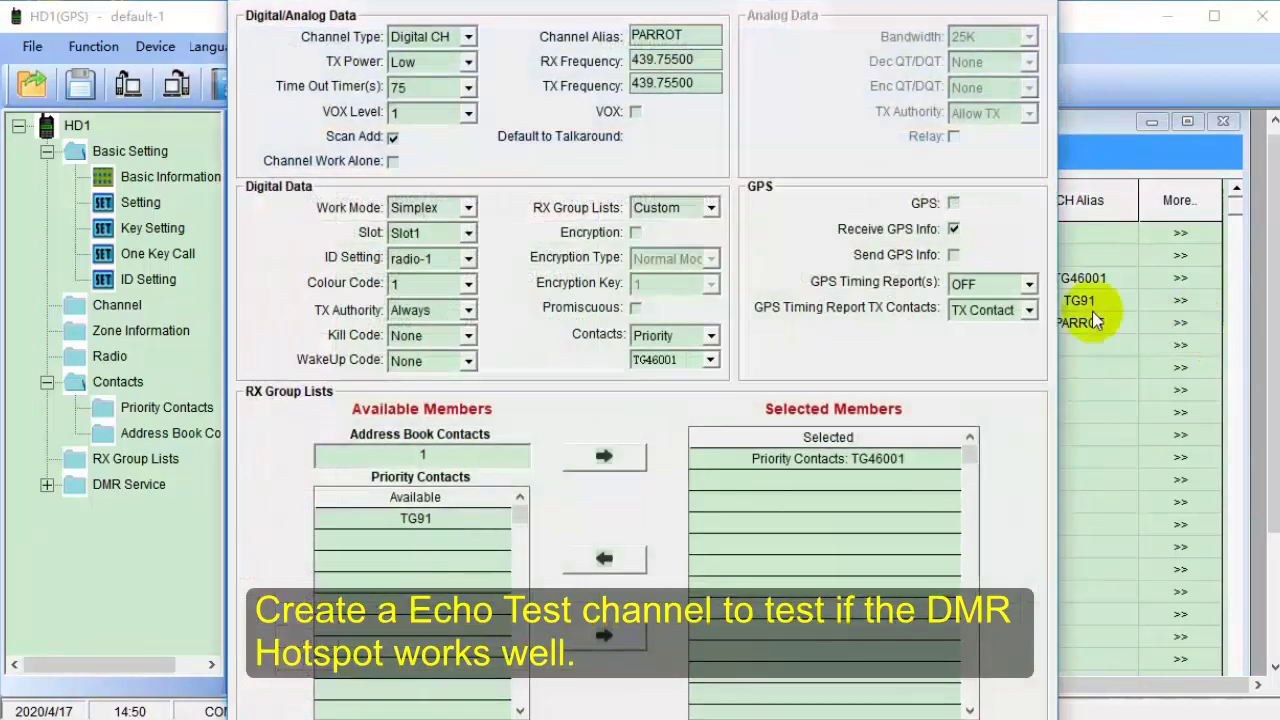
double_click(652, 83)
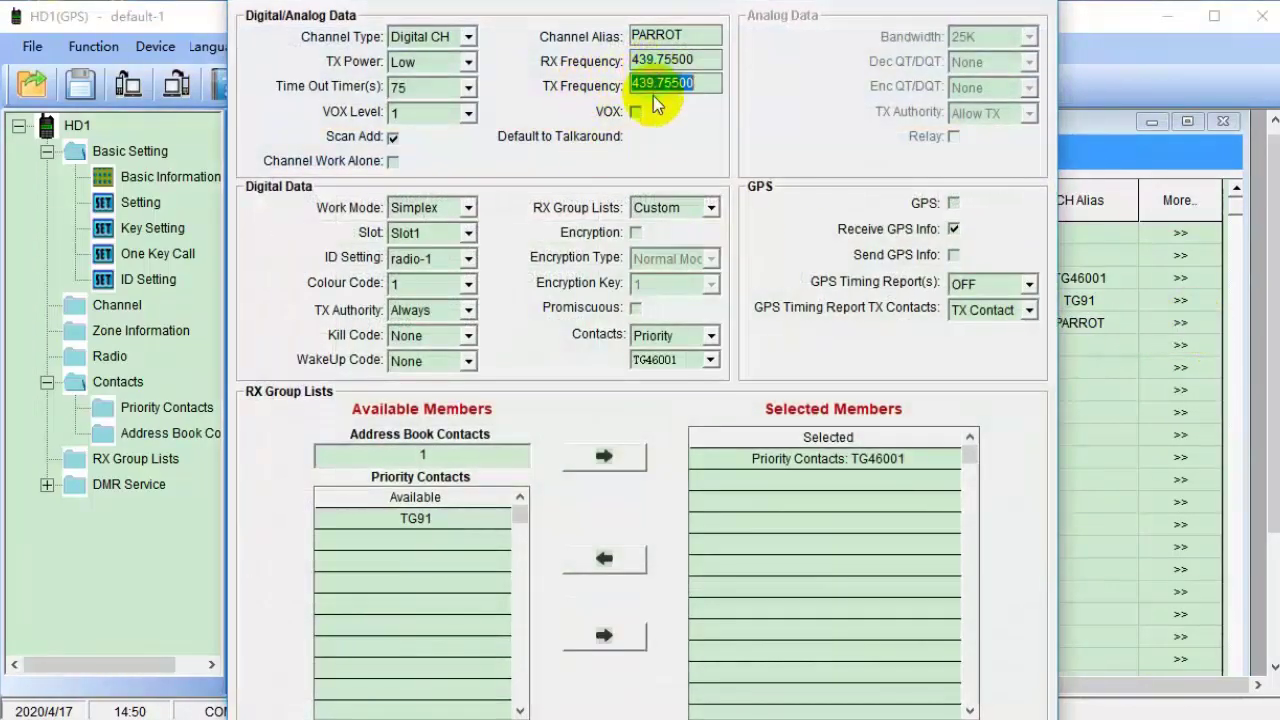
click(666, 83)
key(BackSpace)
text(2)
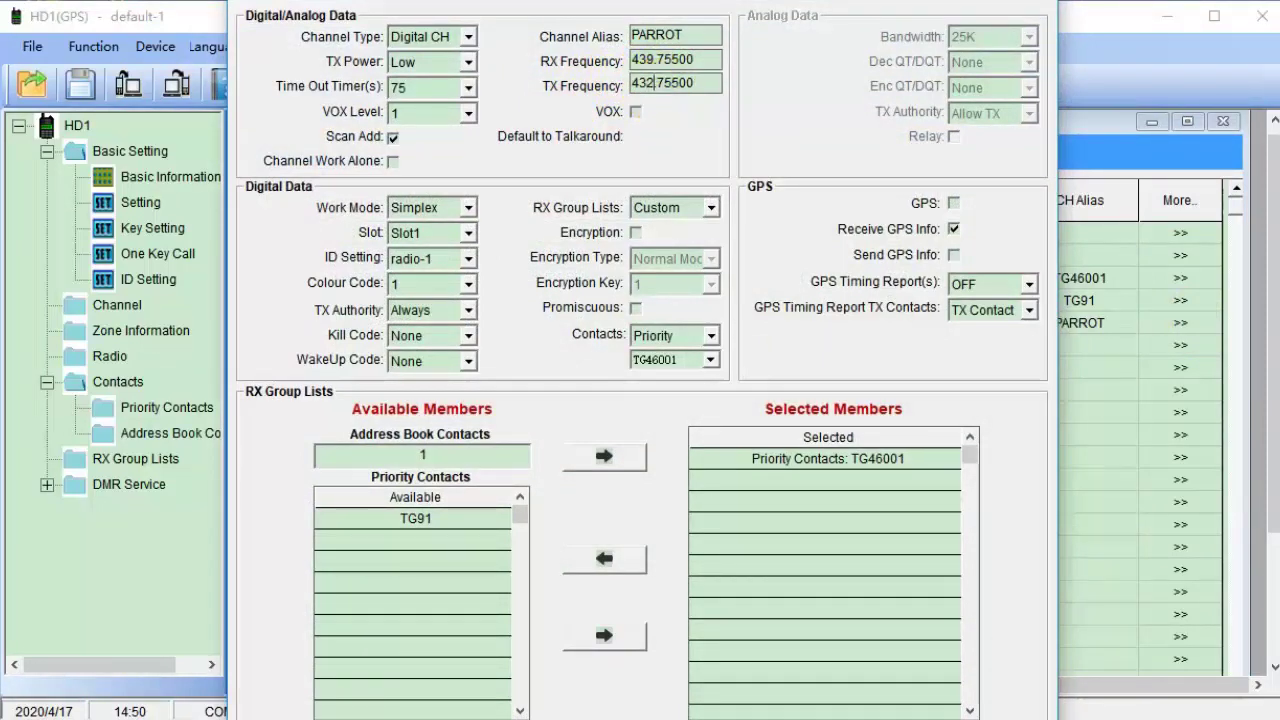
Set channel 3 to Repeat mode with contact PARROT, removing TG46001 from its receive group.
click(418, 207)
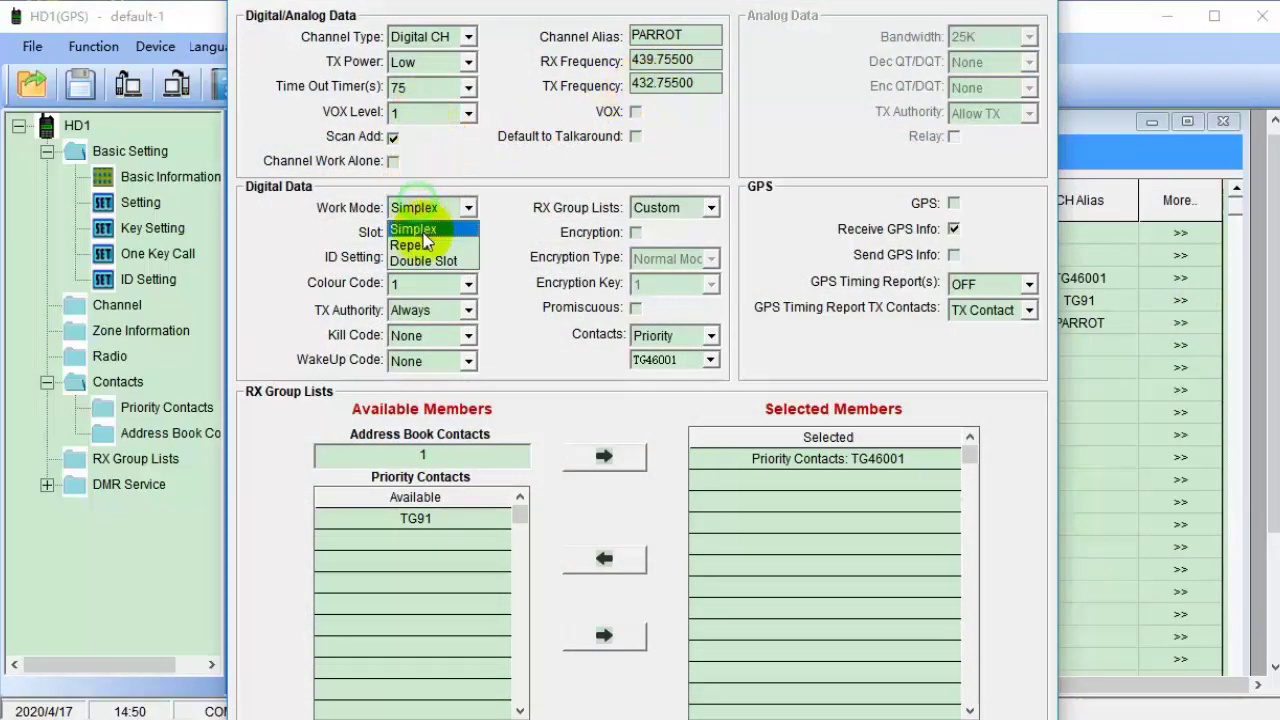
click(440, 240)
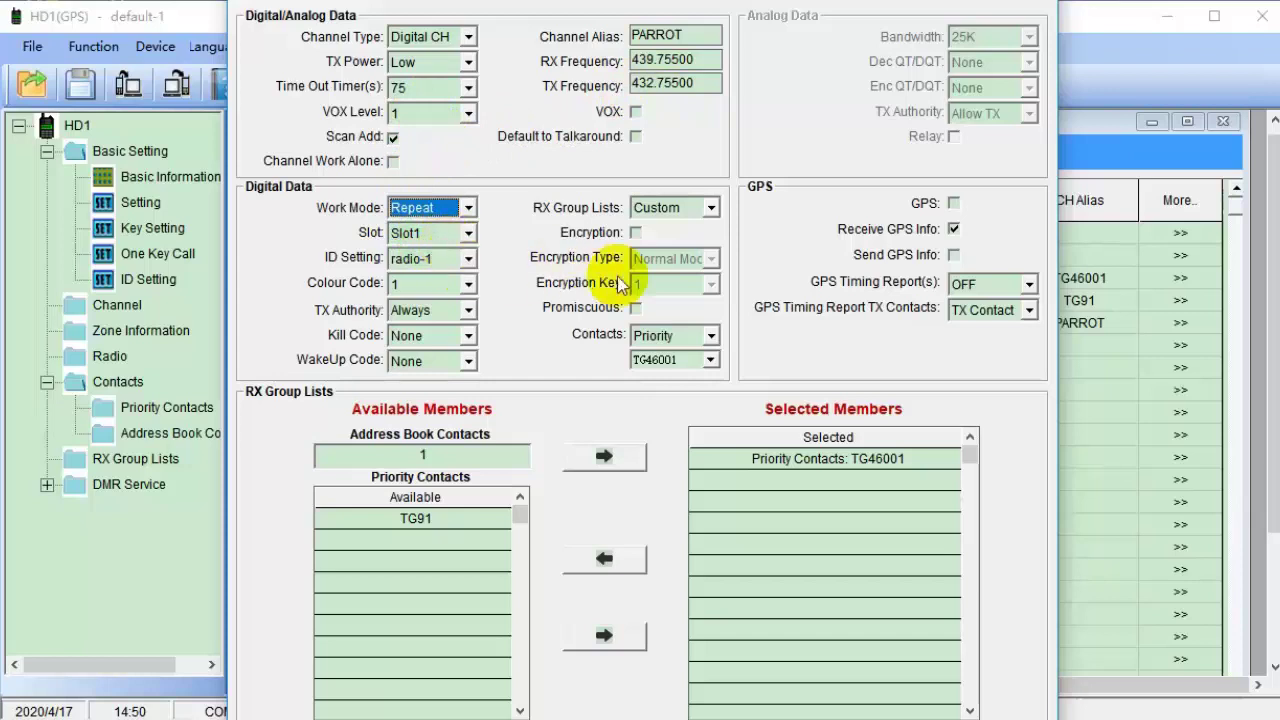
click(703, 359)
click(677, 394)
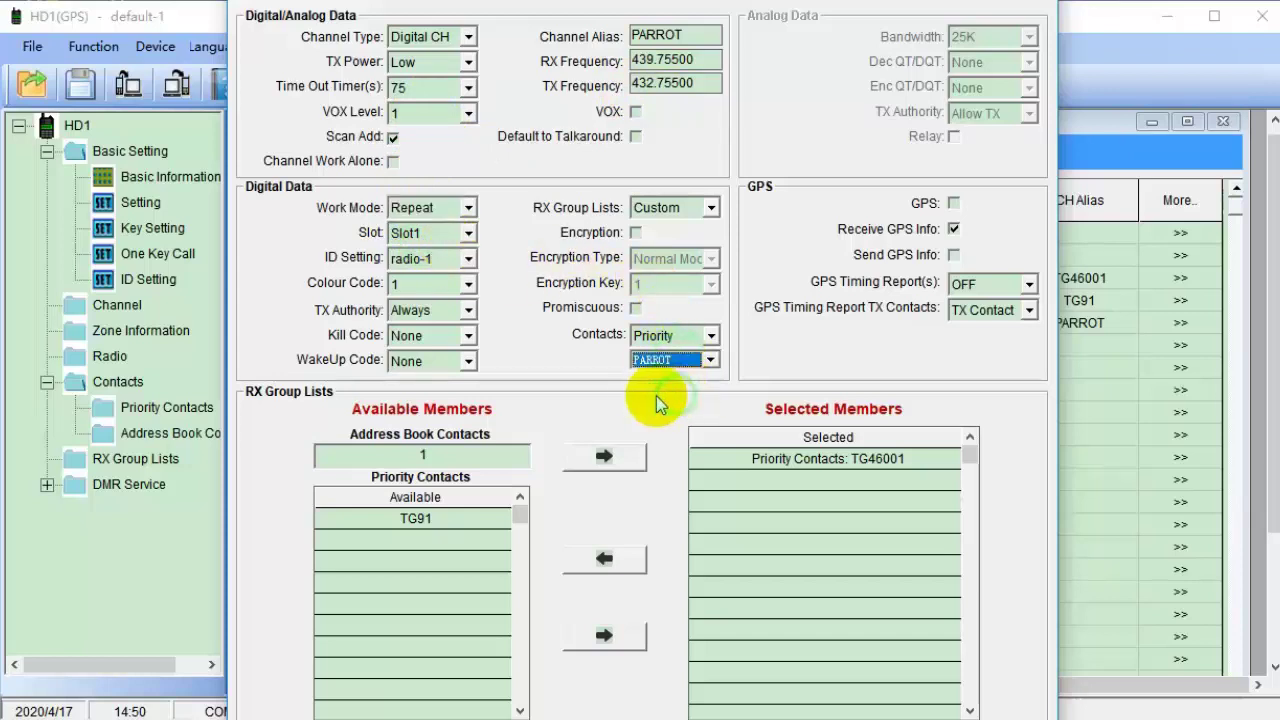
click(828, 458)
click(612, 560)
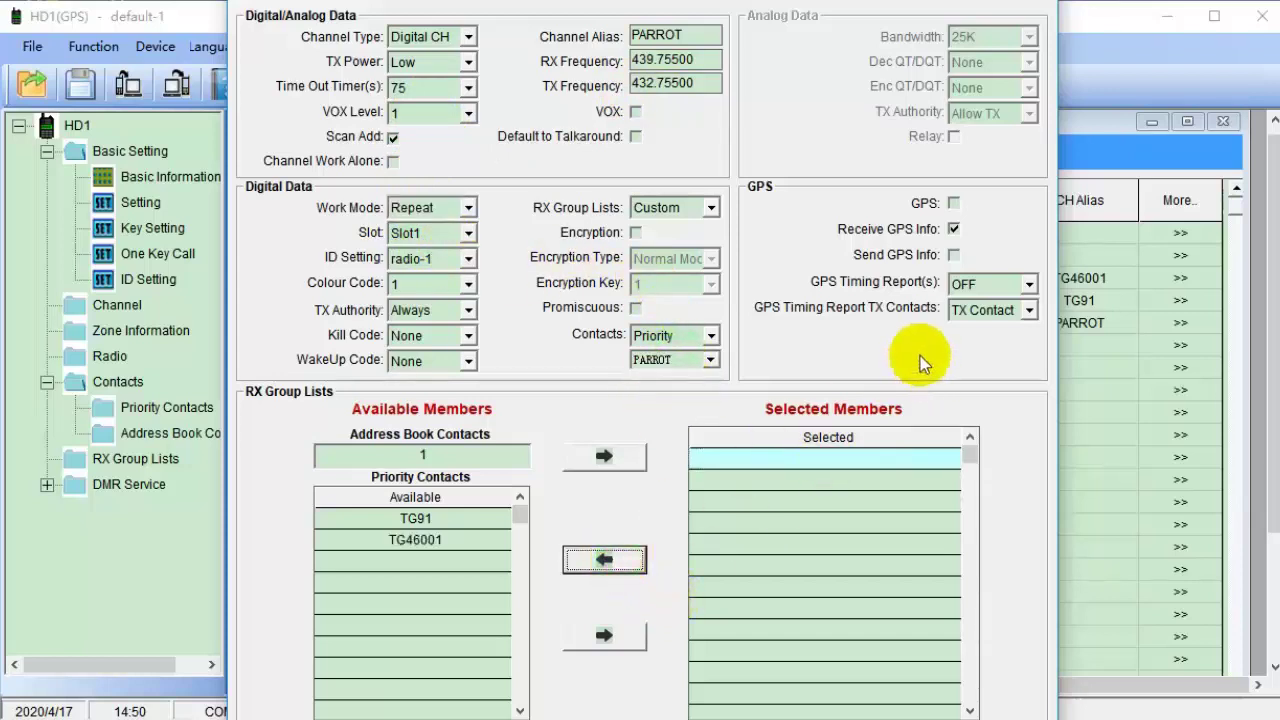
Rename zone 1 to MMDVM in Zone Information.
key(Return)
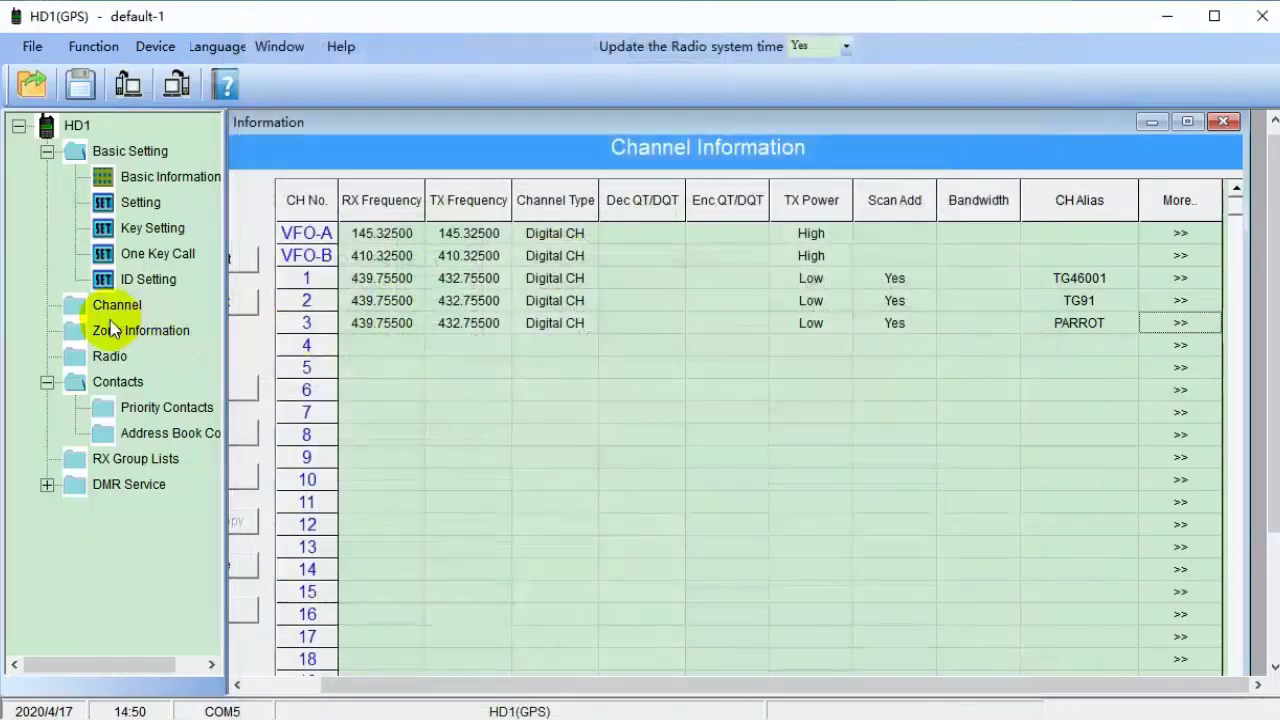
click(104, 332)
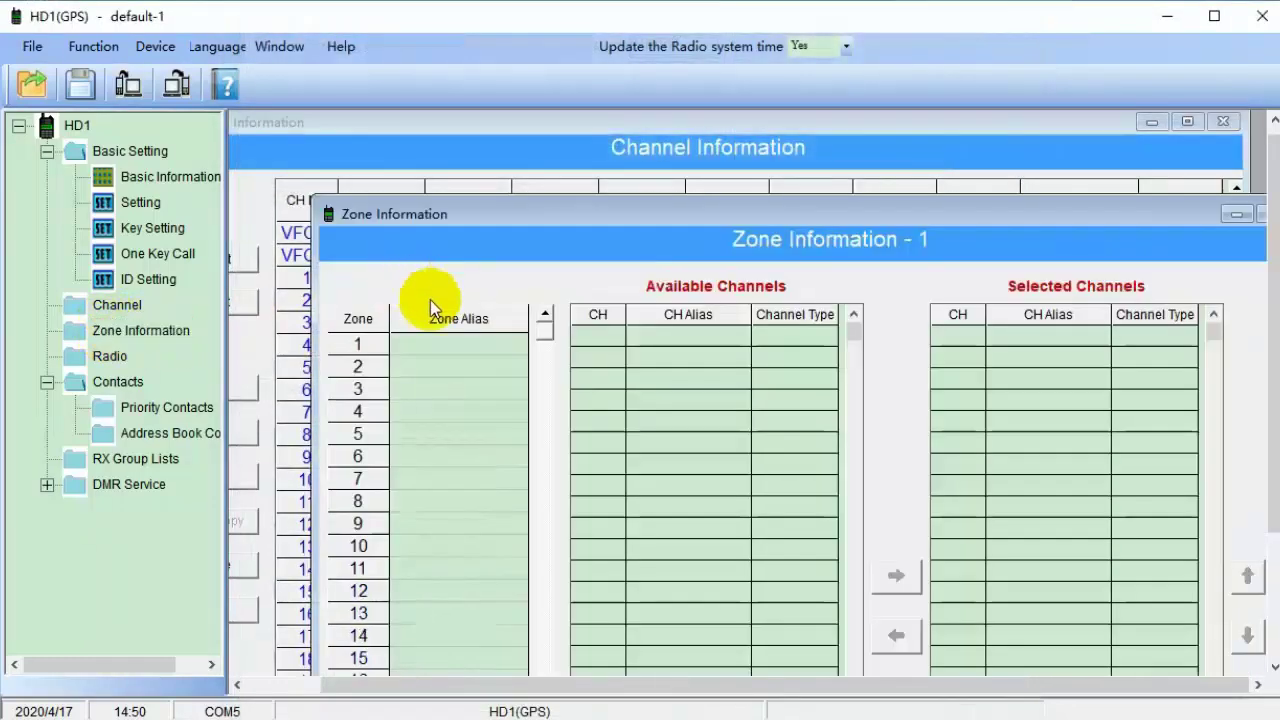
drag(529, 214, 457, 114)
double_click(379, 245)
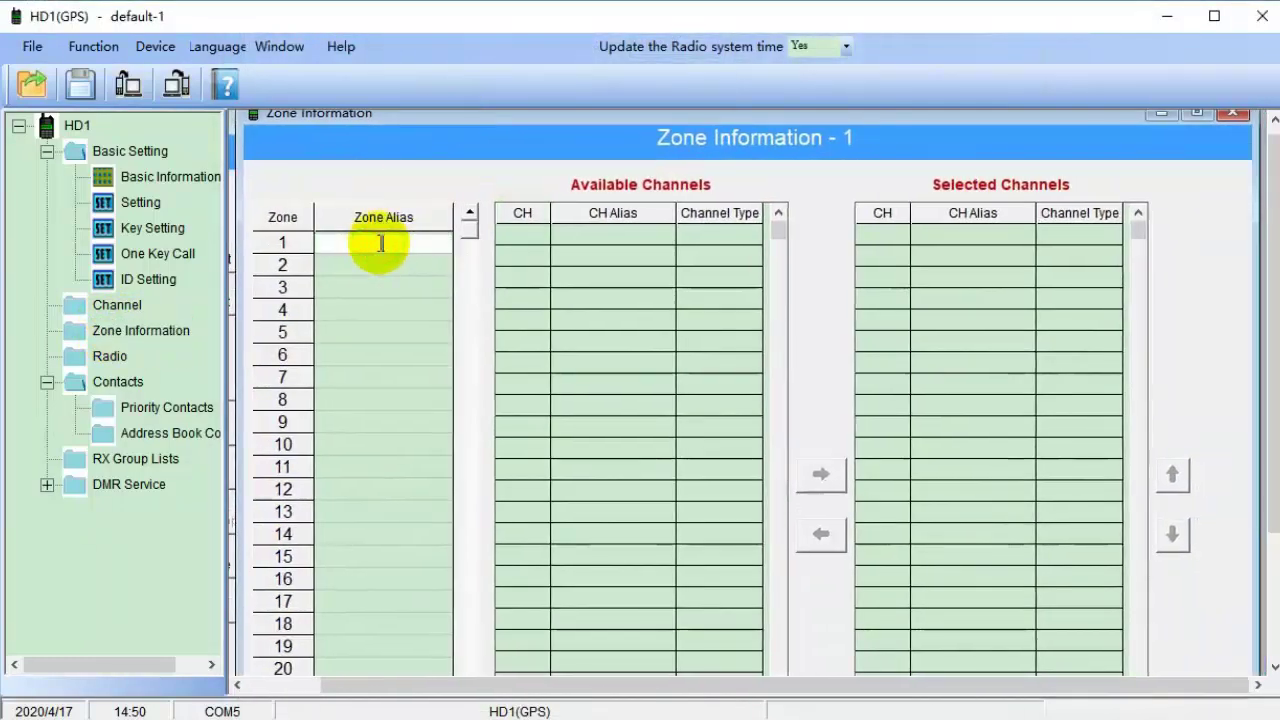
text(MMDVM)
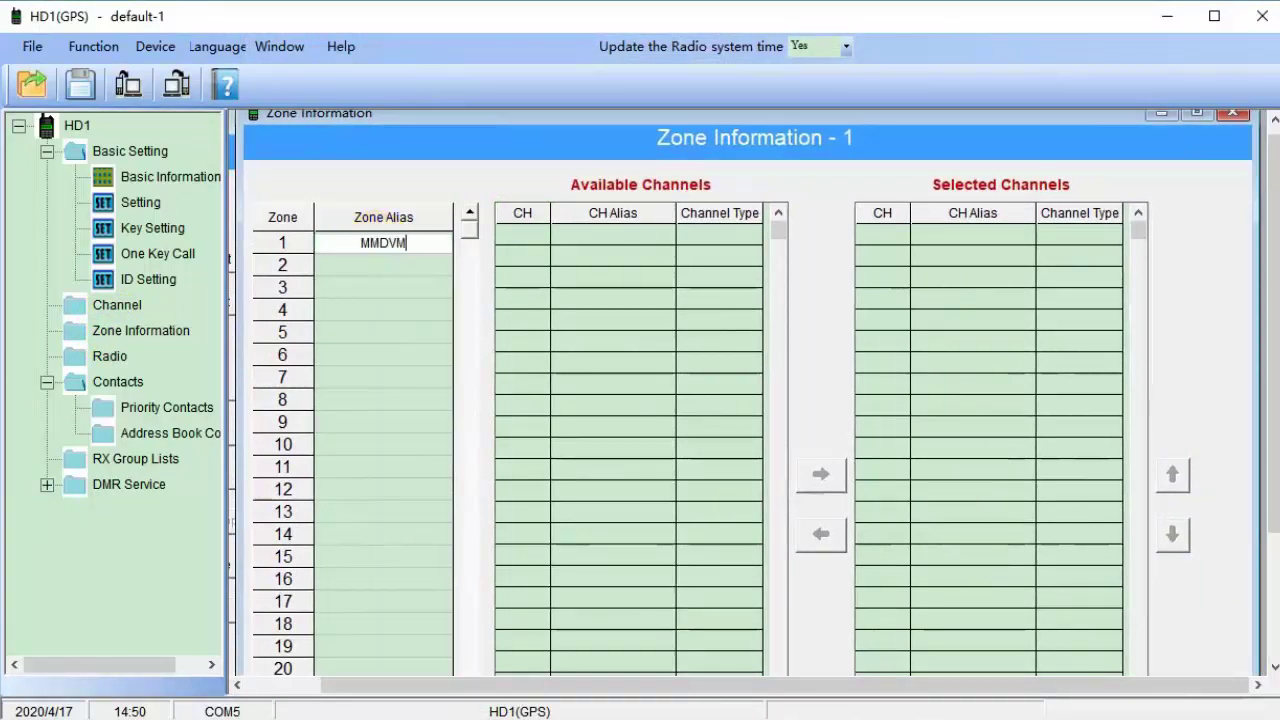
Add channels TG46001, TG91 and PARROT to zone MMDVM.
click(518, 245)
click(820, 475)
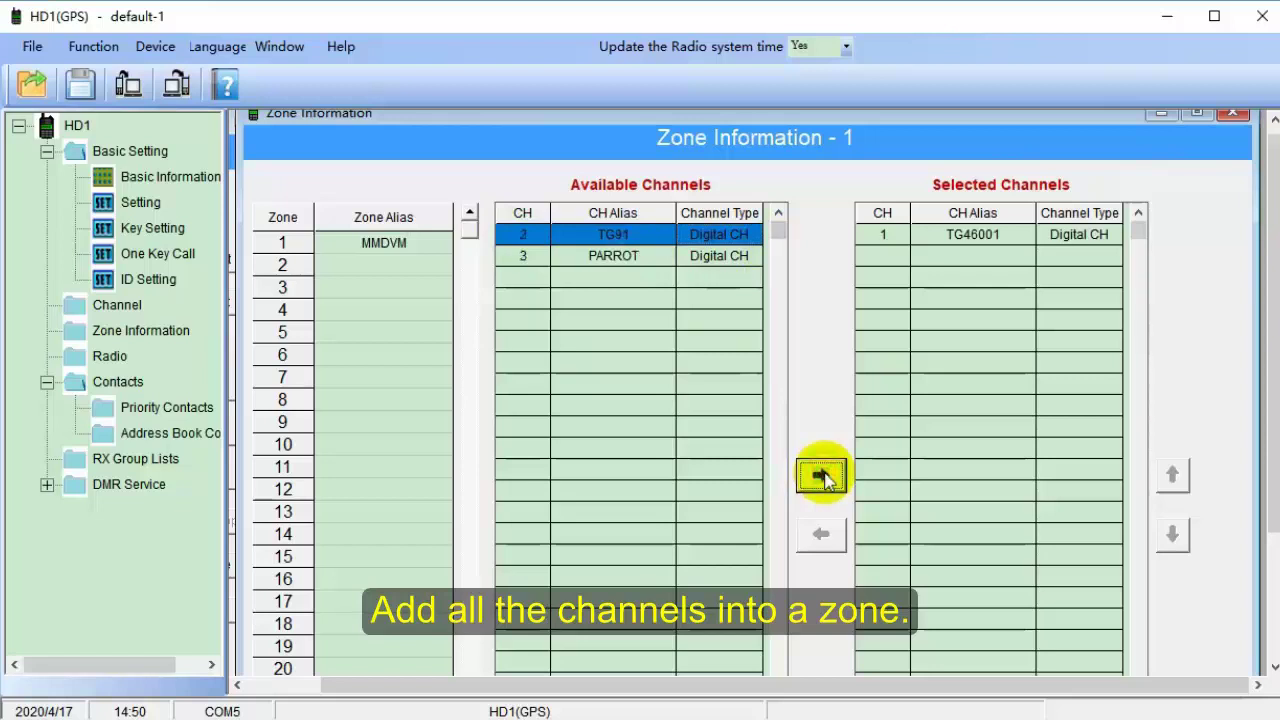
click(820, 475)
click(820, 475)
click(1231, 114)
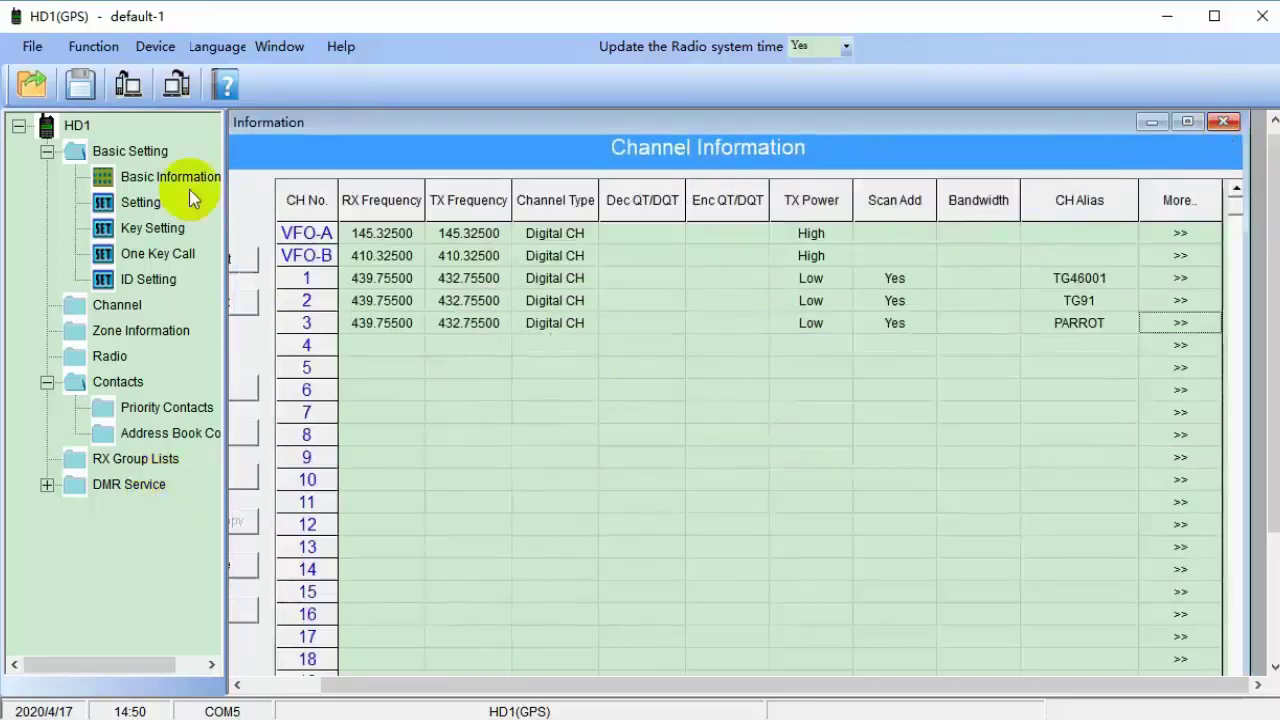
Set the connection port to COM5 and write the codeplug to the radio.
click(166, 48)
click(175, 130)
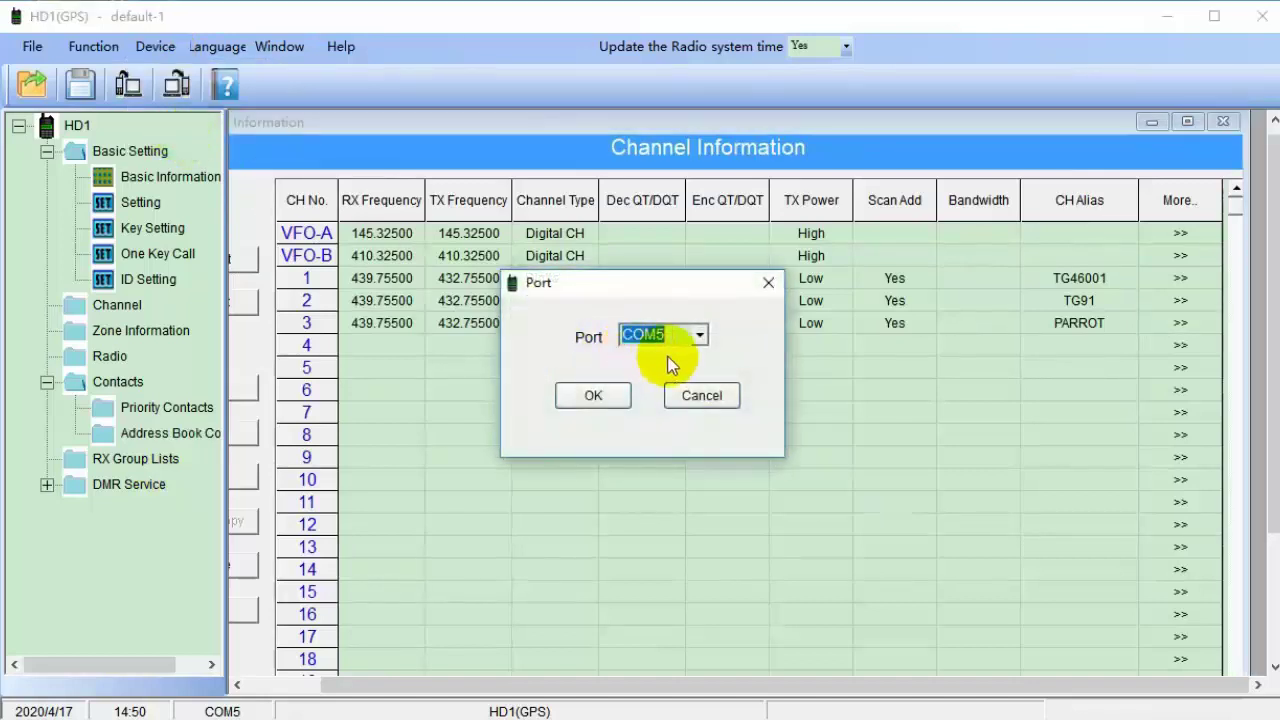
click(699, 335)
click(641, 357)
click(699, 335)
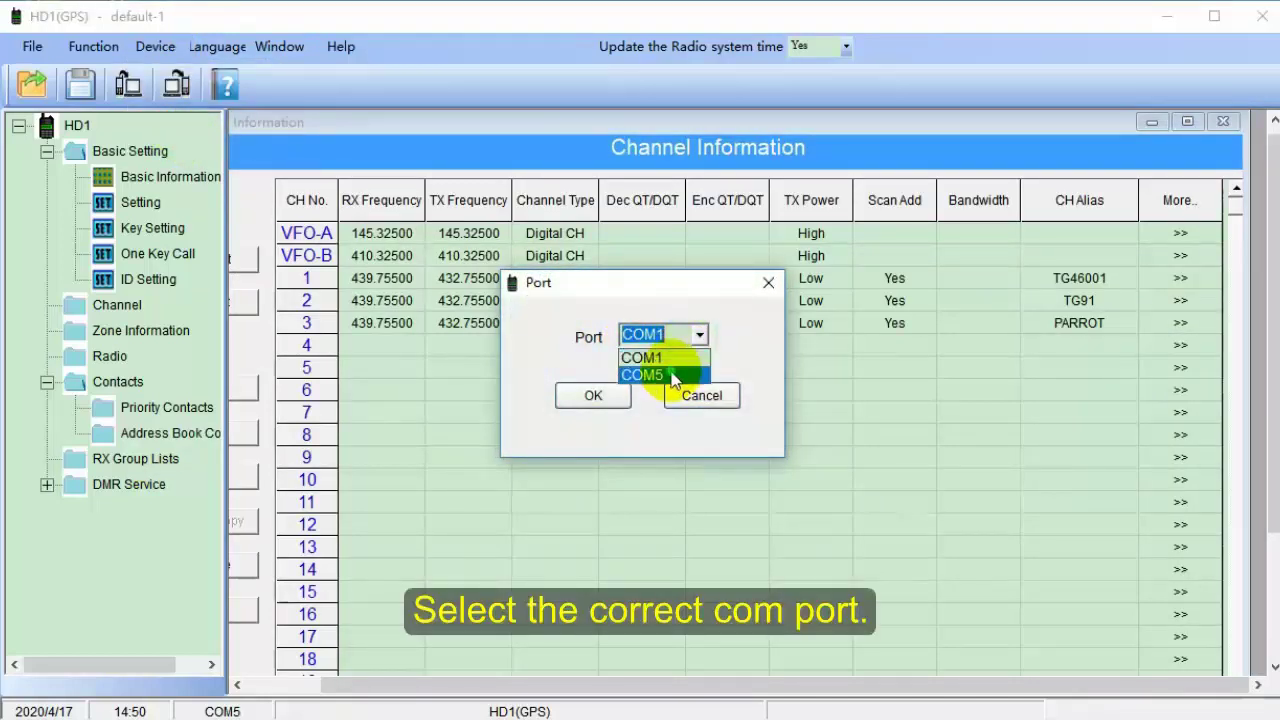
click(650, 375)
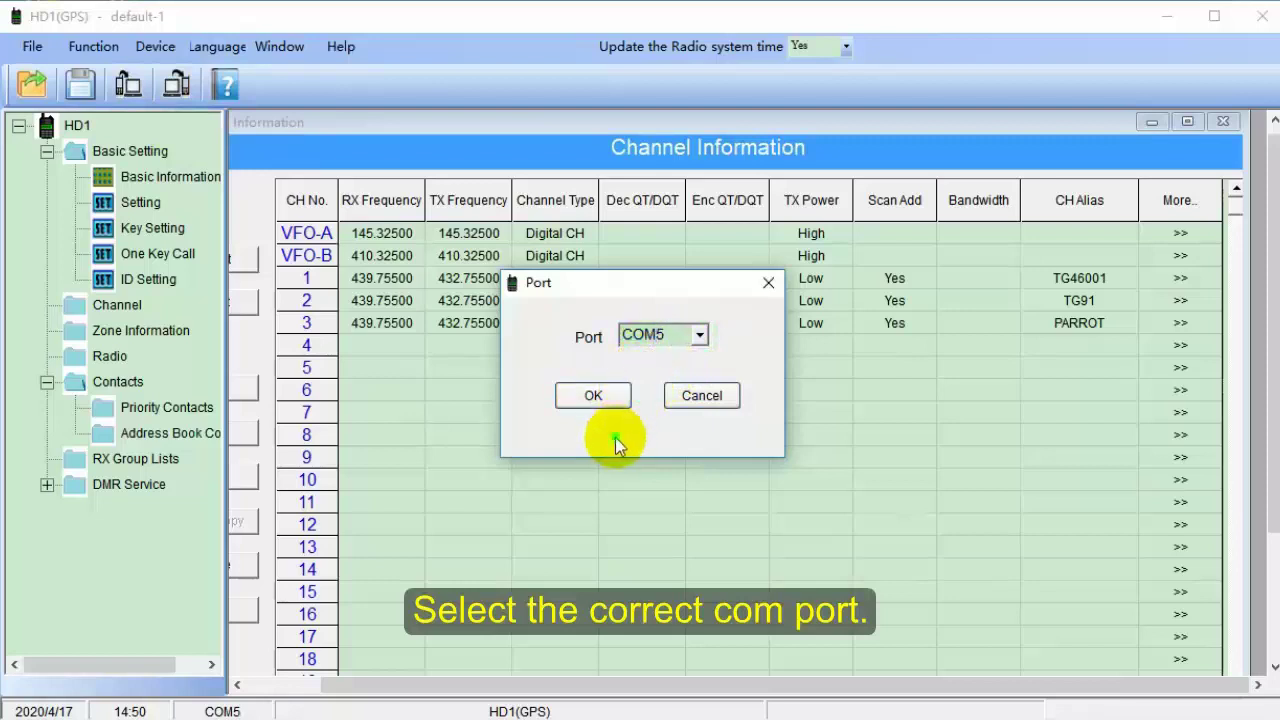
click(594, 398)
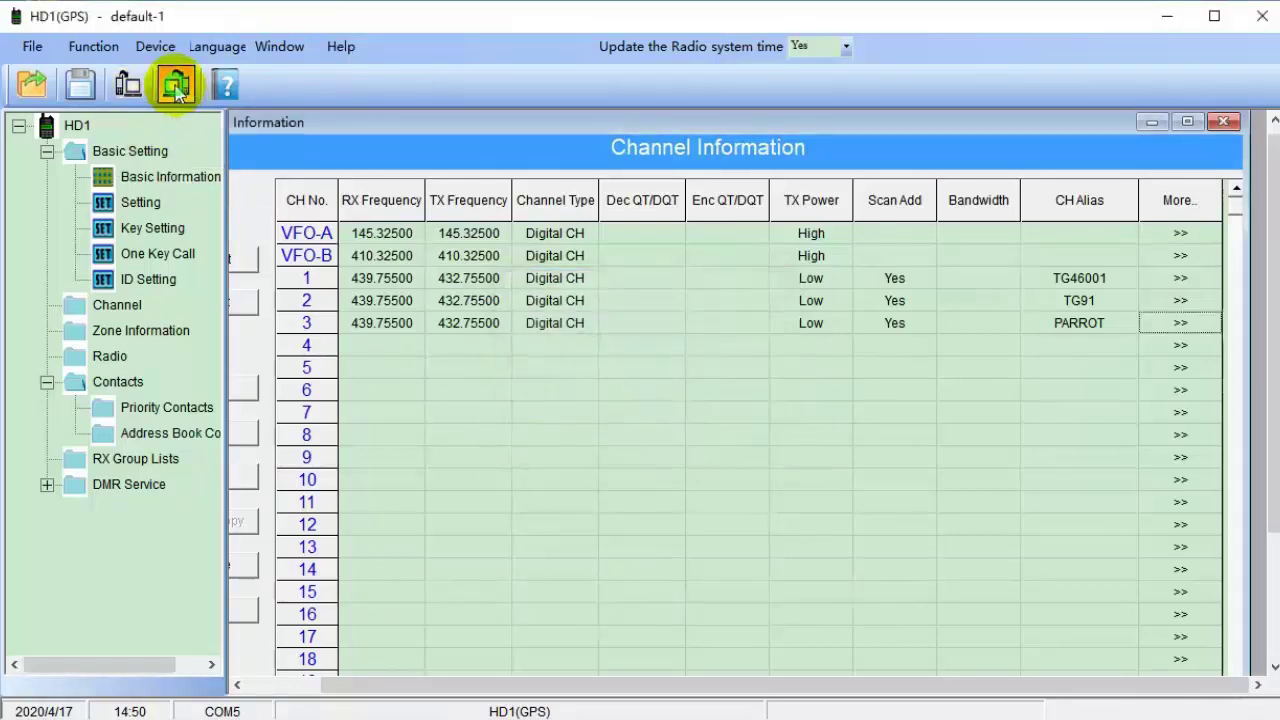
click(177, 88)
click(646, 424)
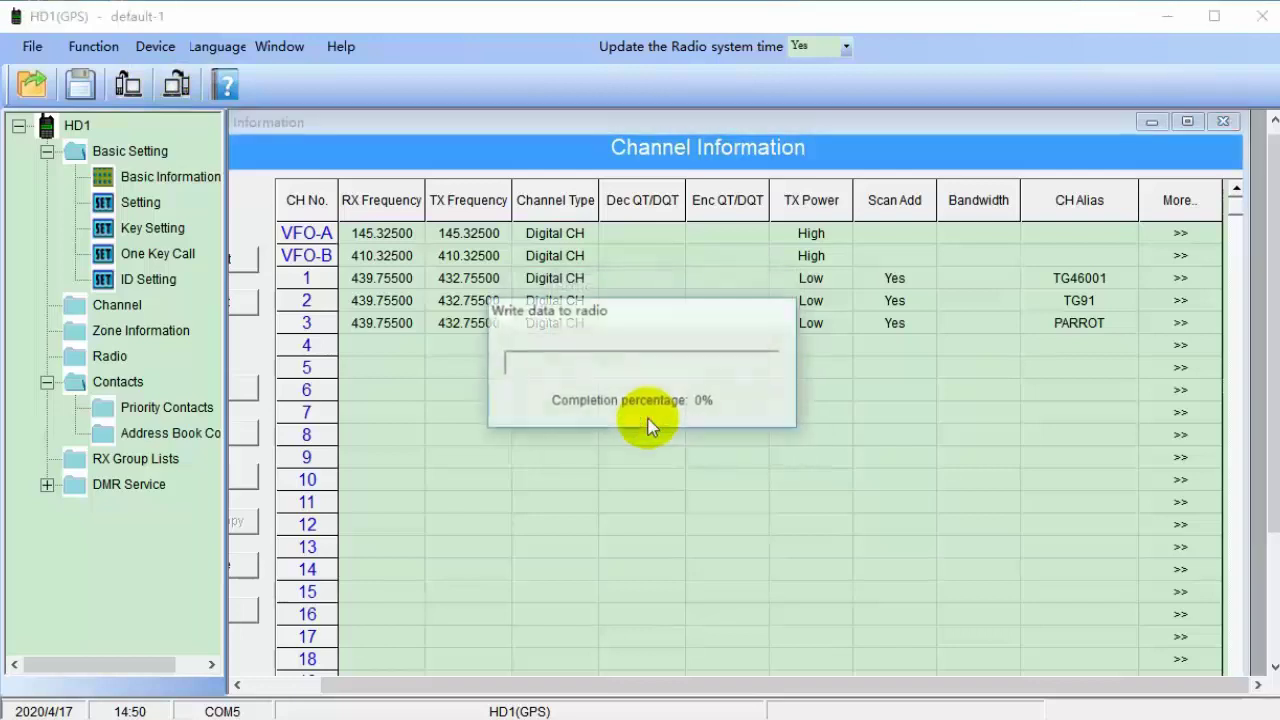